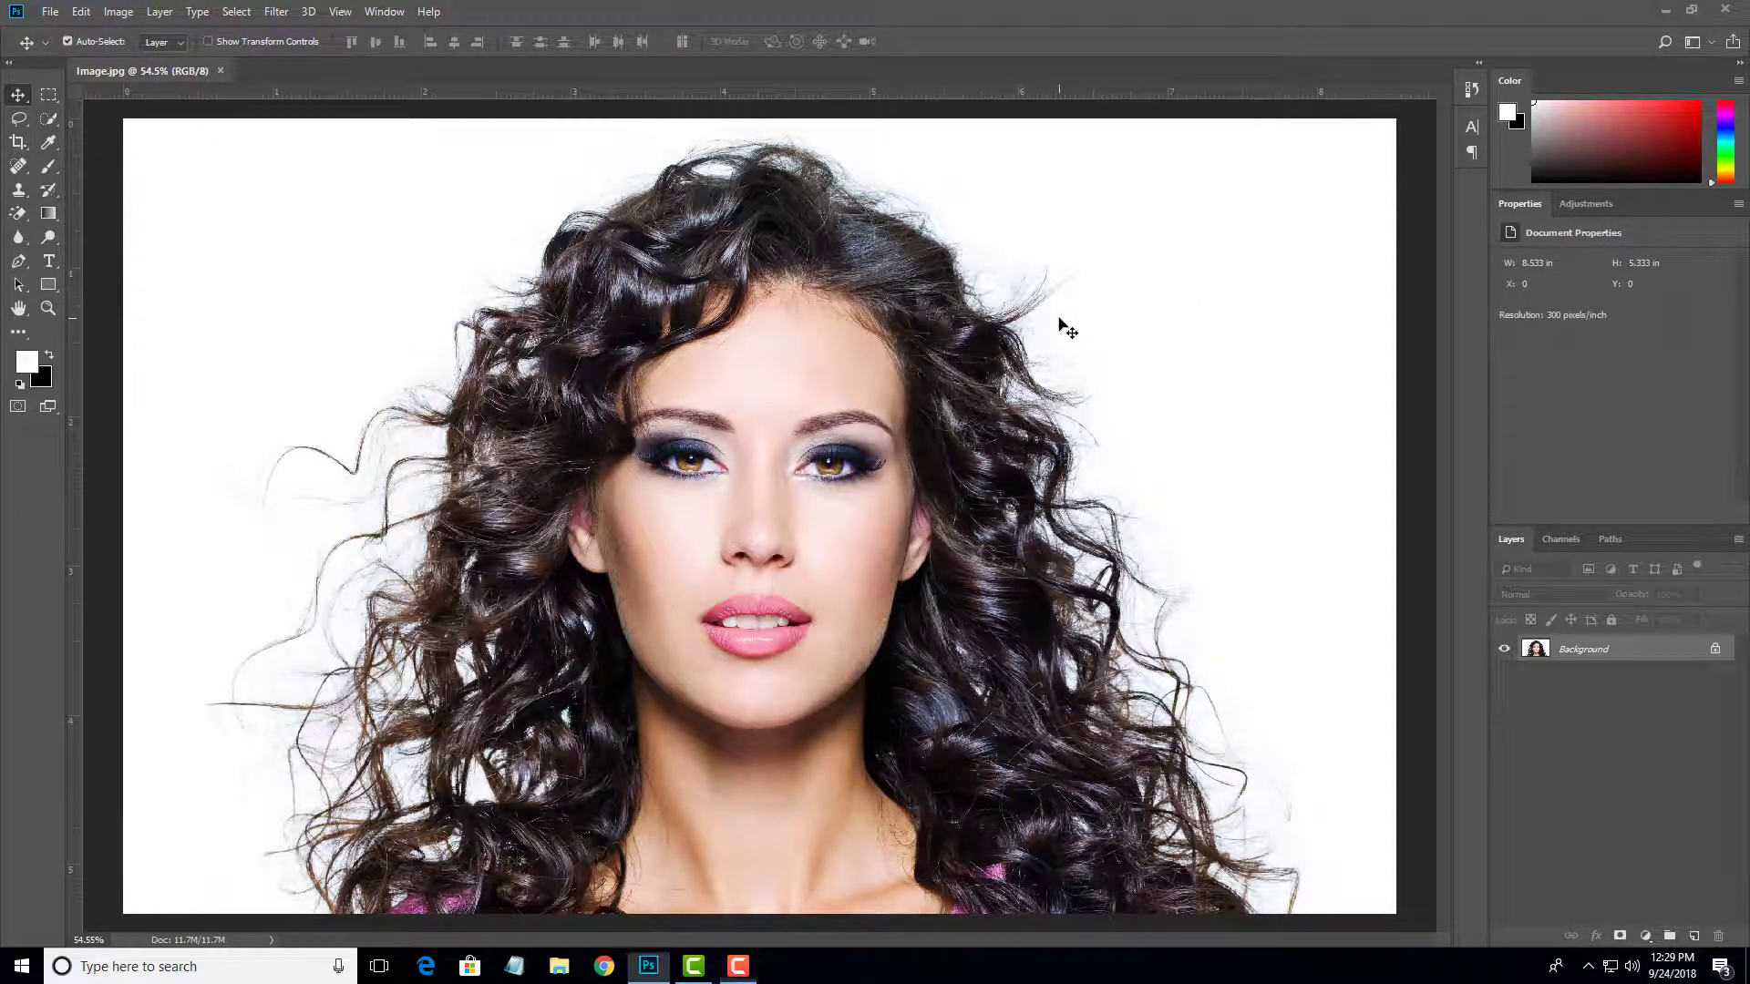
pyautogui.scroll(-2, 1059, 356)
pyautogui.scroll(3, 1063, 364)
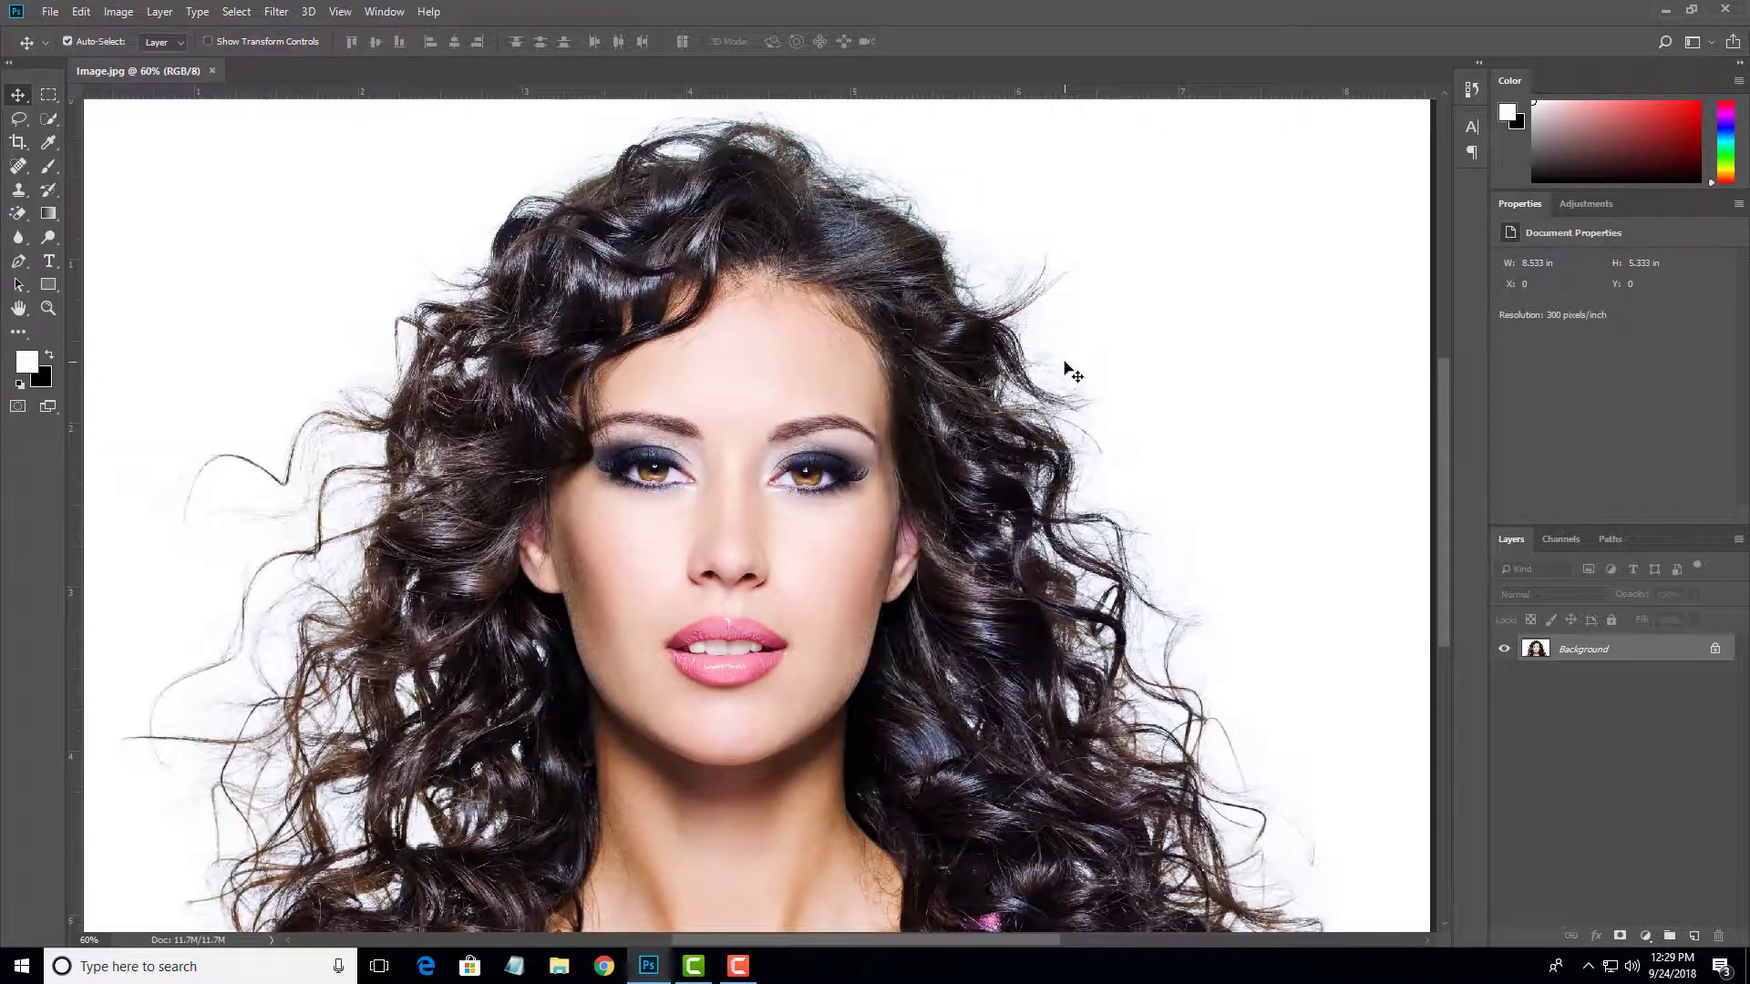
pyautogui.scroll(-1, 1062, 364)
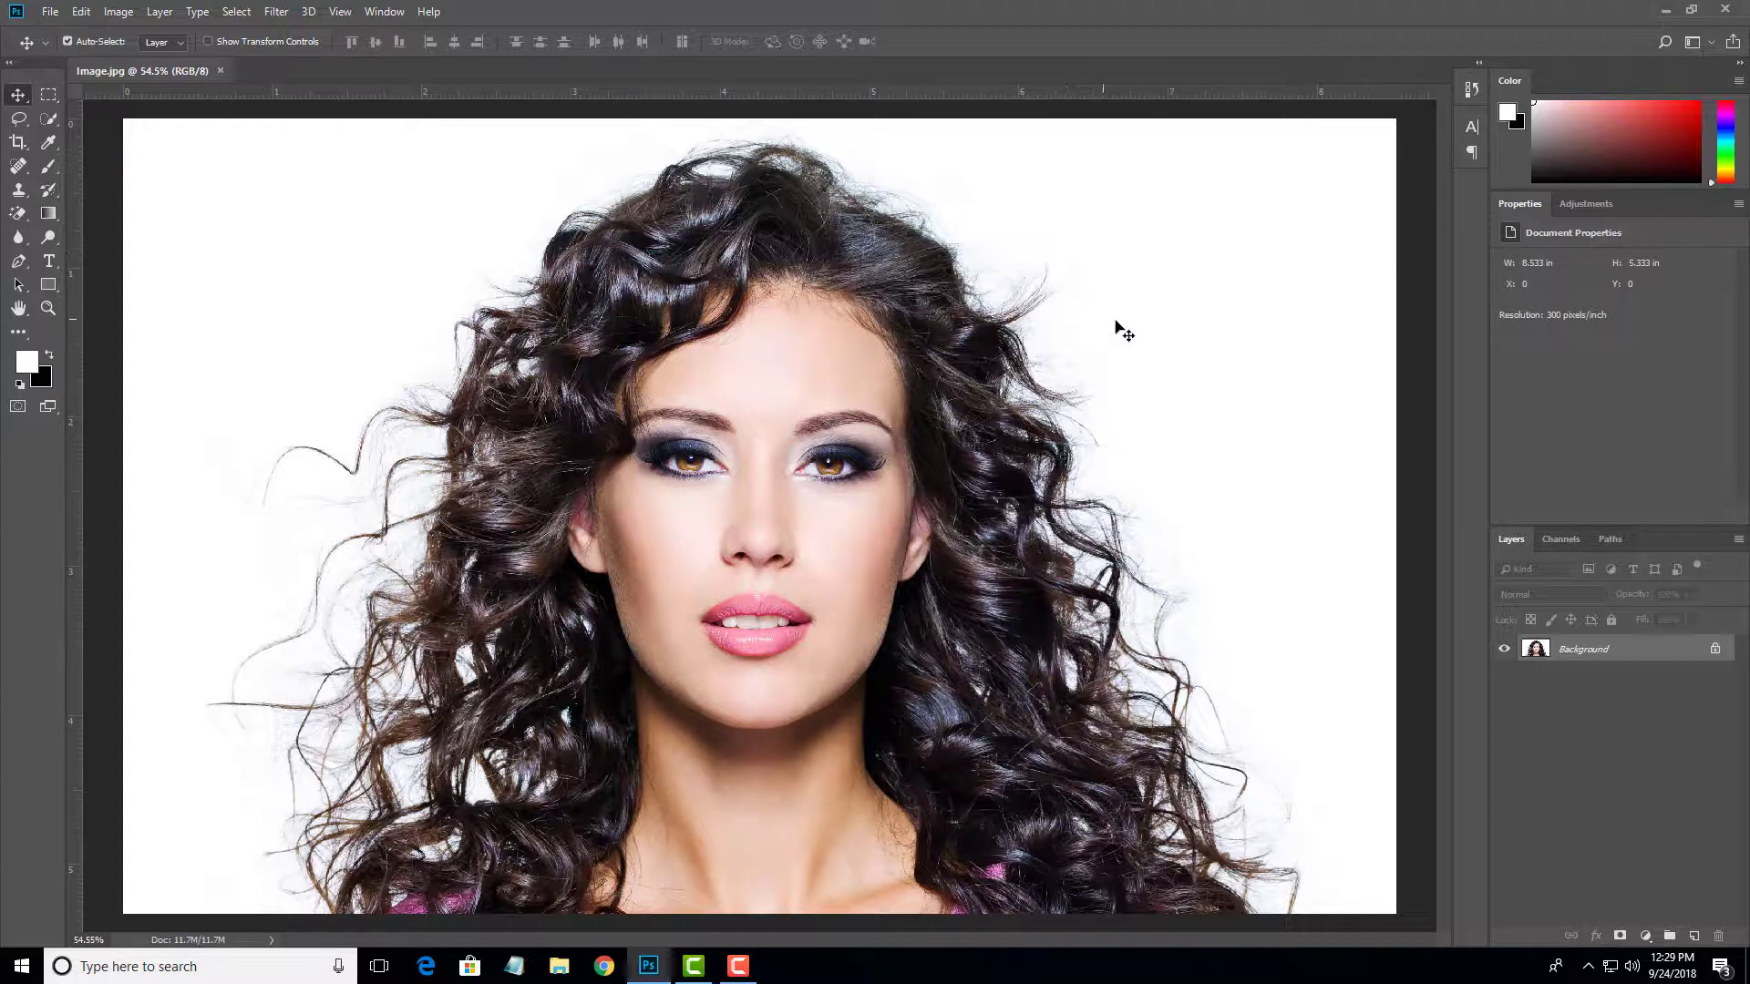
pyautogui.scroll(-1, 1140, 351)
pyautogui.scroll(1, 914, 372)
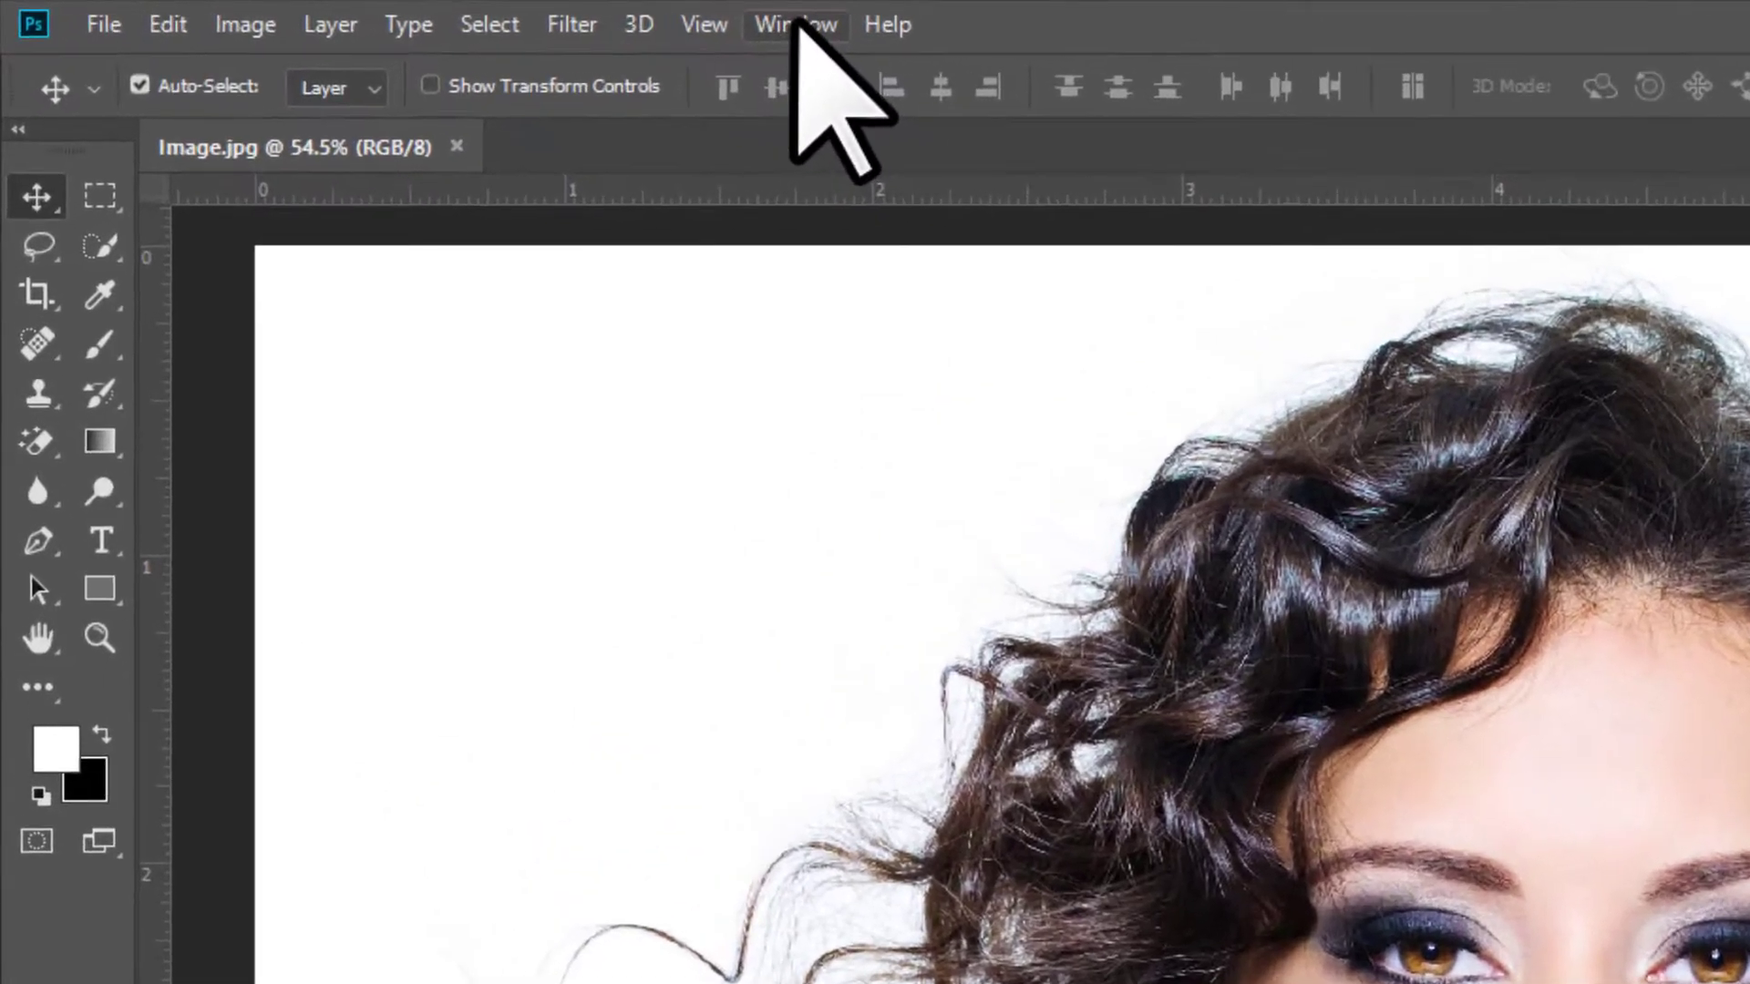
# Step: View the Red, Green and Blue channels one at a time to compare the contrast between hair and background
pyautogui.click(795, 25)
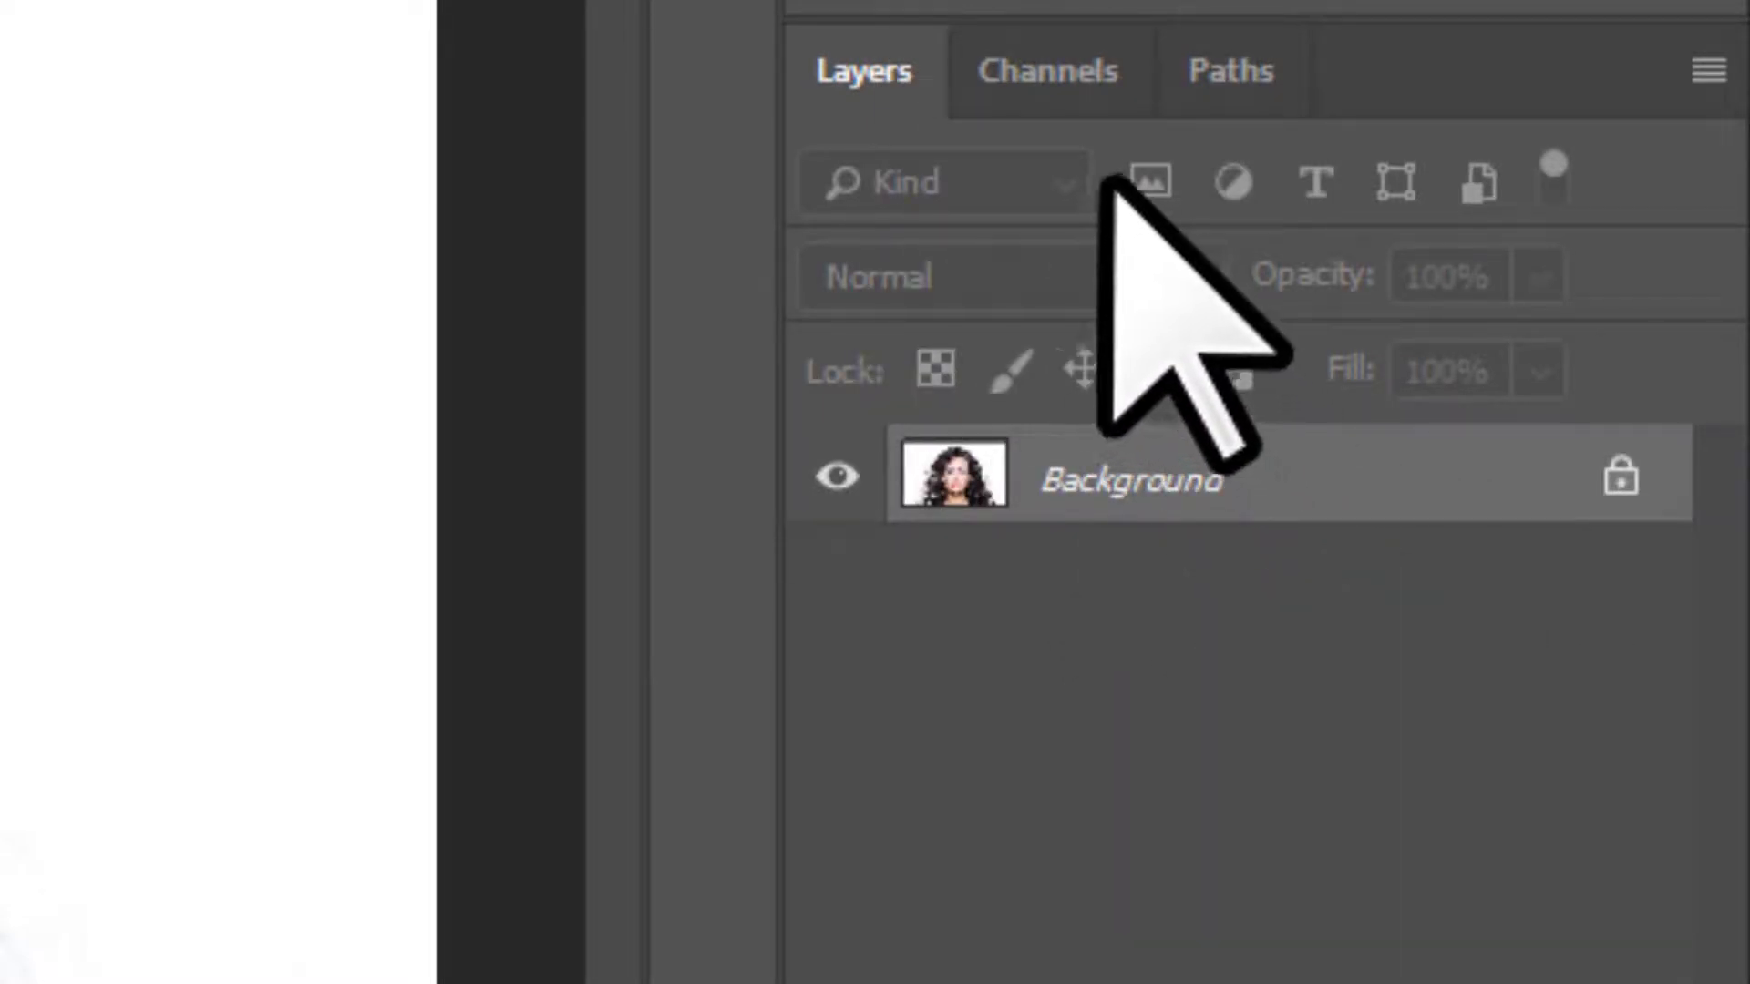
pyautogui.click(1057, 80)
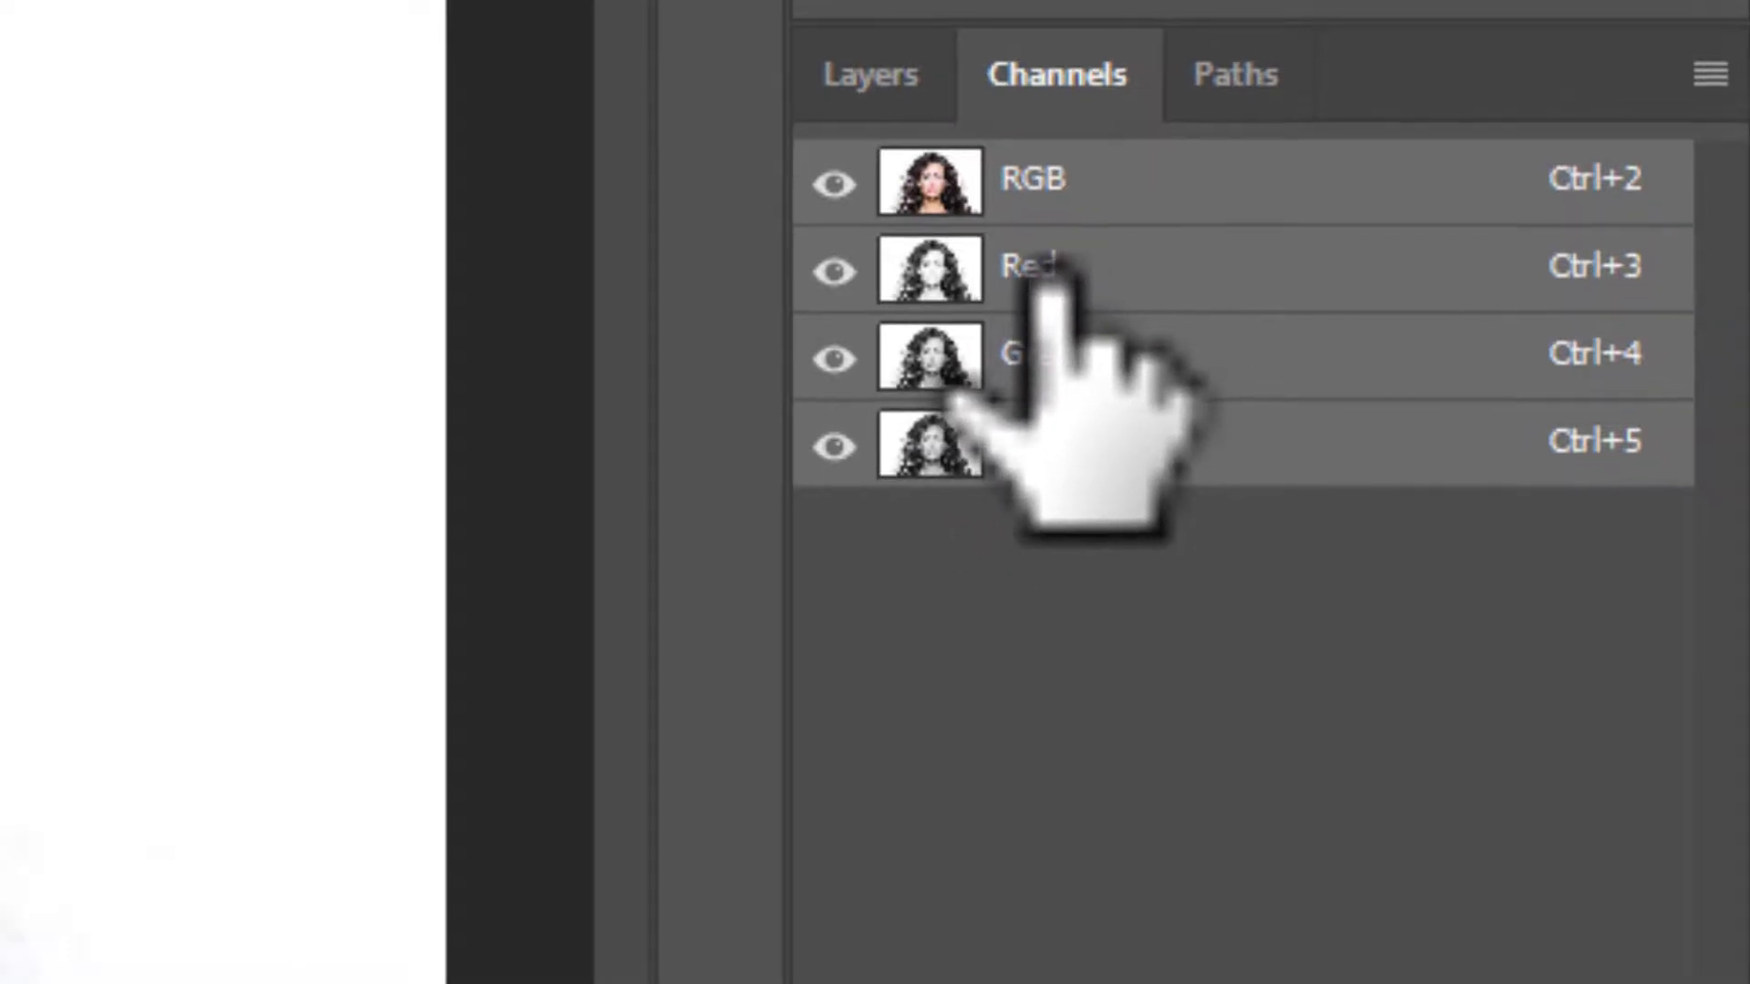
pyautogui.click(1046, 266)
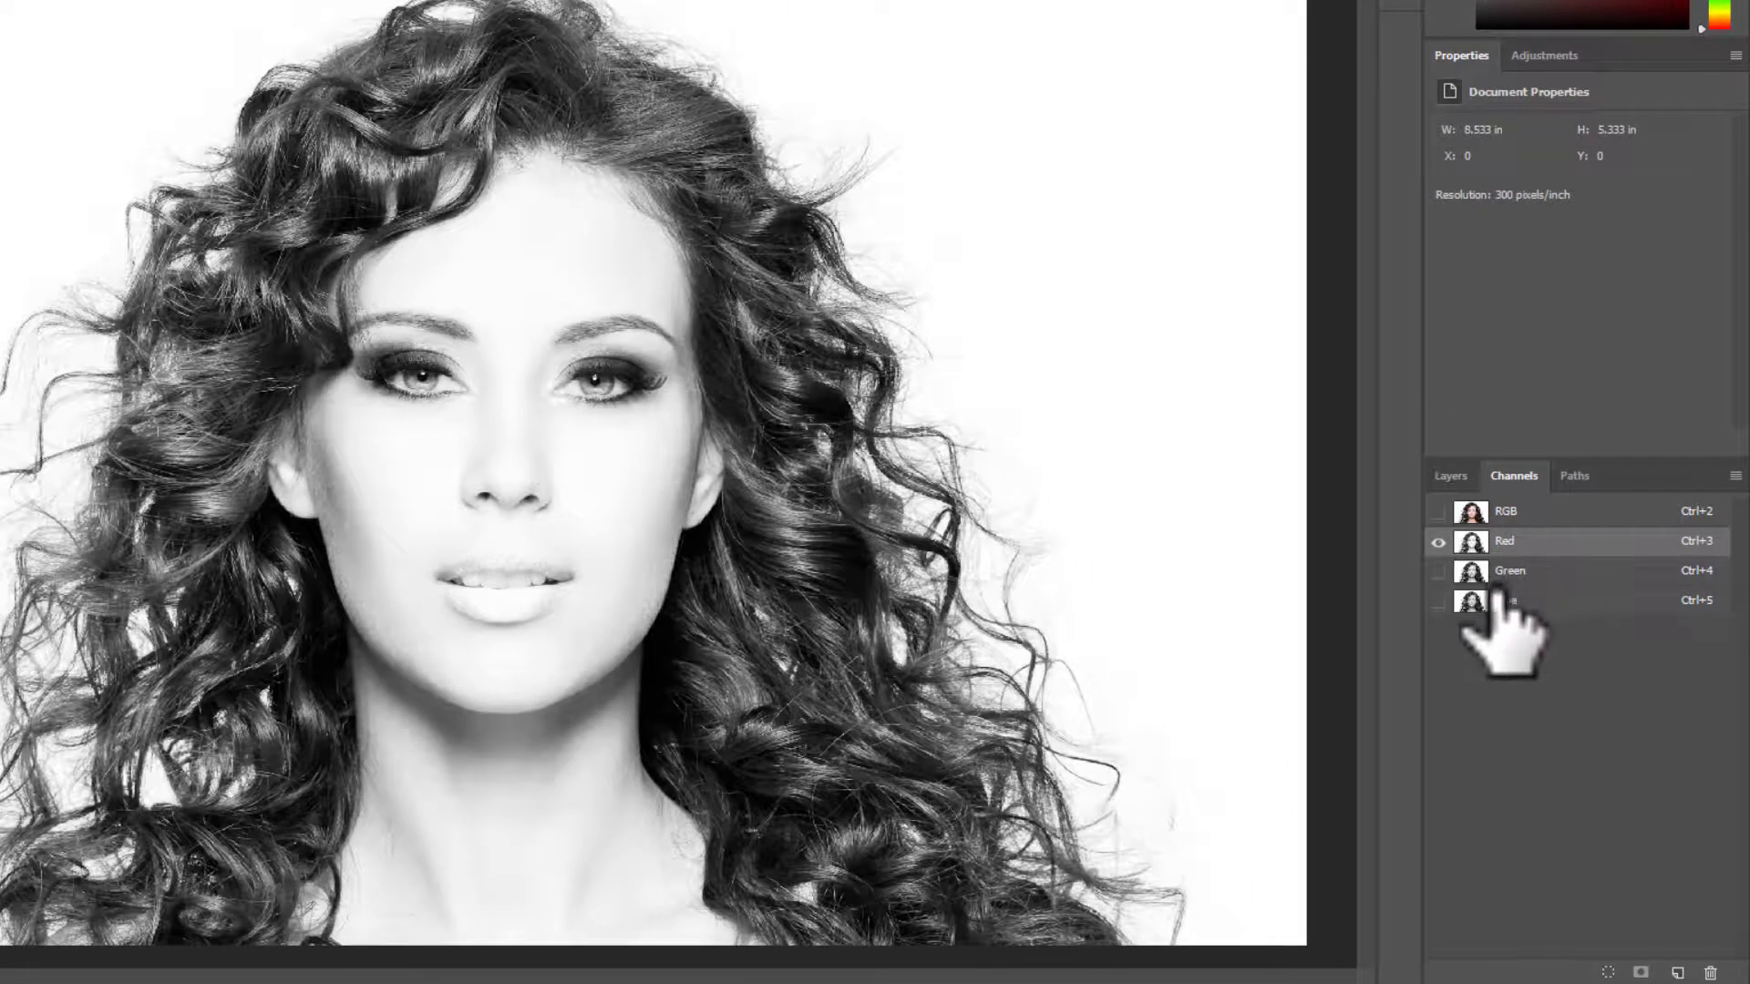
pyautogui.click(1513, 572)
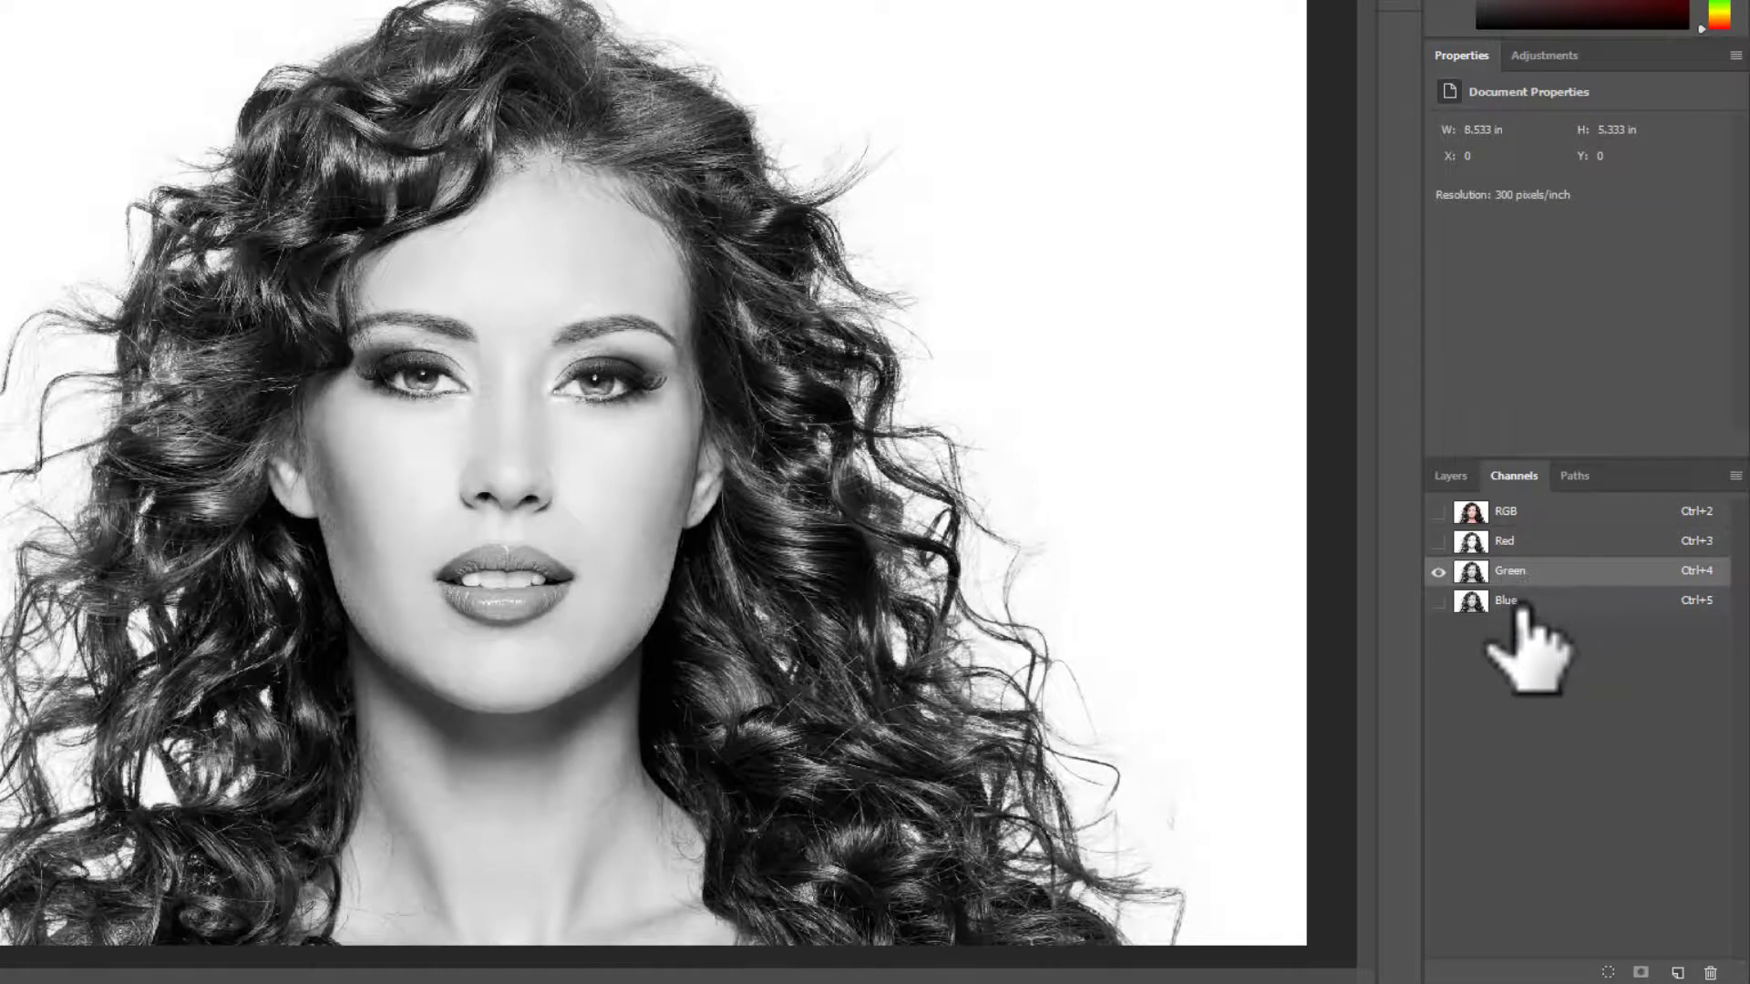
pyautogui.click(1511, 601)
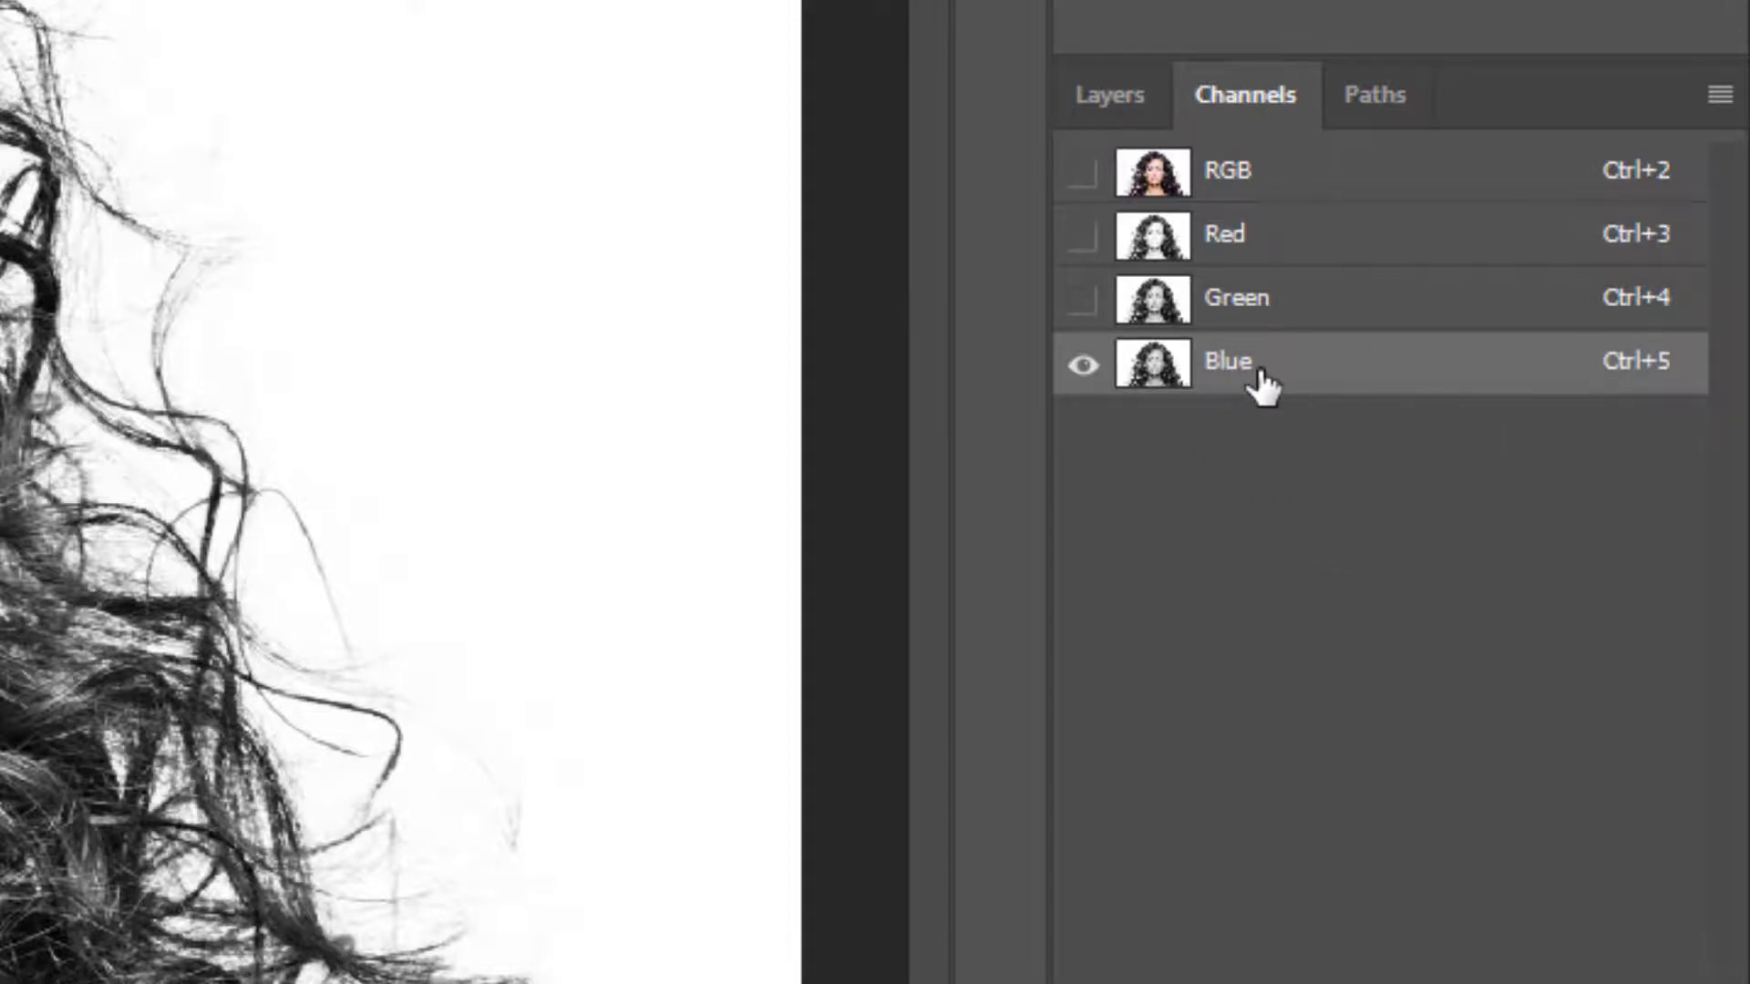
# Step: Duplicate the Blue channel and keep the default name for the copy
pyautogui.moveTo(1274, 379); pyautogui.dragTo(1600, 800)
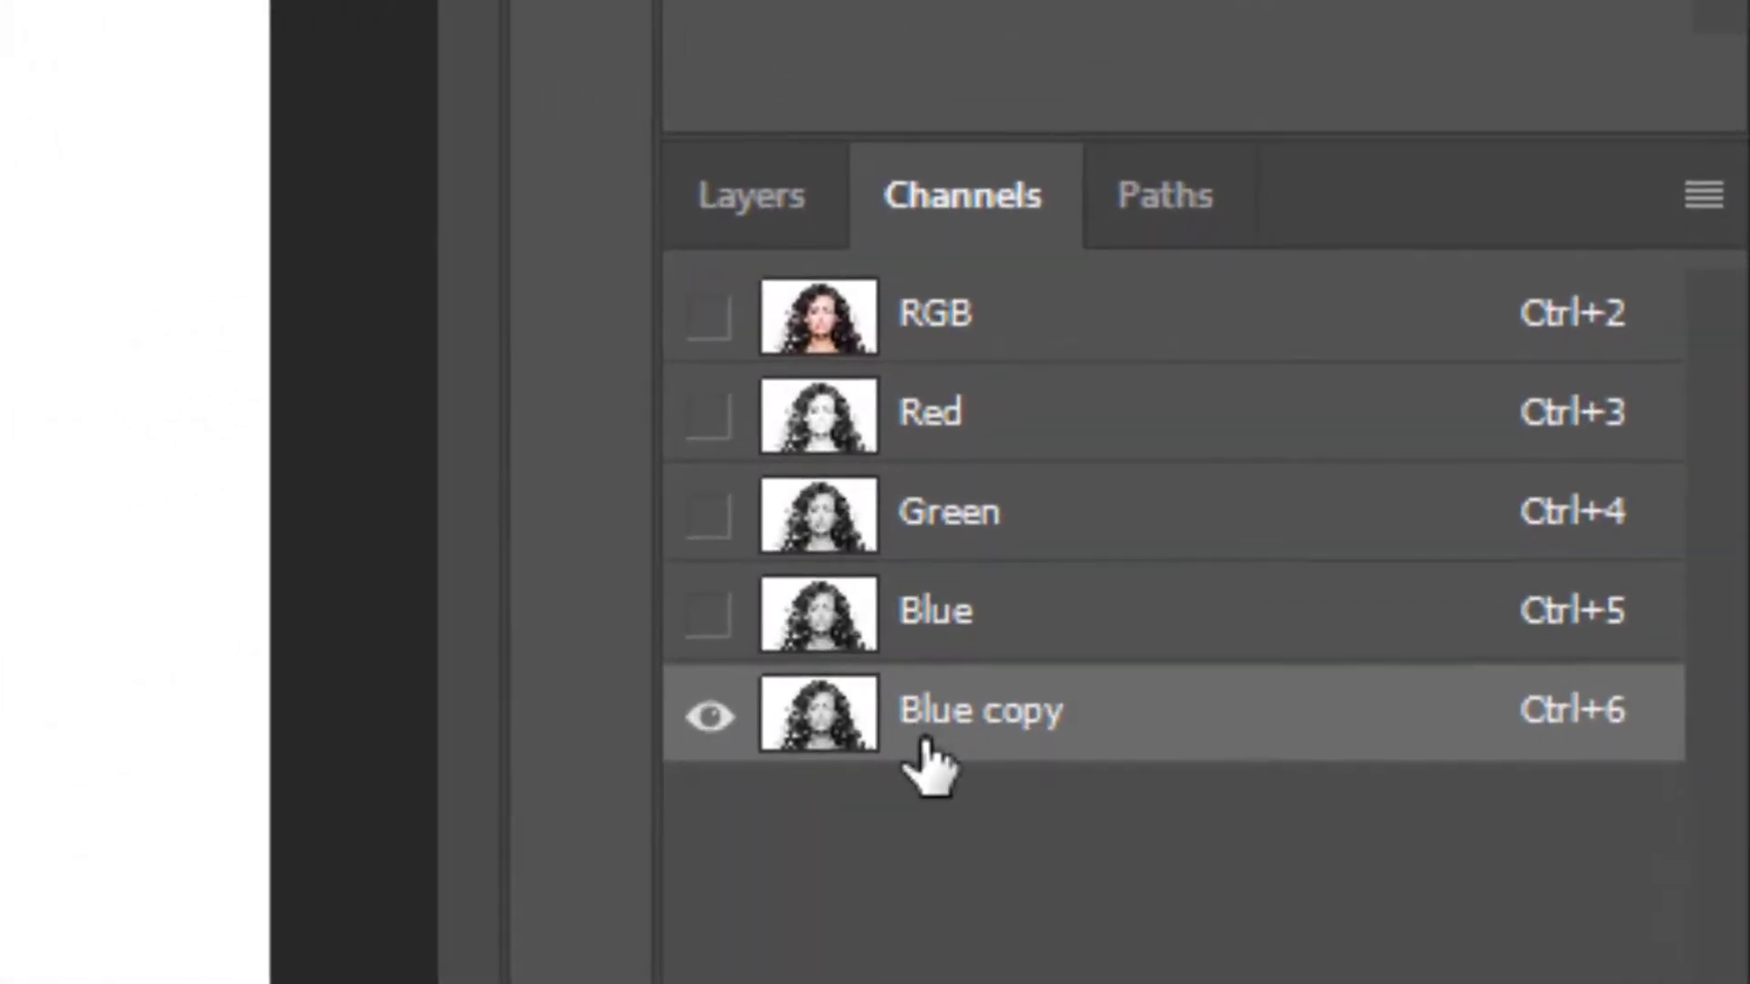
pyautogui.doubleClick(972, 726)
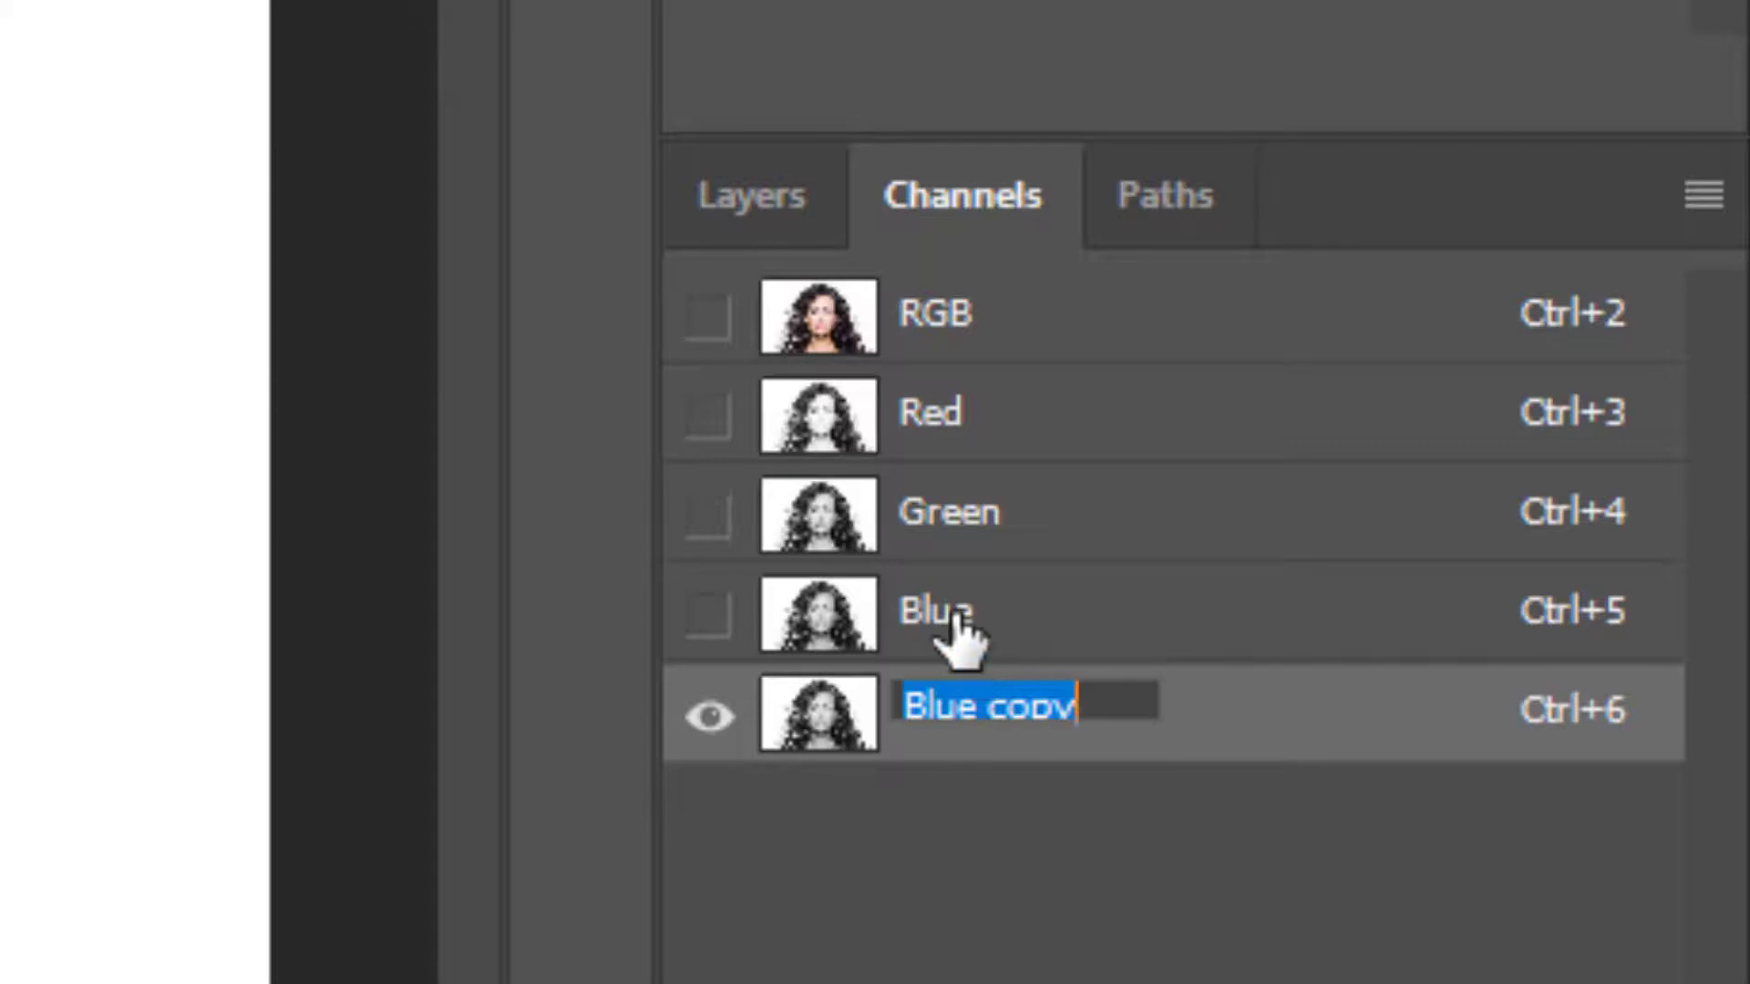
pyautogui.press('Return')
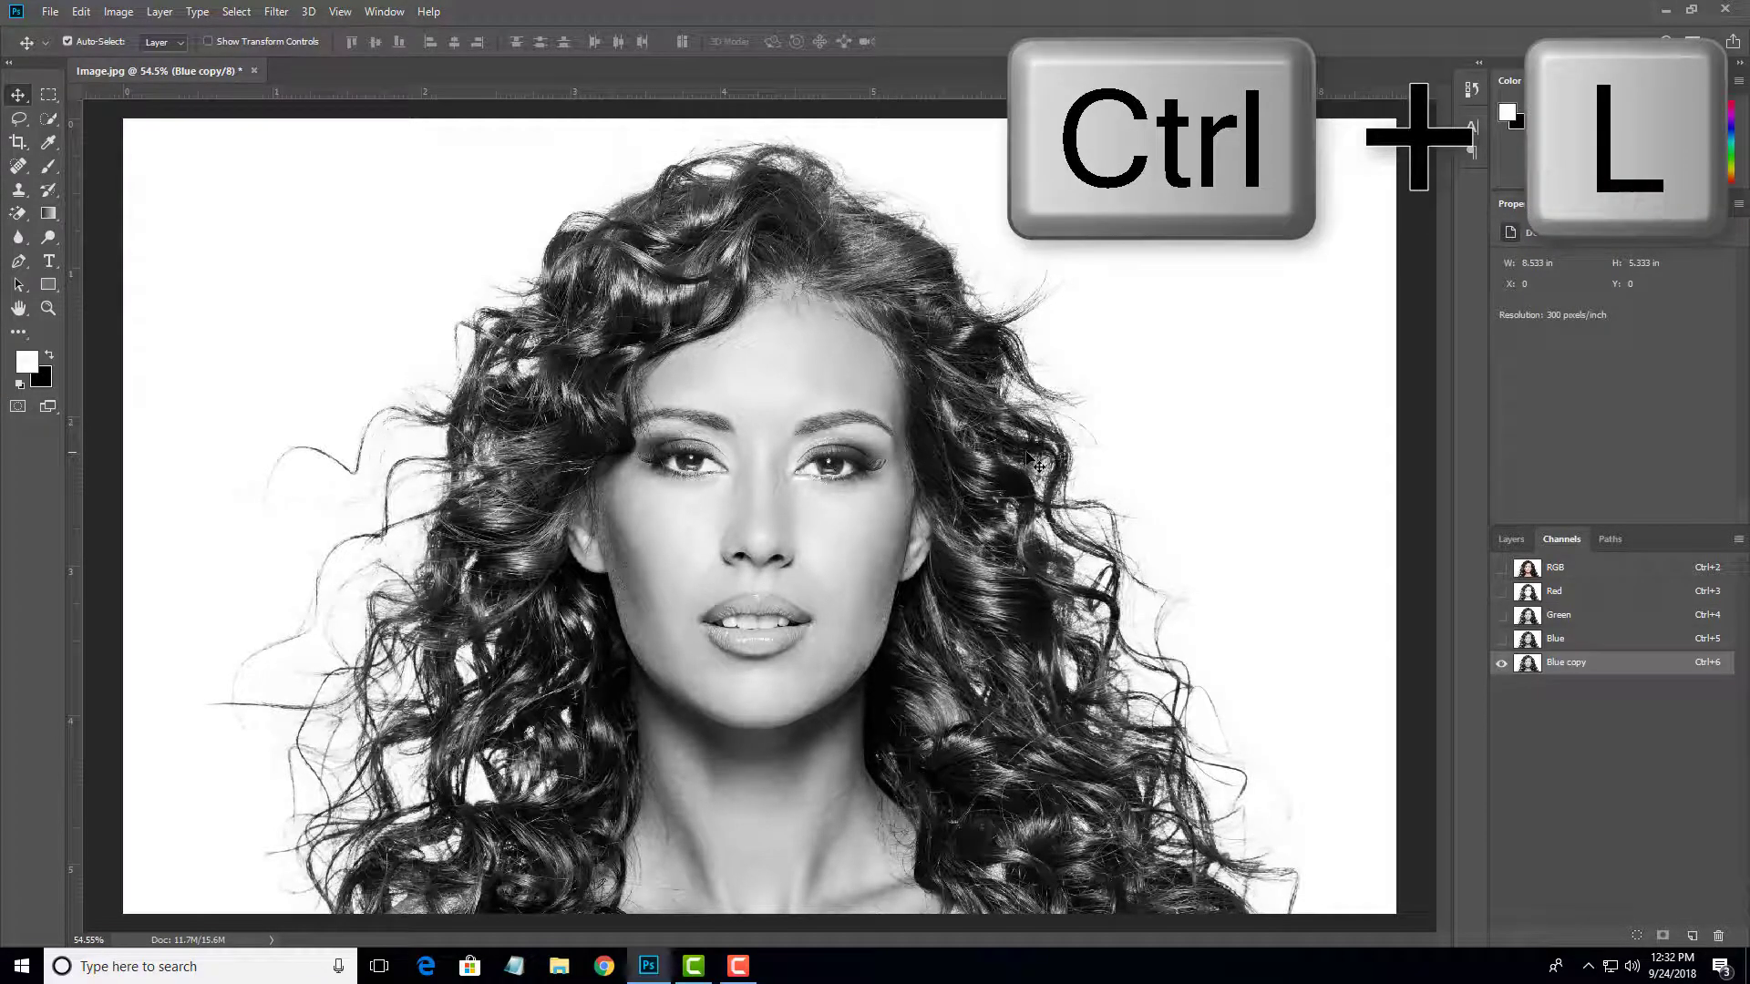
# Step: Apply Levels to the Blue copy channel with the shadow input level set to 253
pyautogui.hotkey('ctrl', 'l')
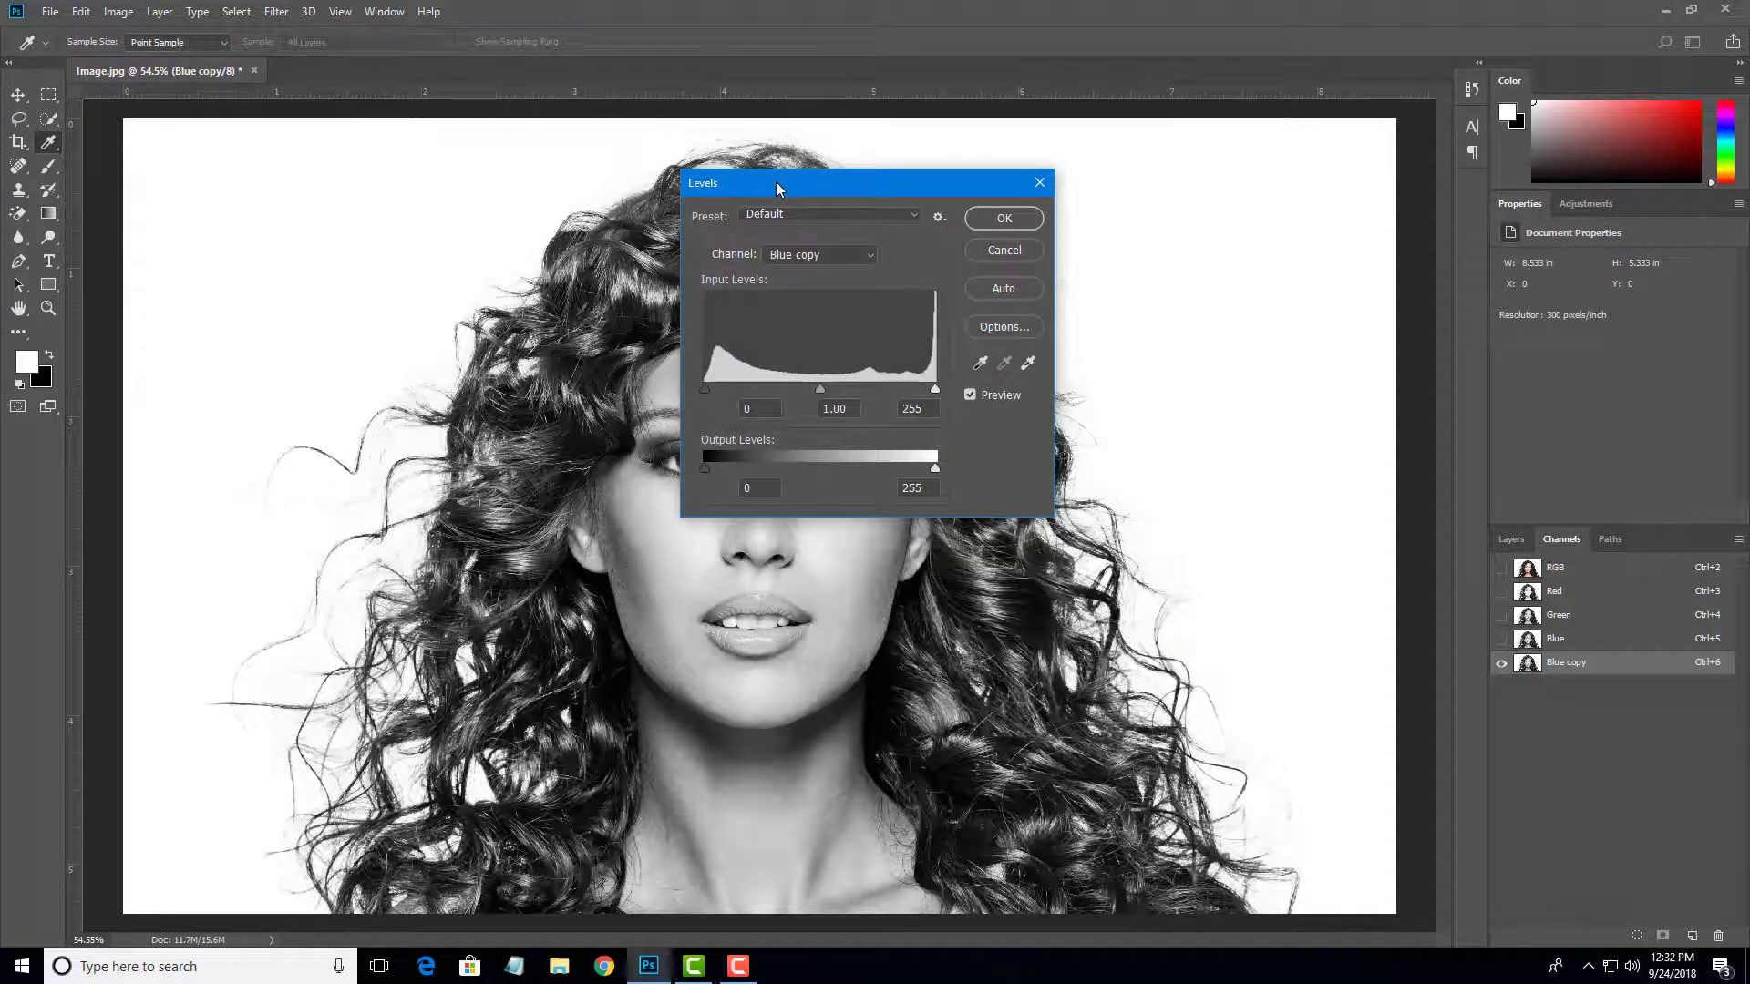
pyautogui.moveTo(777, 189); pyautogui.dragTo(1223, 113)
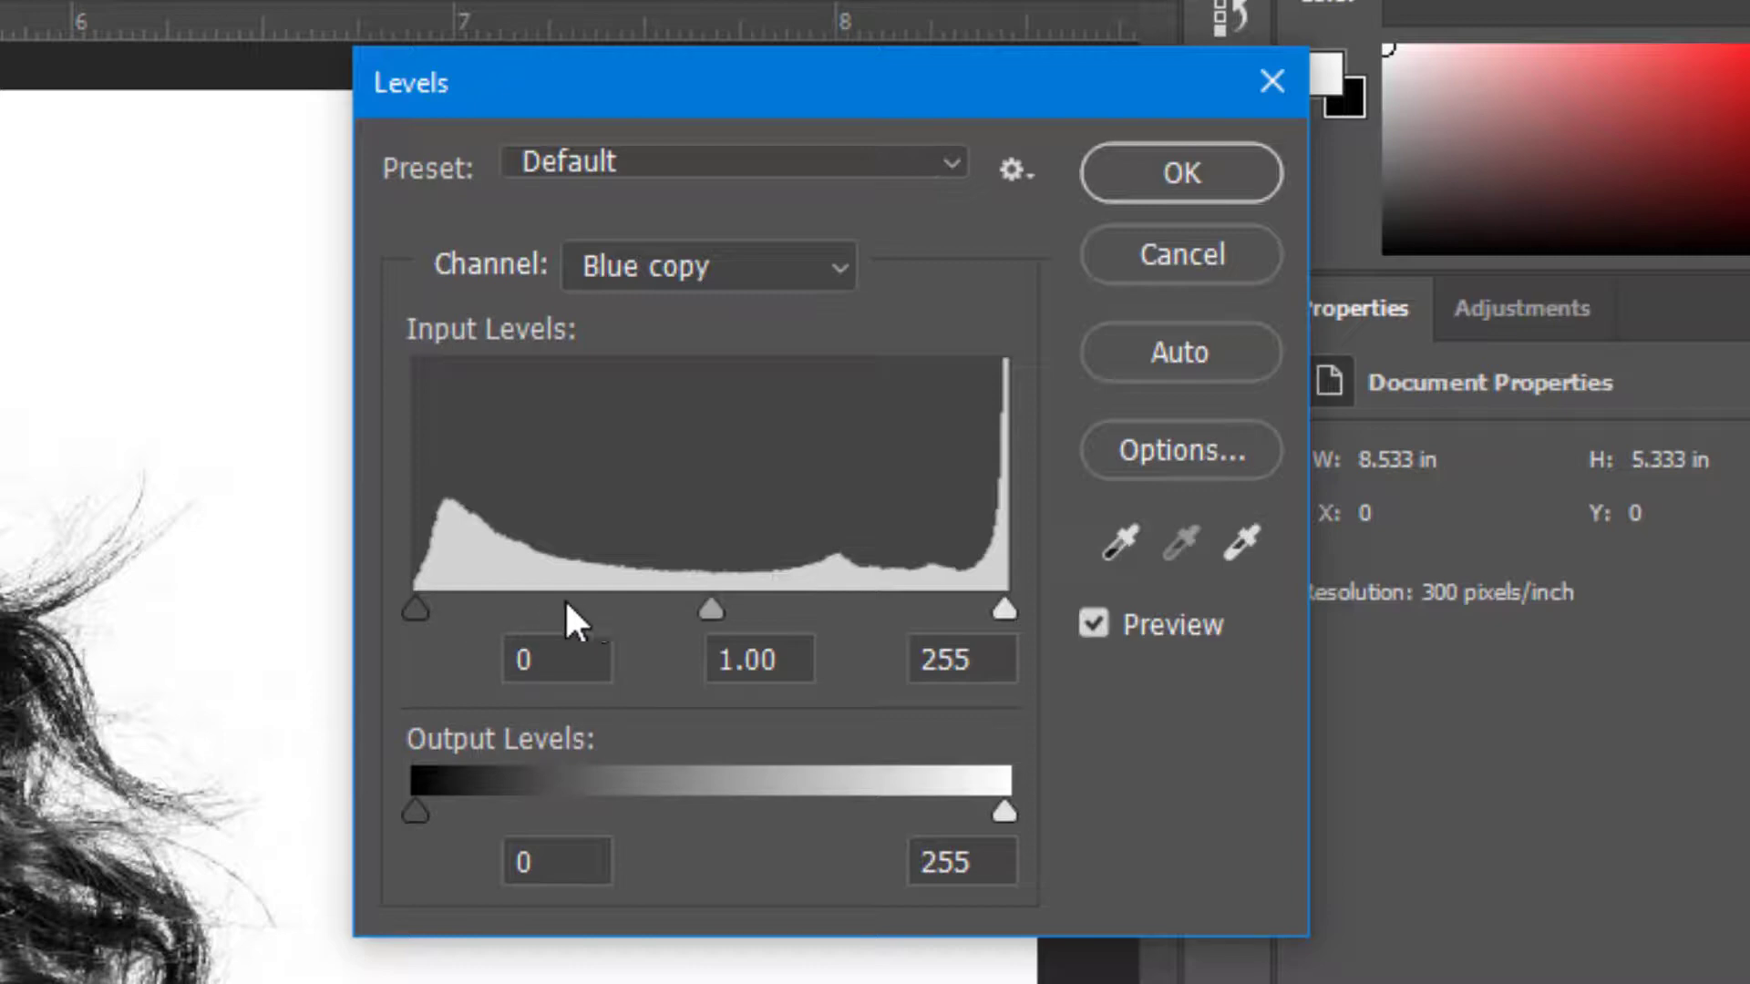
pyautogui.moveTo(419, 611); pyautogui.dragTo(565, 611)
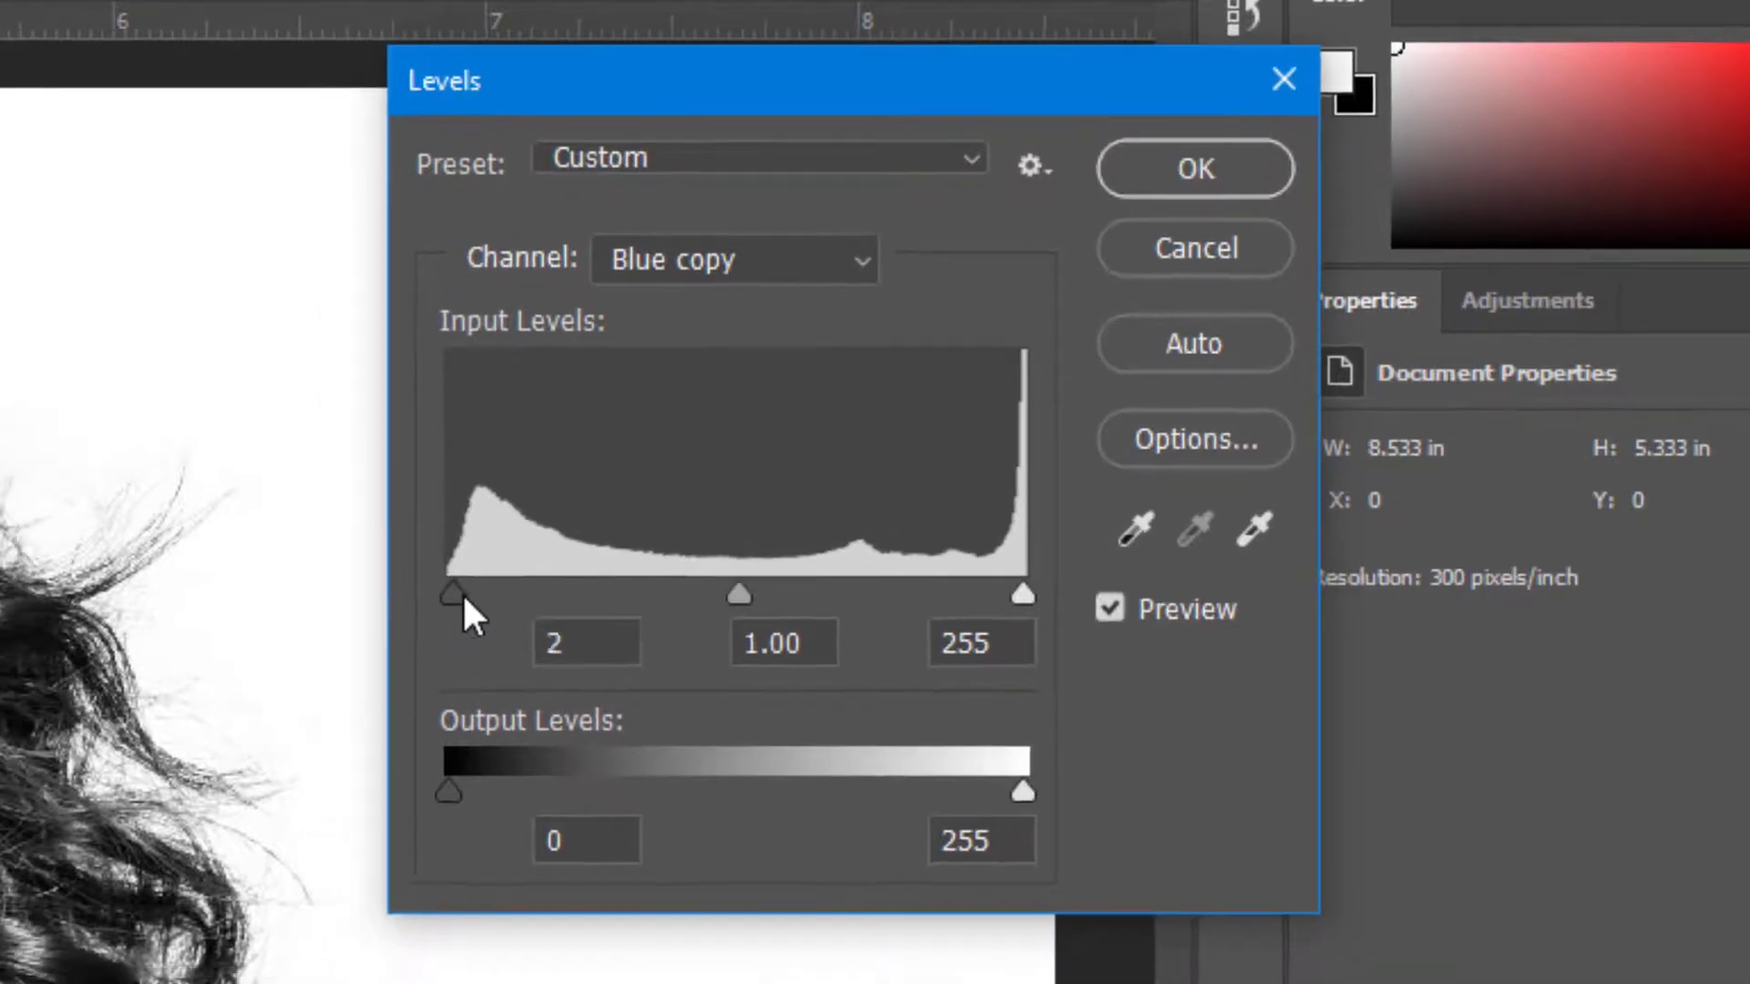
pyautogui.moveTo(1102, 337); pyautogui.dragTo(1398, 375)
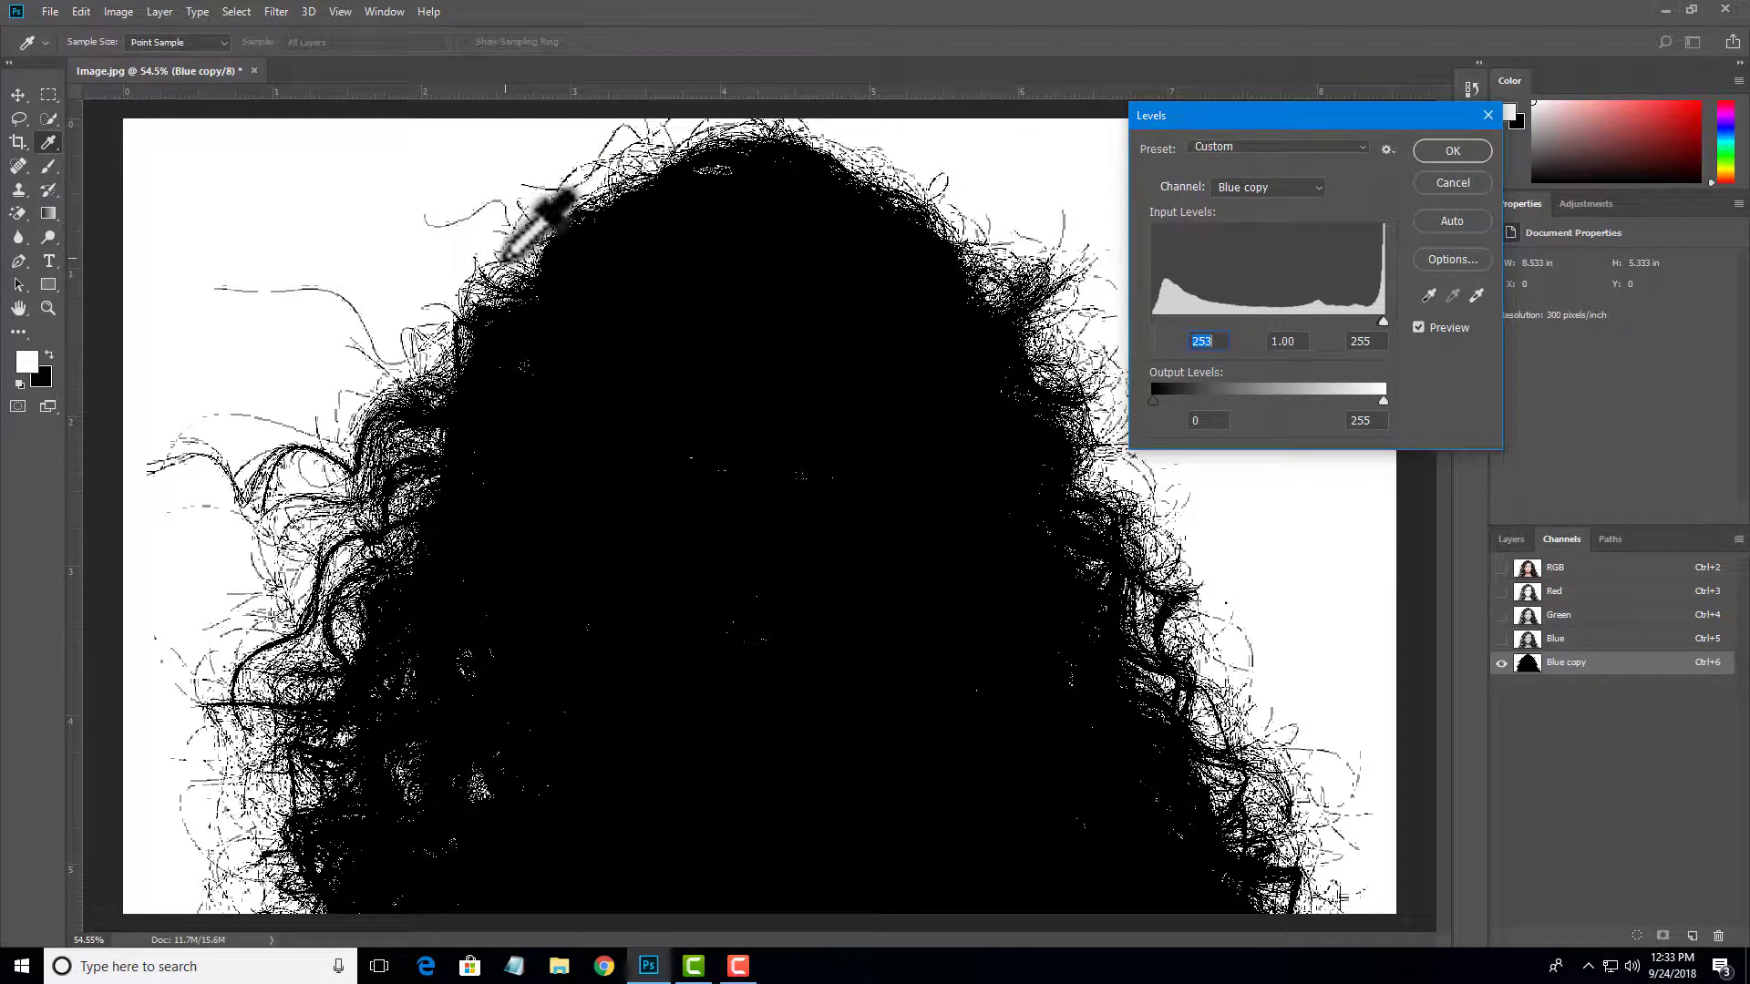
pyautogui.click(1450, 151)
pyautogui.press('v')
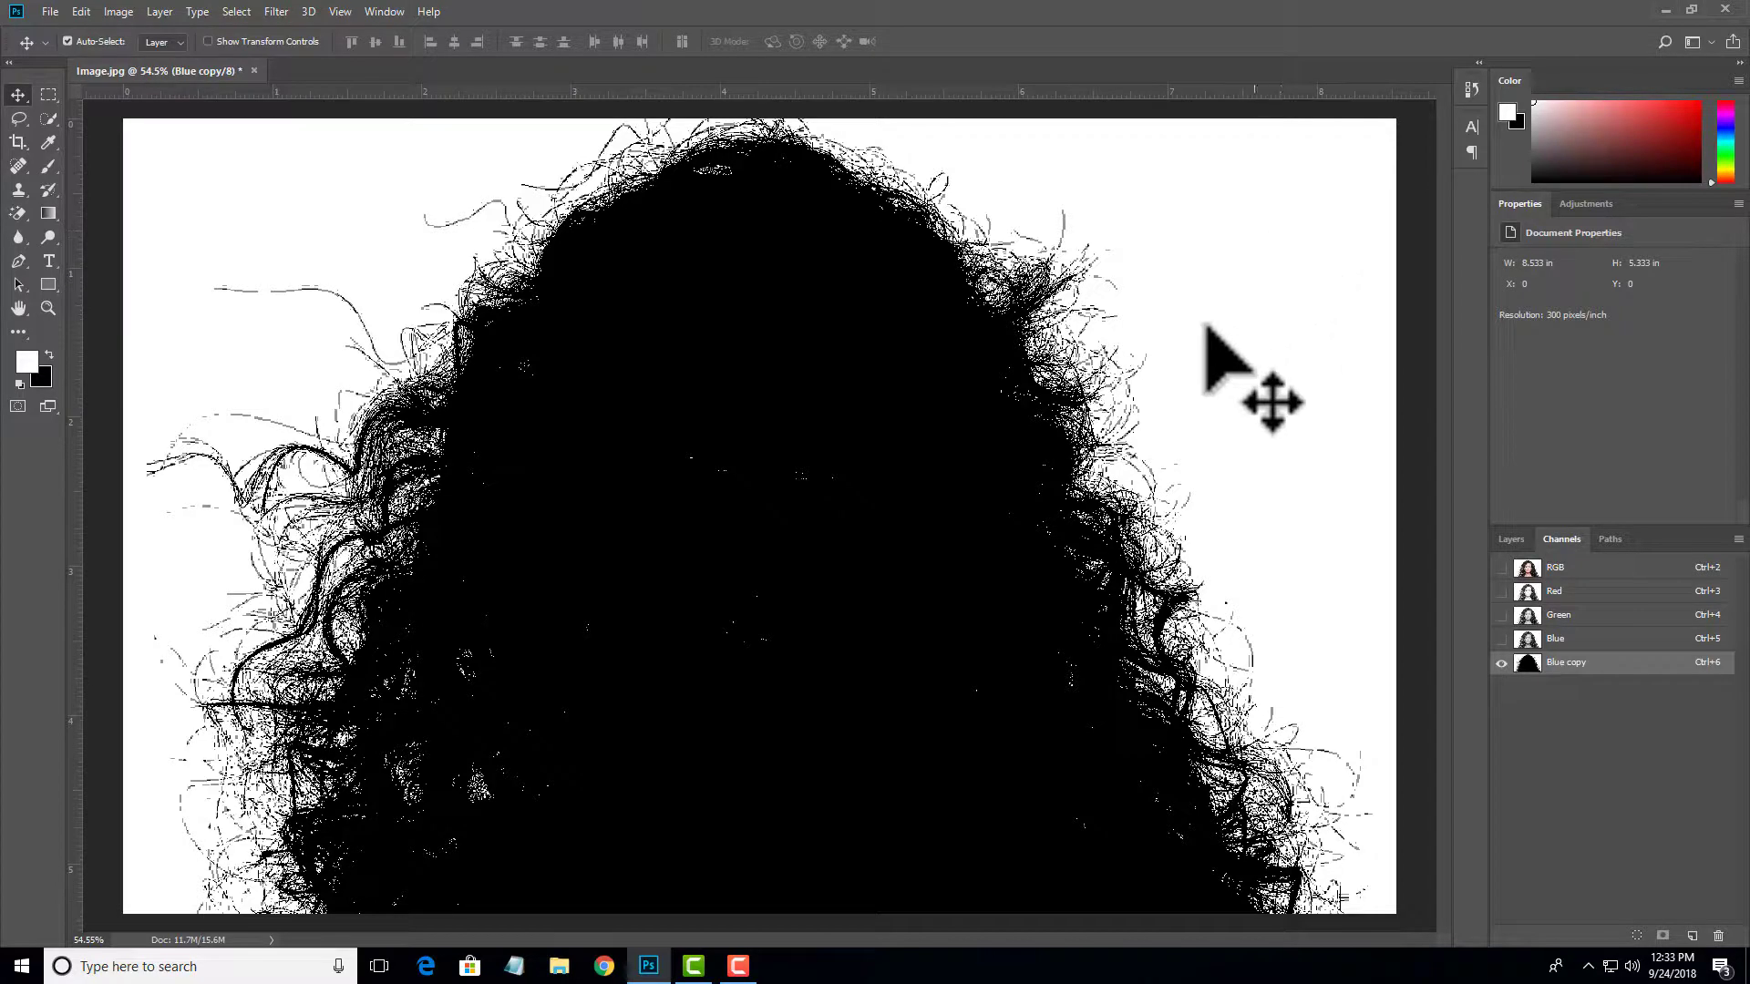
# Step: Invert the Blue copy channel so black and white areas swap
pyautogui.scroll(-2, 858, 519)
pyautogui.scroll(2, 871, 492)
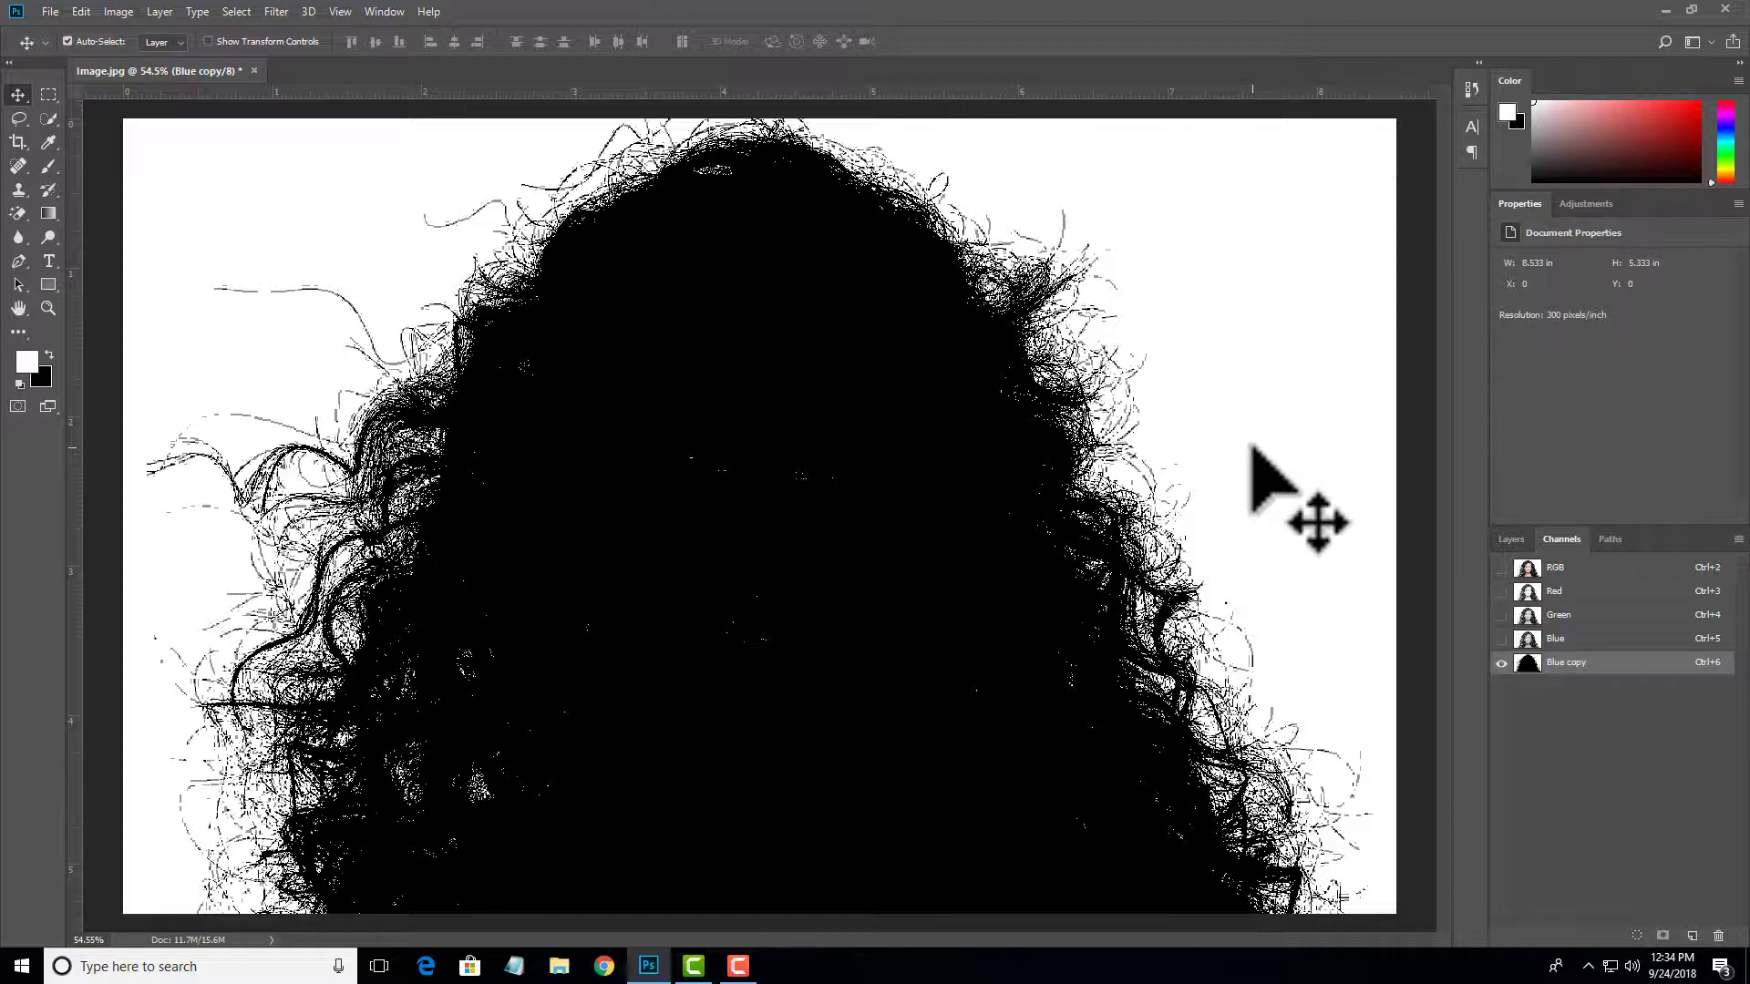
pyautogui.hotkey('ctrl', 'i')
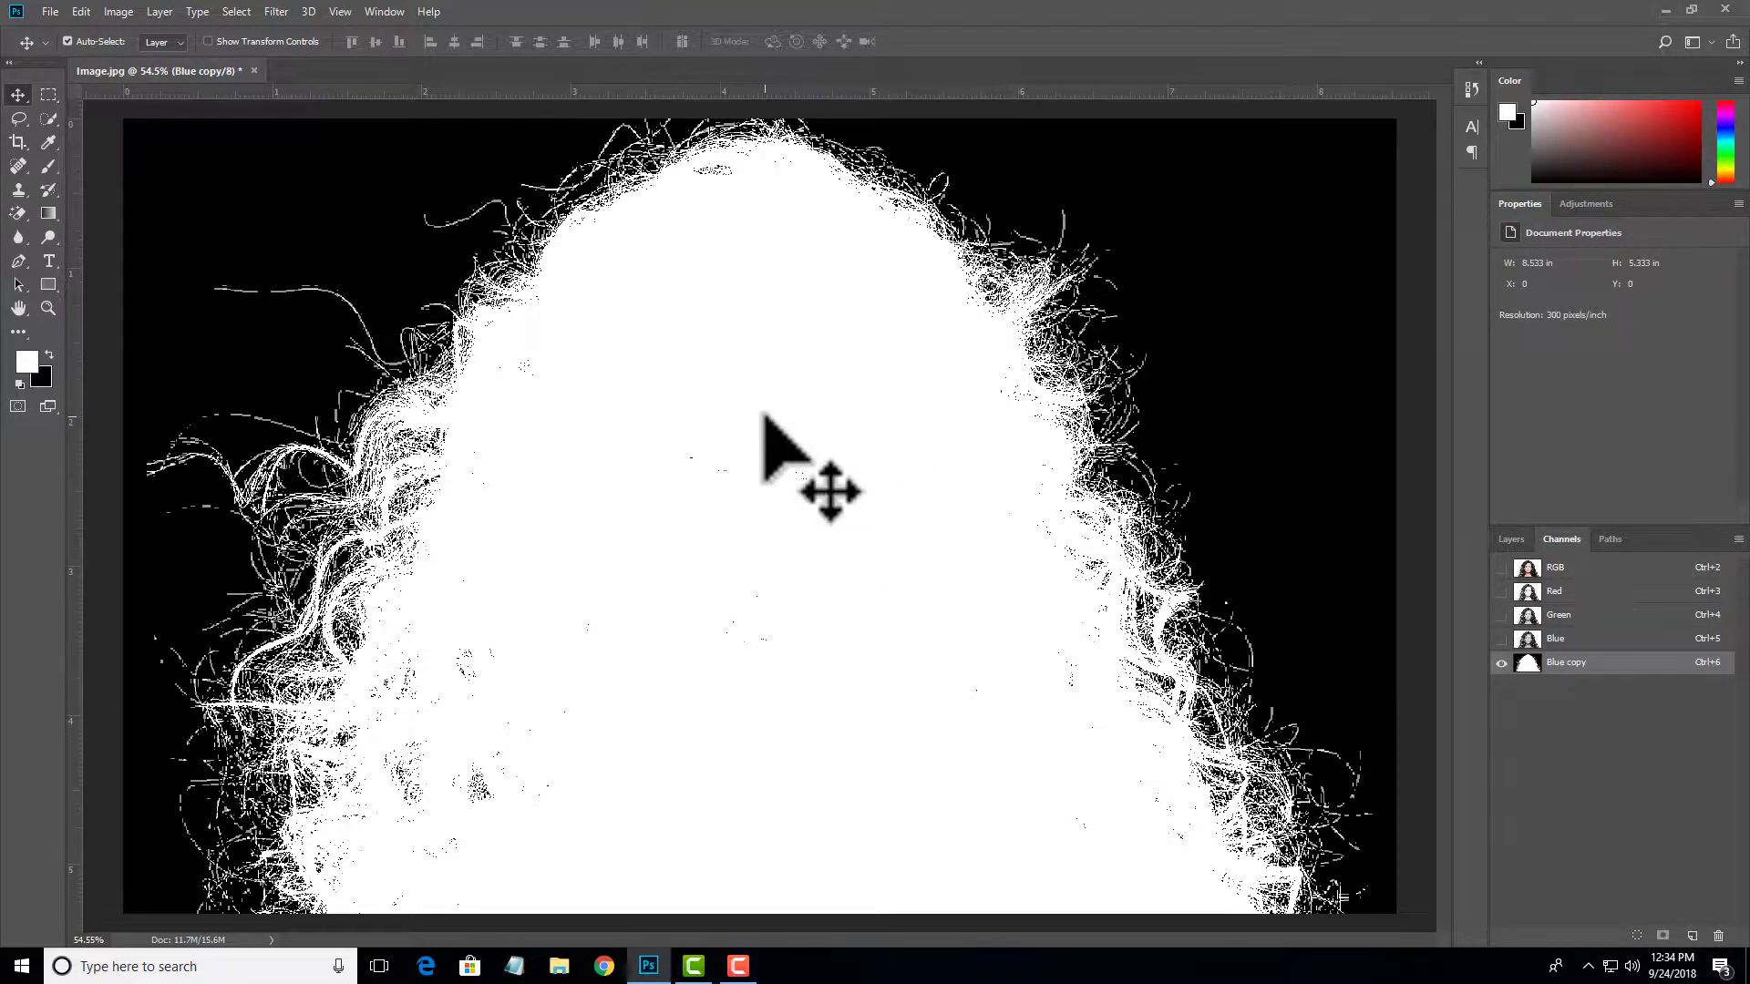
# Step: Load the white silhouette of the Blue copy channel as a selection
pyautogui.hotkey('ctrl', '-')
pyautogui.hotkey('ctrl', '-')
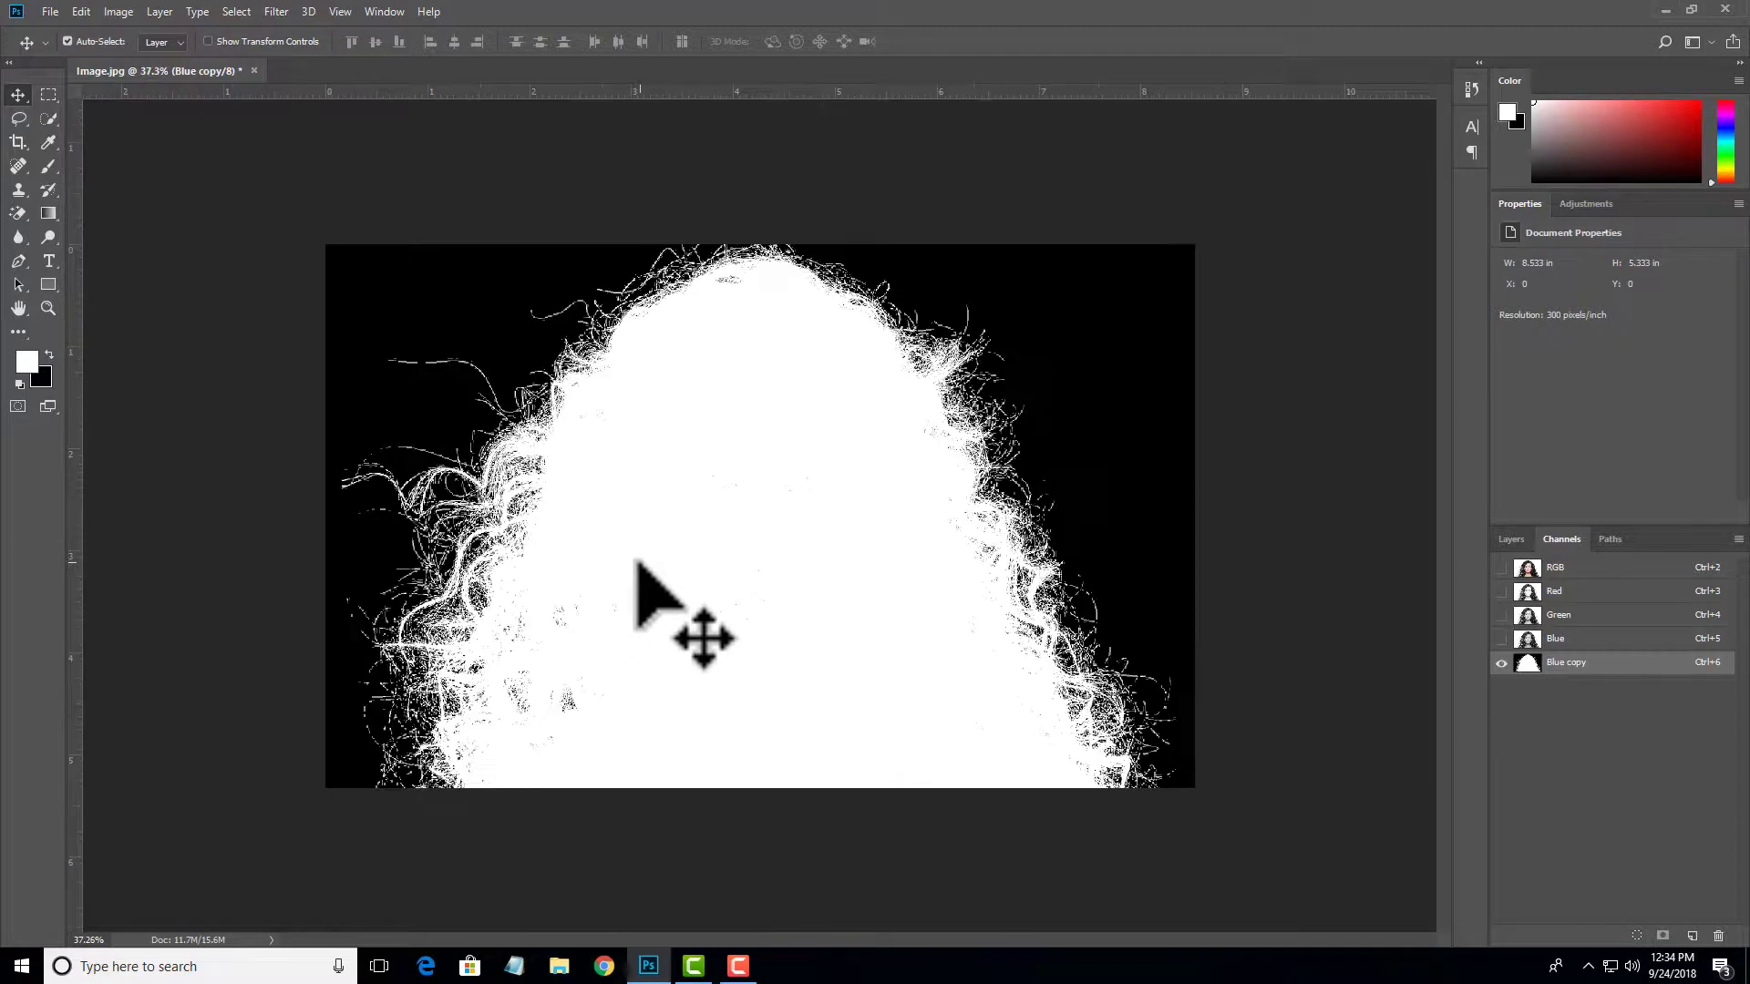
pyautogui.hotkey('ctrl', '0')
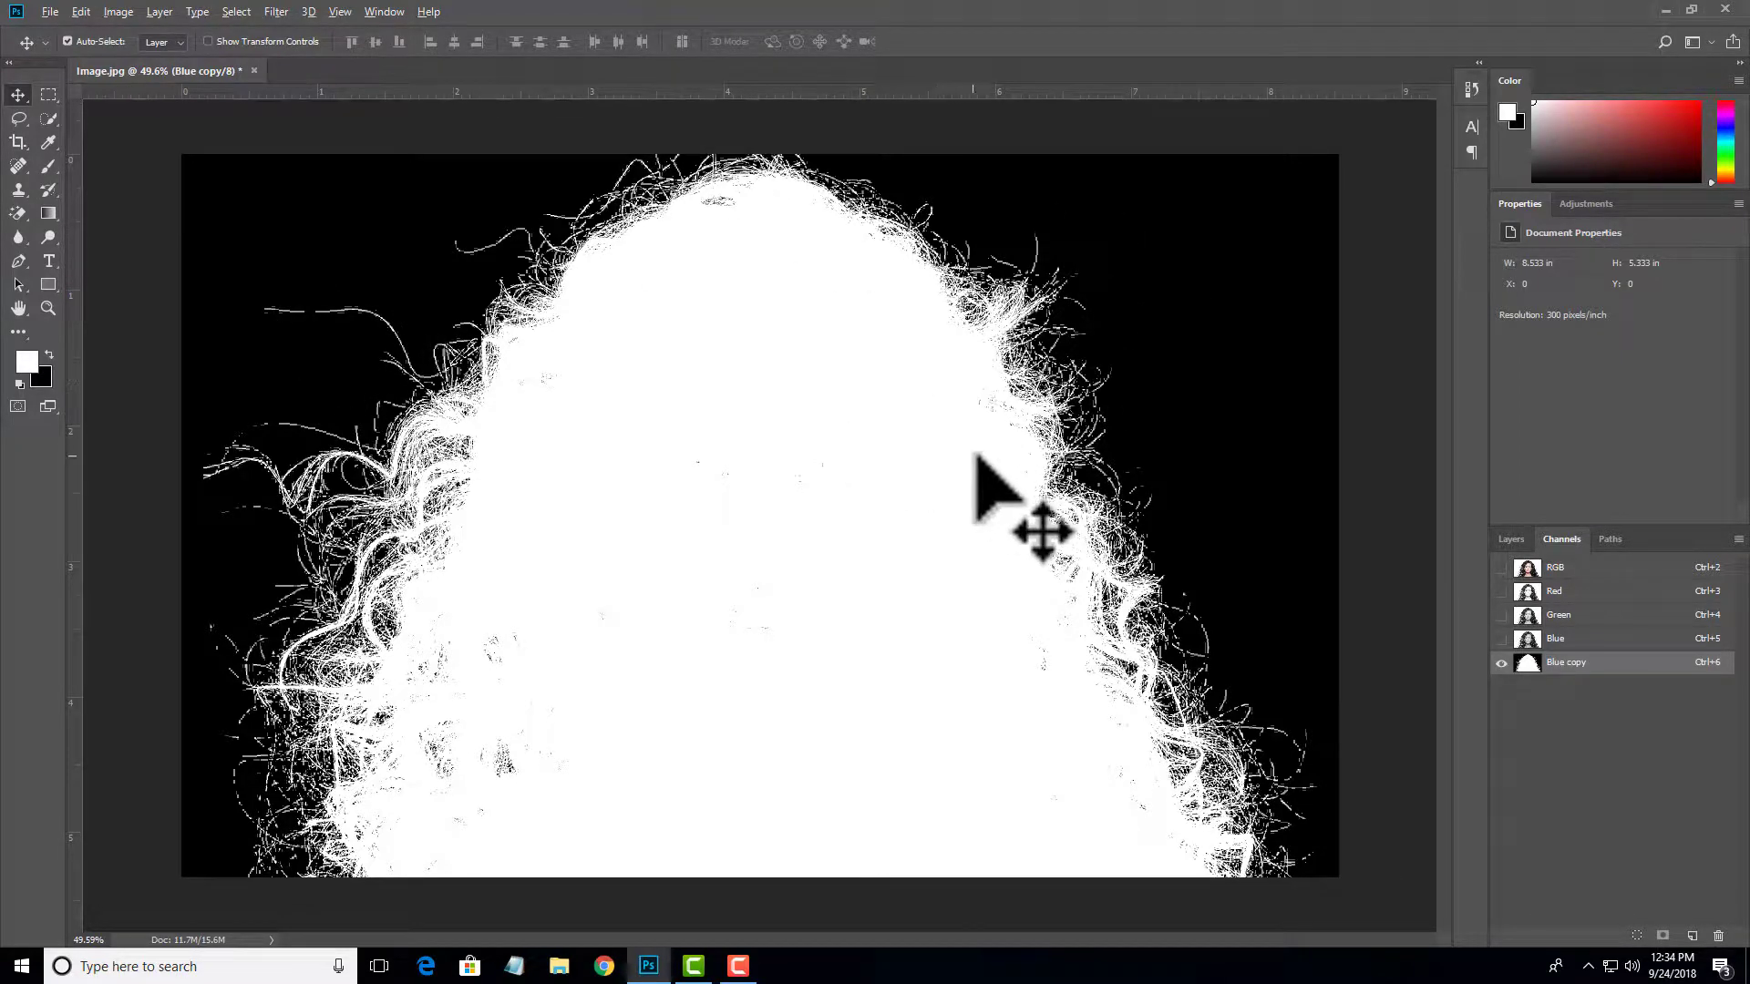
pyautogui.scroll(3, 979, 459)
pyautogui.scroll(-3, 980, 458)
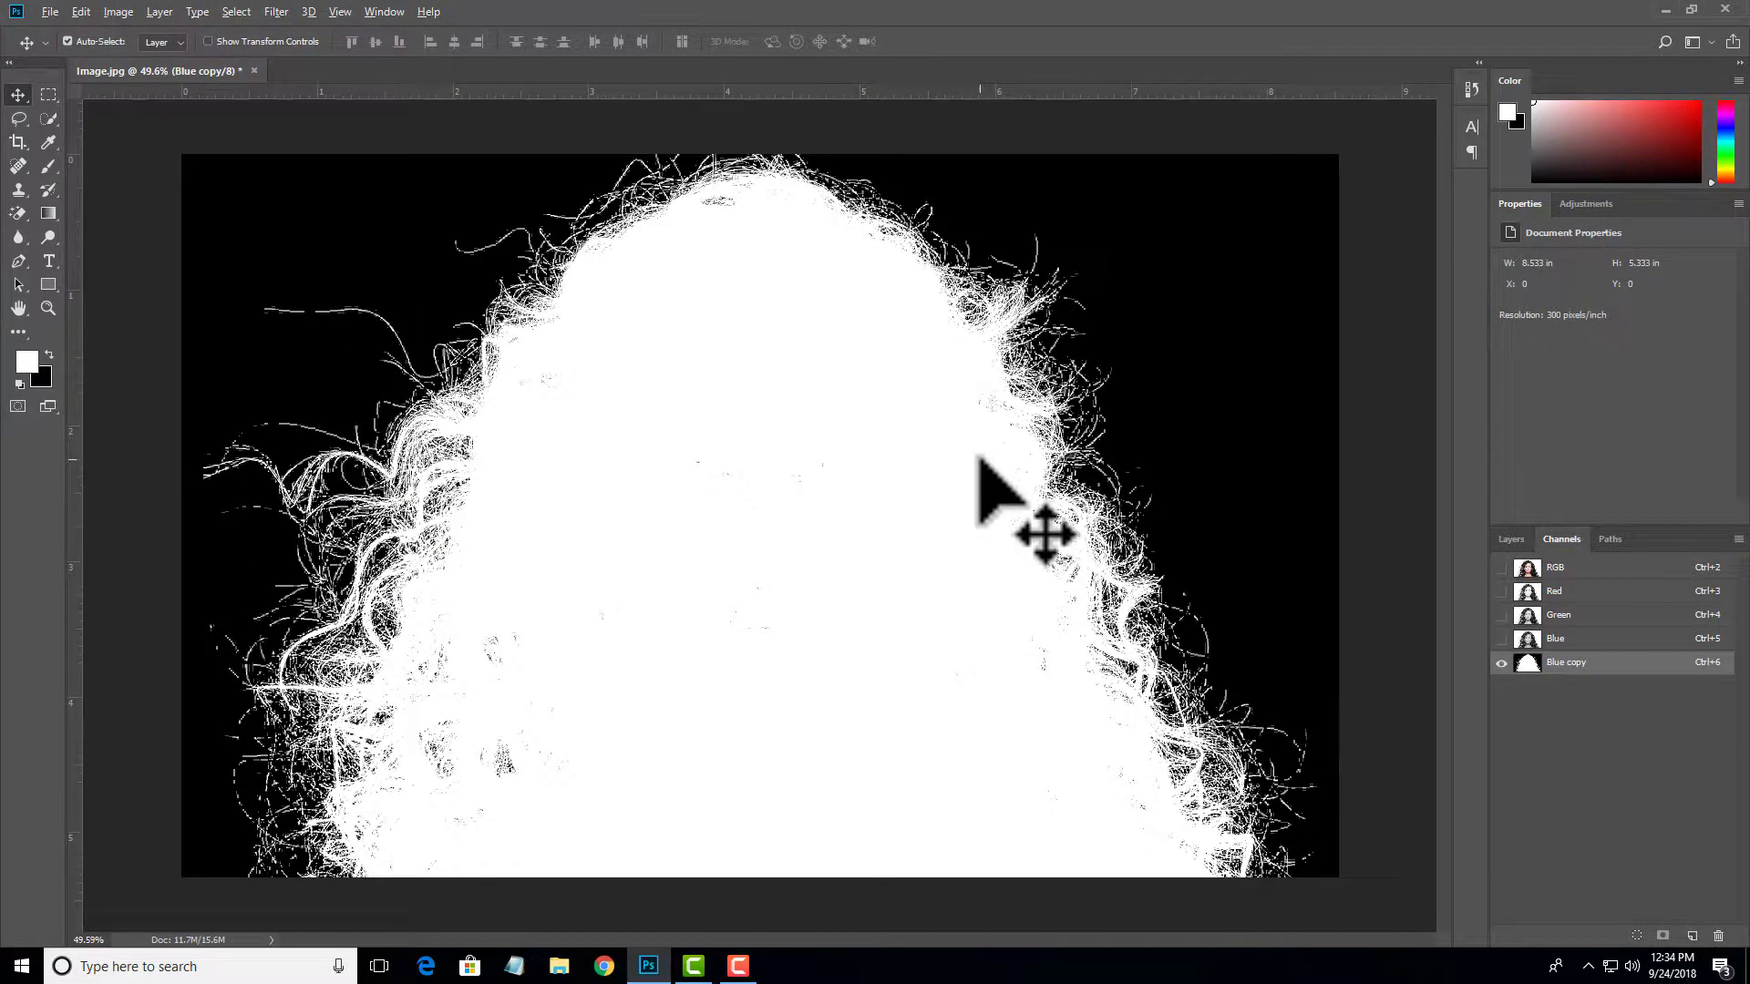
pyautogui.scroll(1, 979, 458)
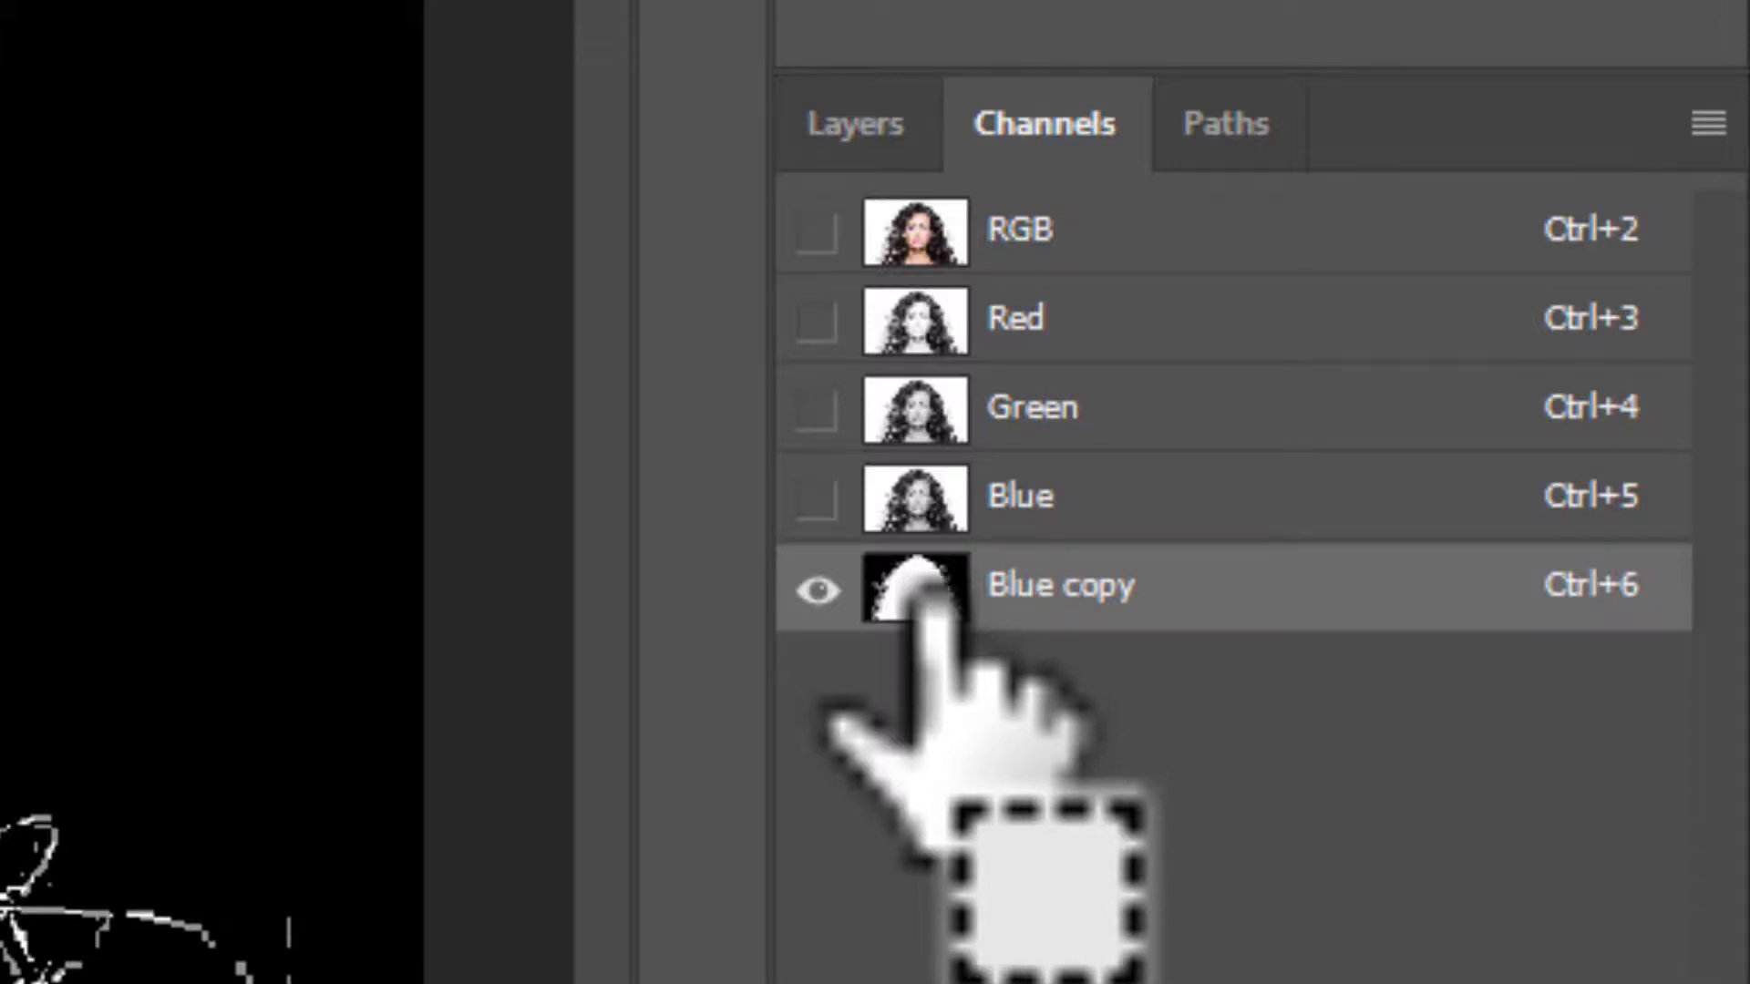
pyautogui.hotkey('alt', 'Delete')
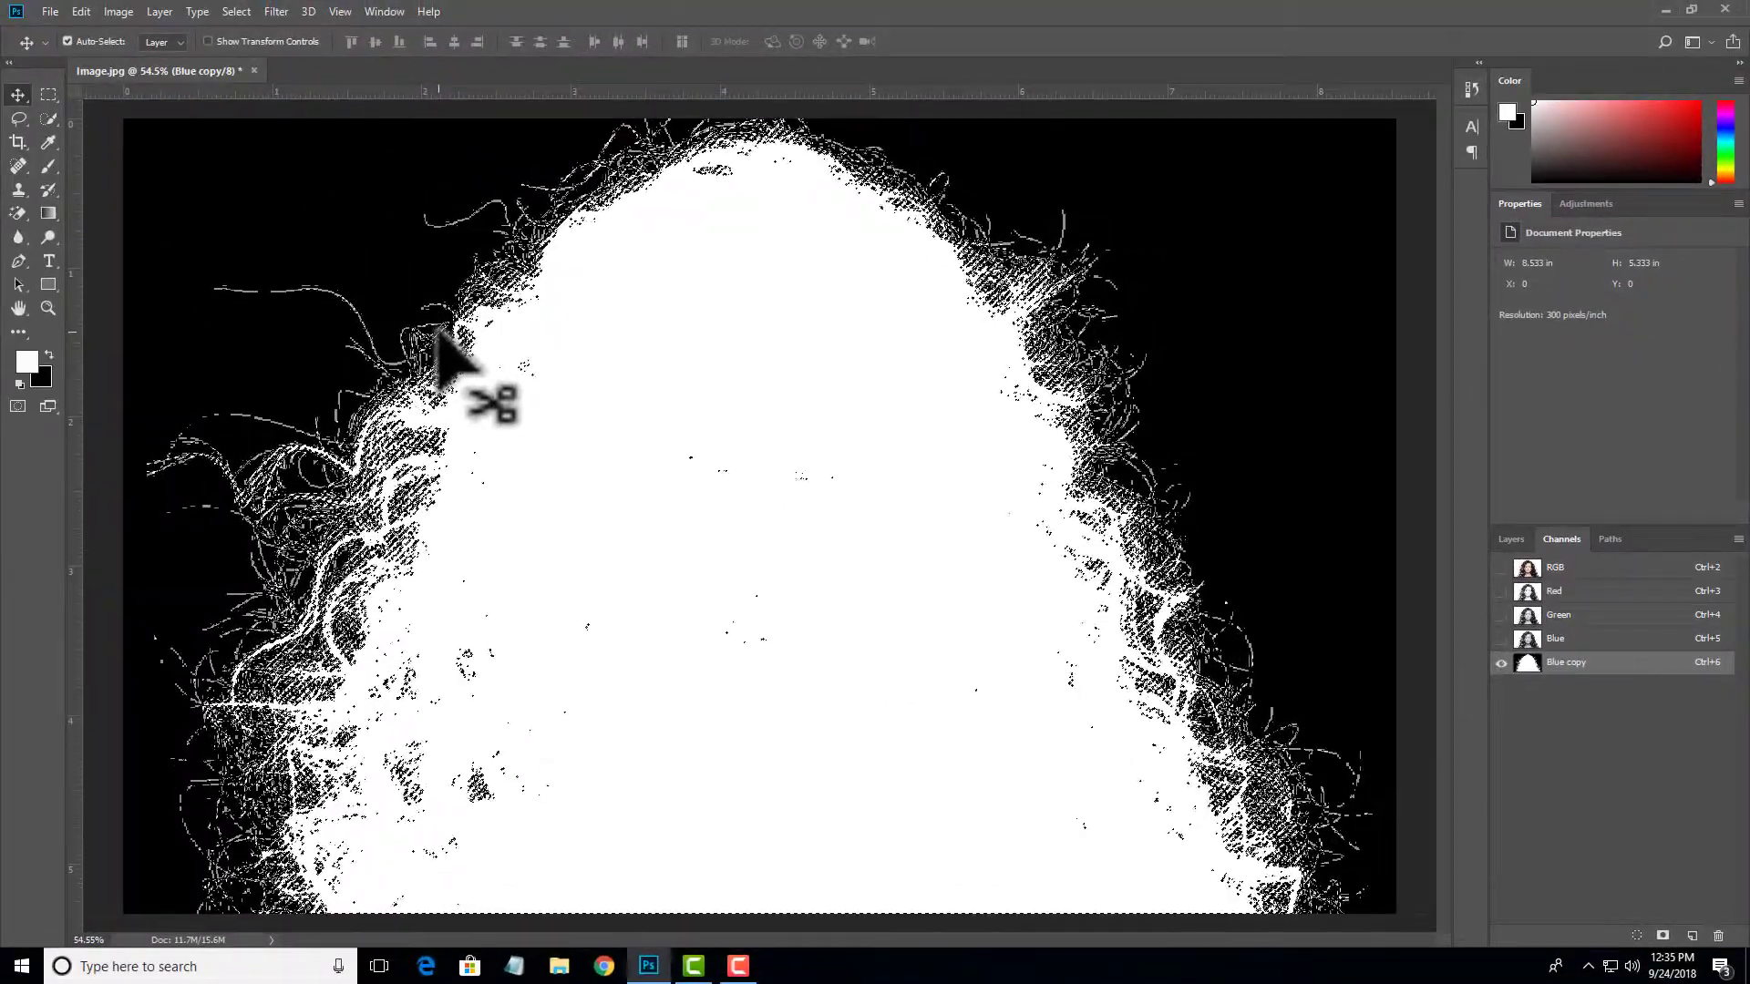
# Step: Reactivate the composite RGB channel and copy the selected woman from the Background to a new layer
pyautogui.scroll(4, 446, 383)
pyautogui.scroll(5, 407, 394)
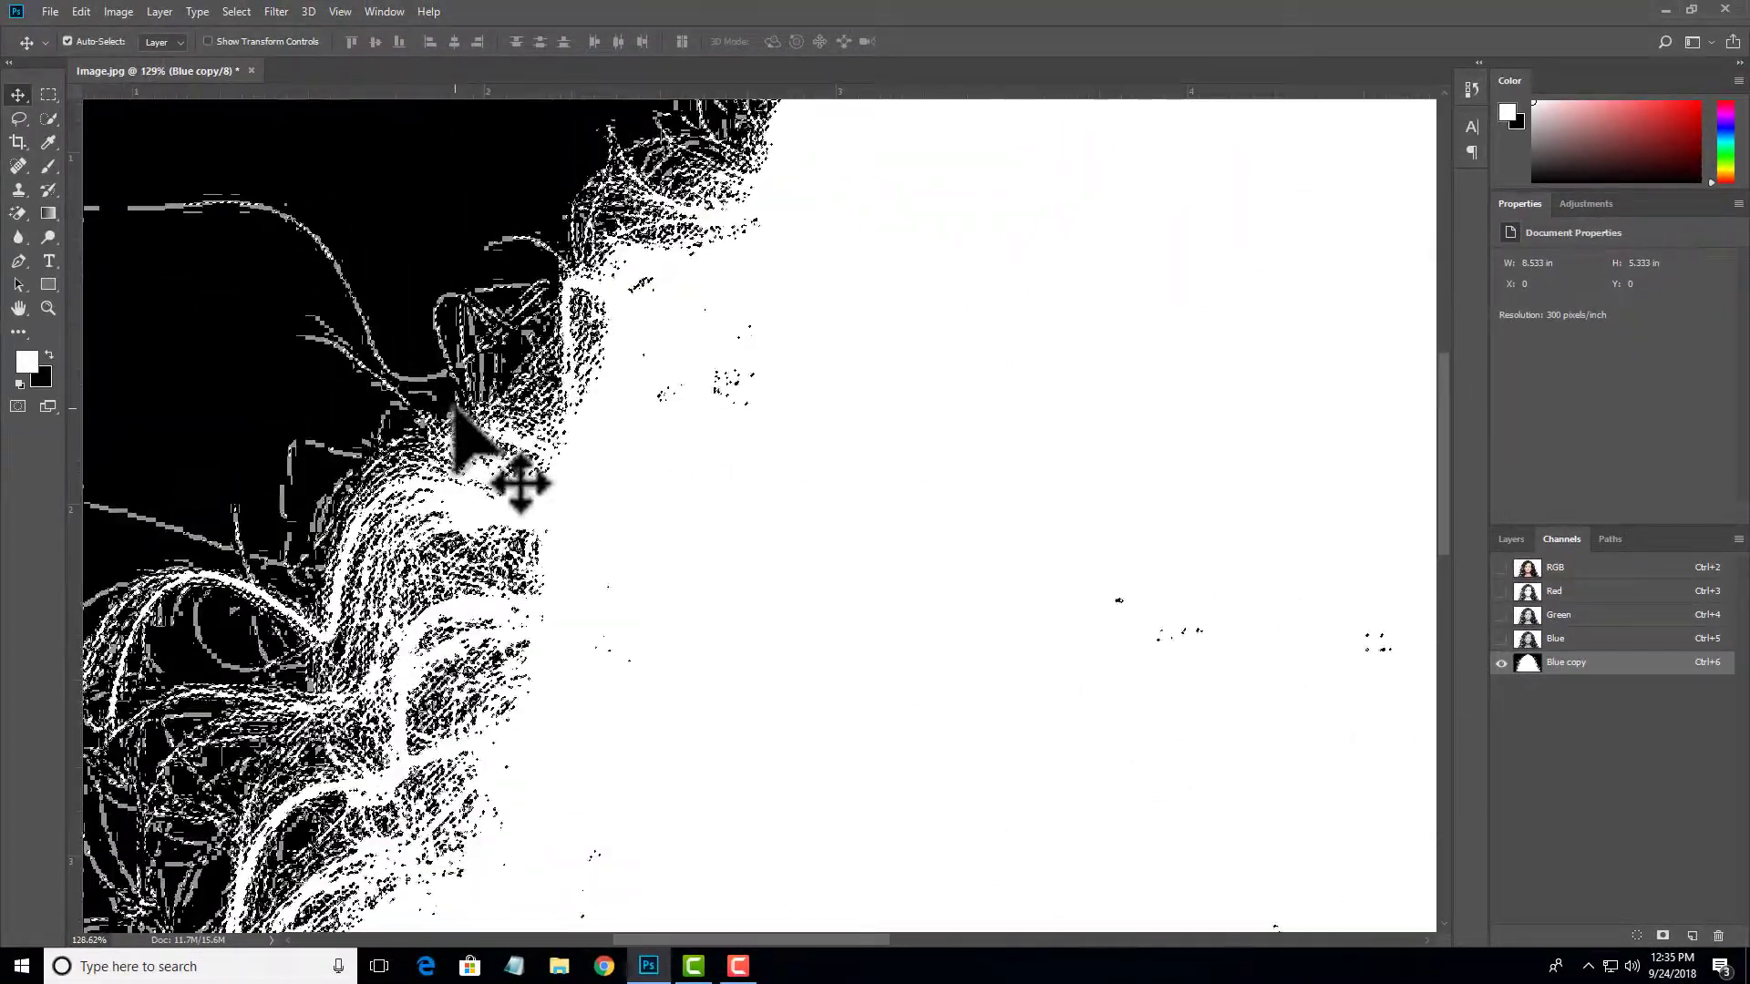
pyautogui.scroll(-4, 468, 410)
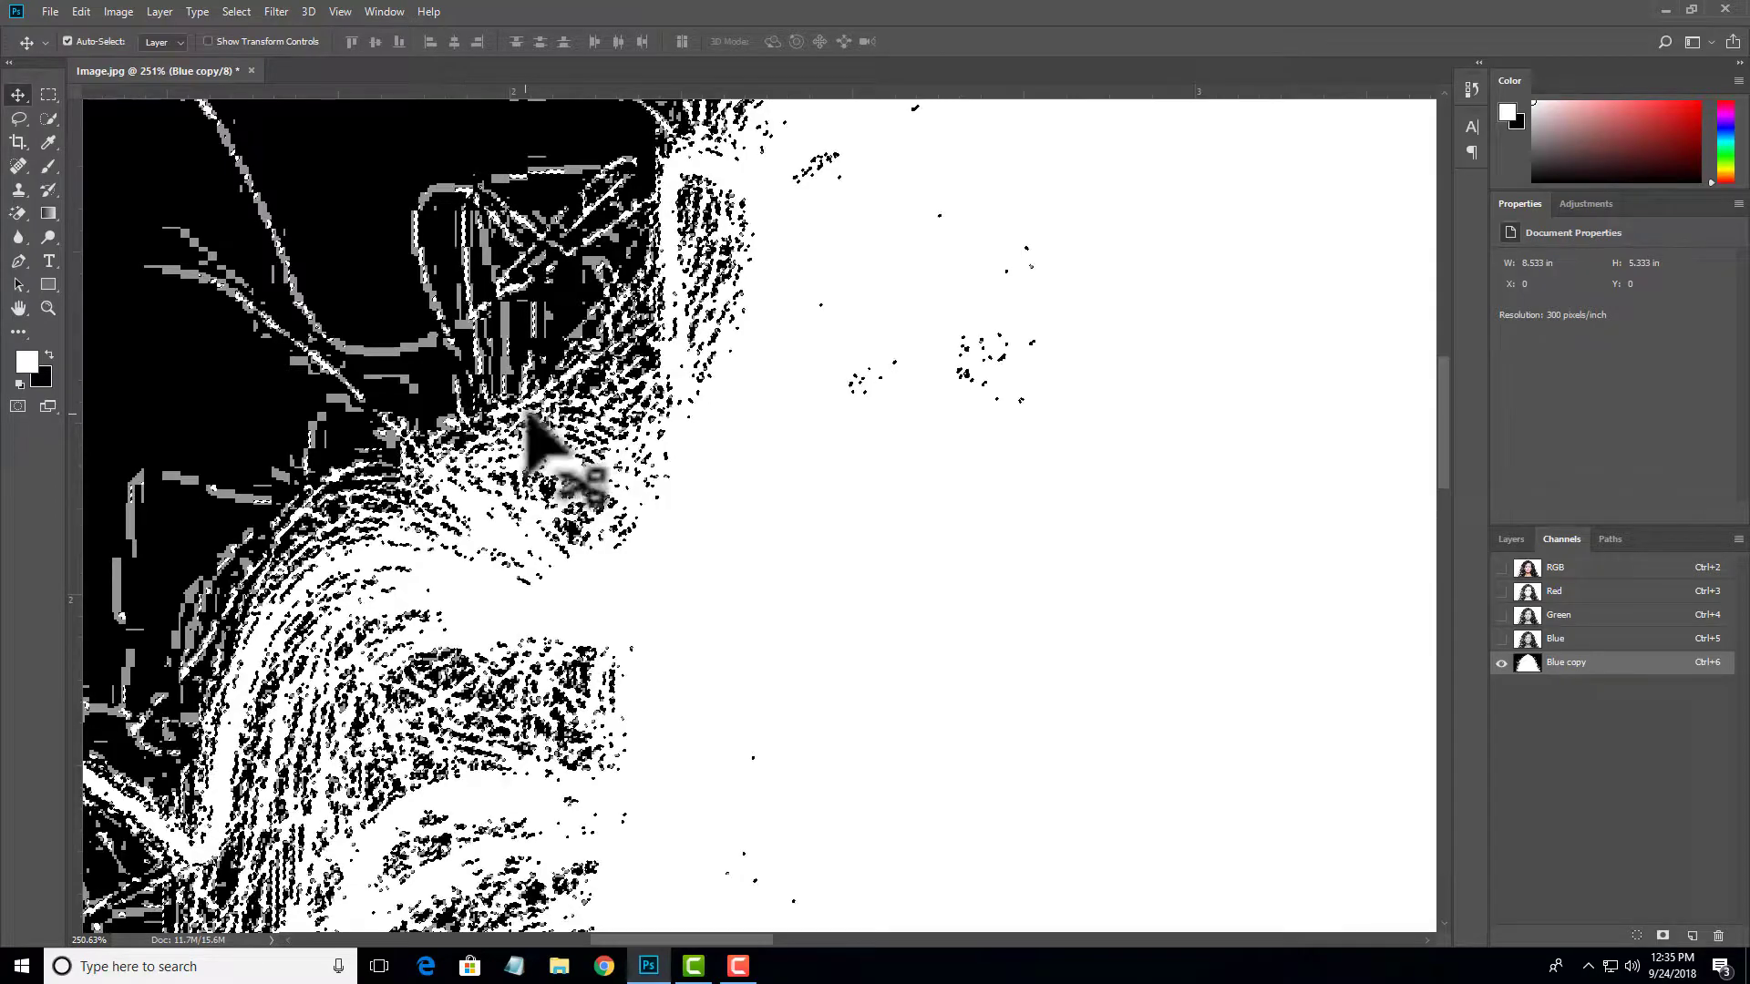
pyautogui.scroll(-5, 563, 497)
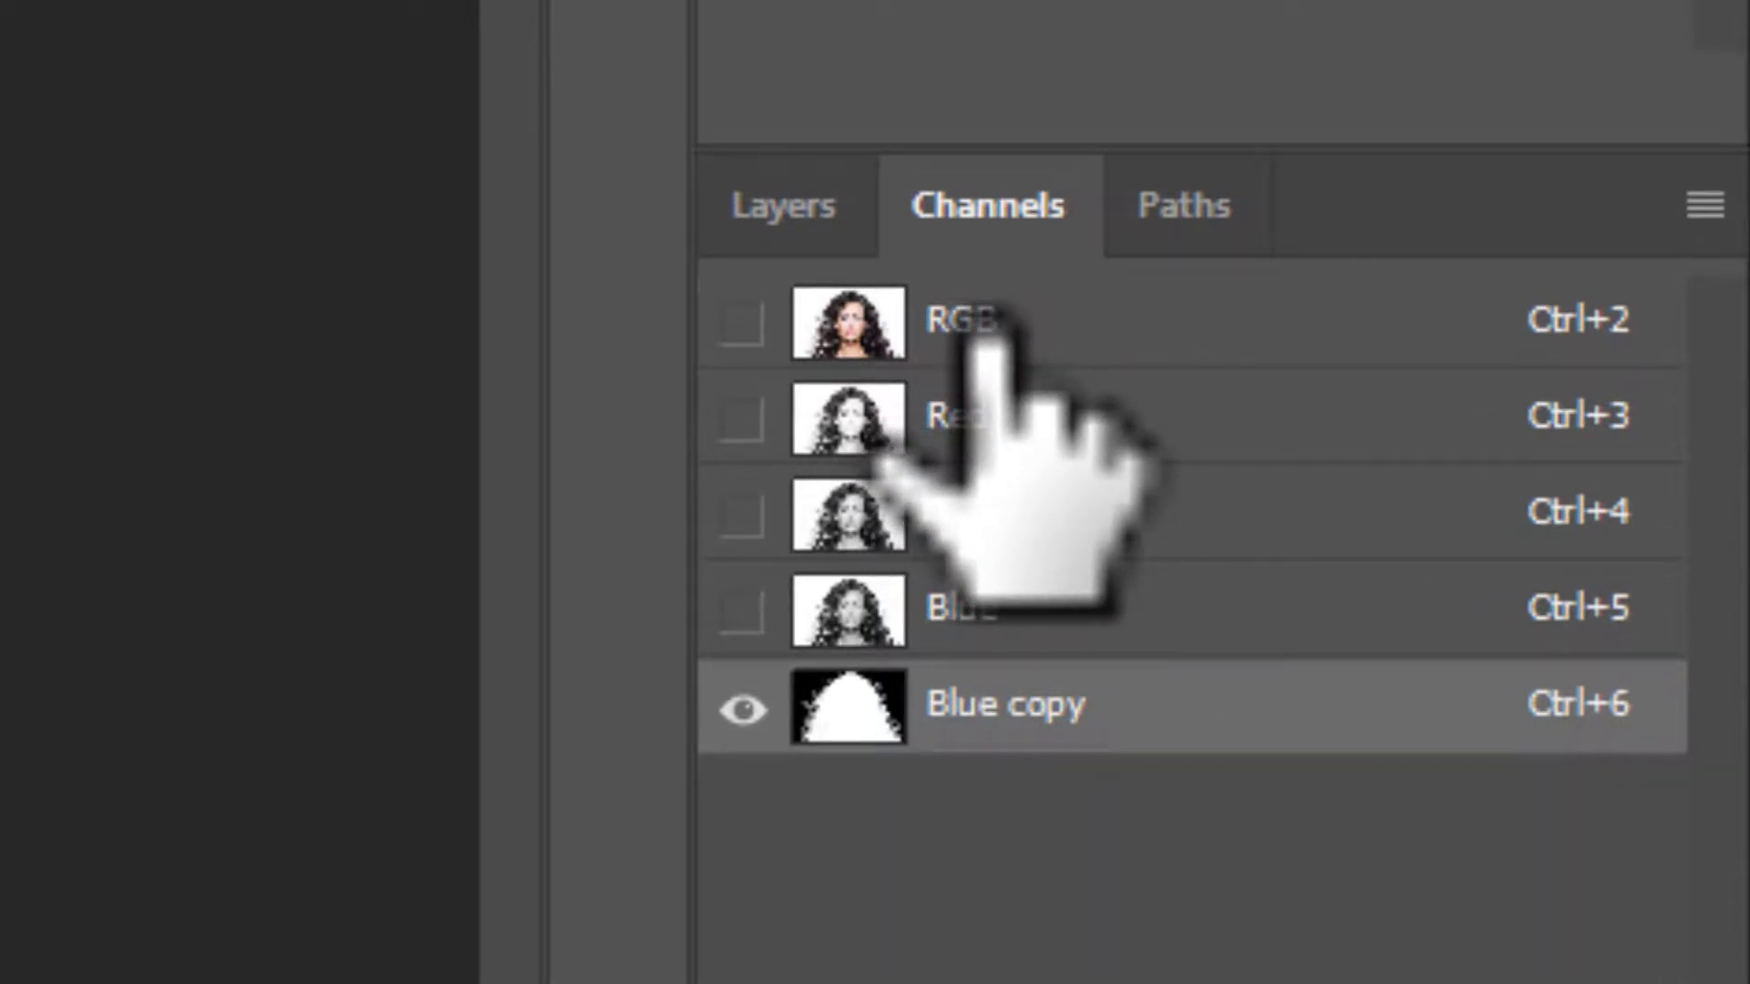
pyautogui.click(991, 321)
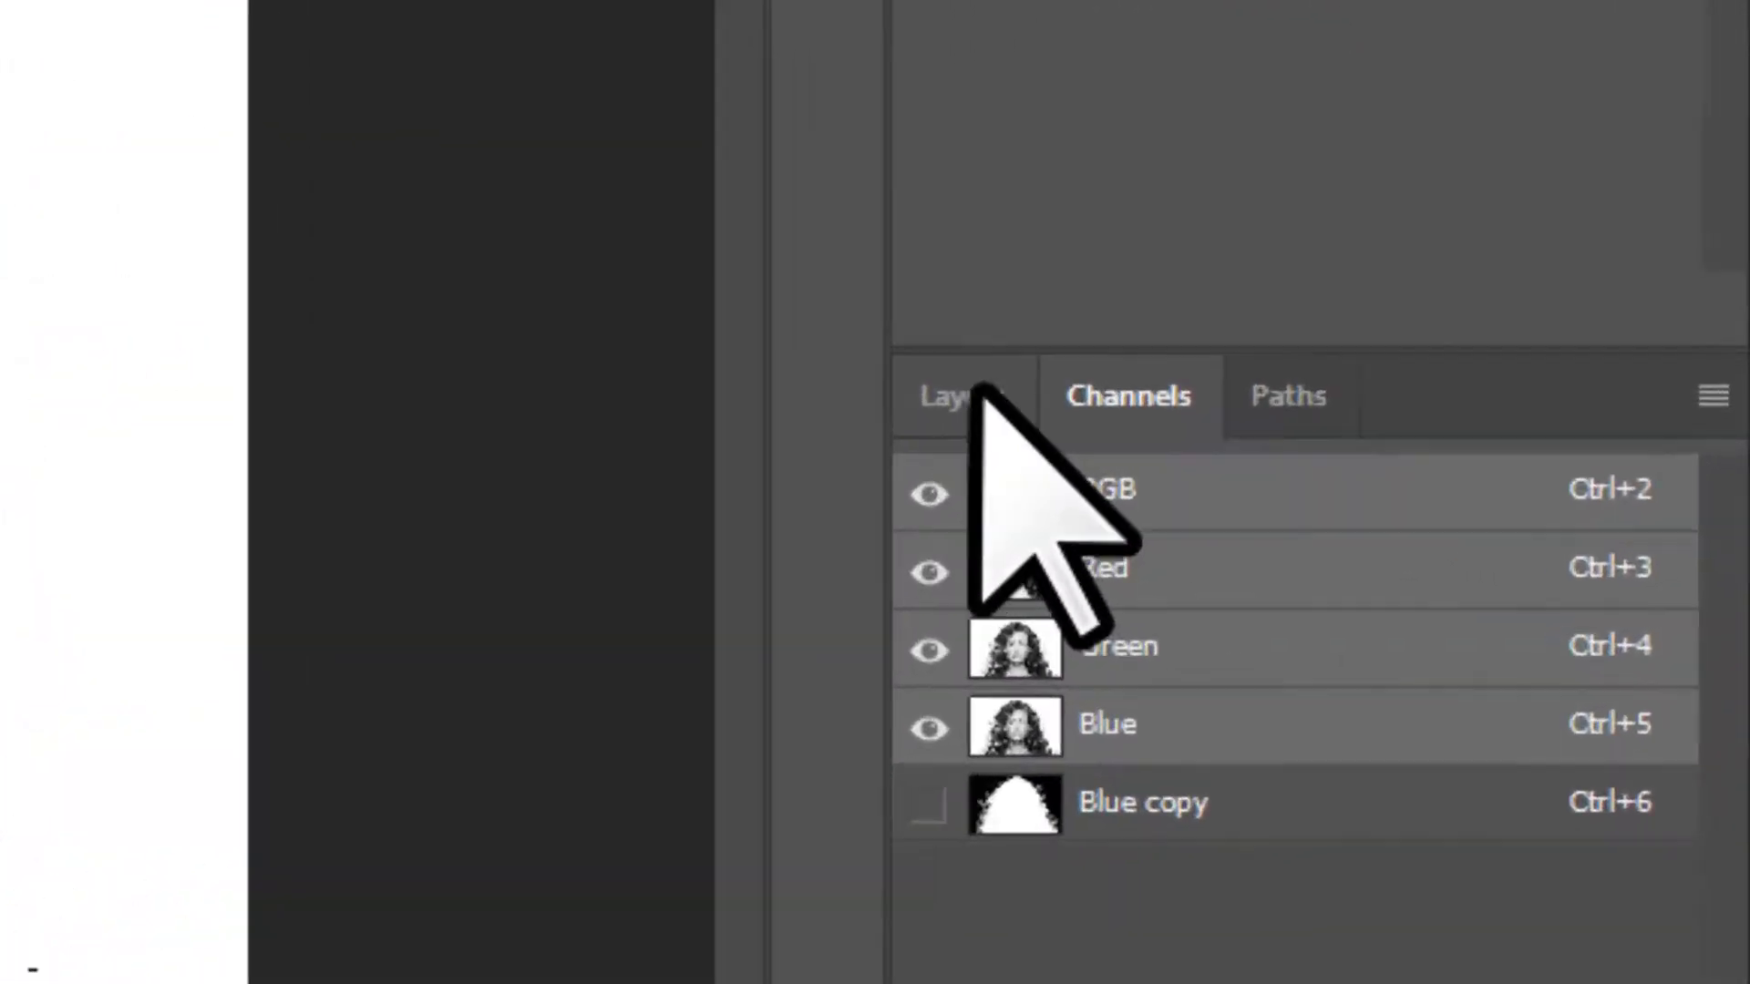
pyautogui.click(973, 397)
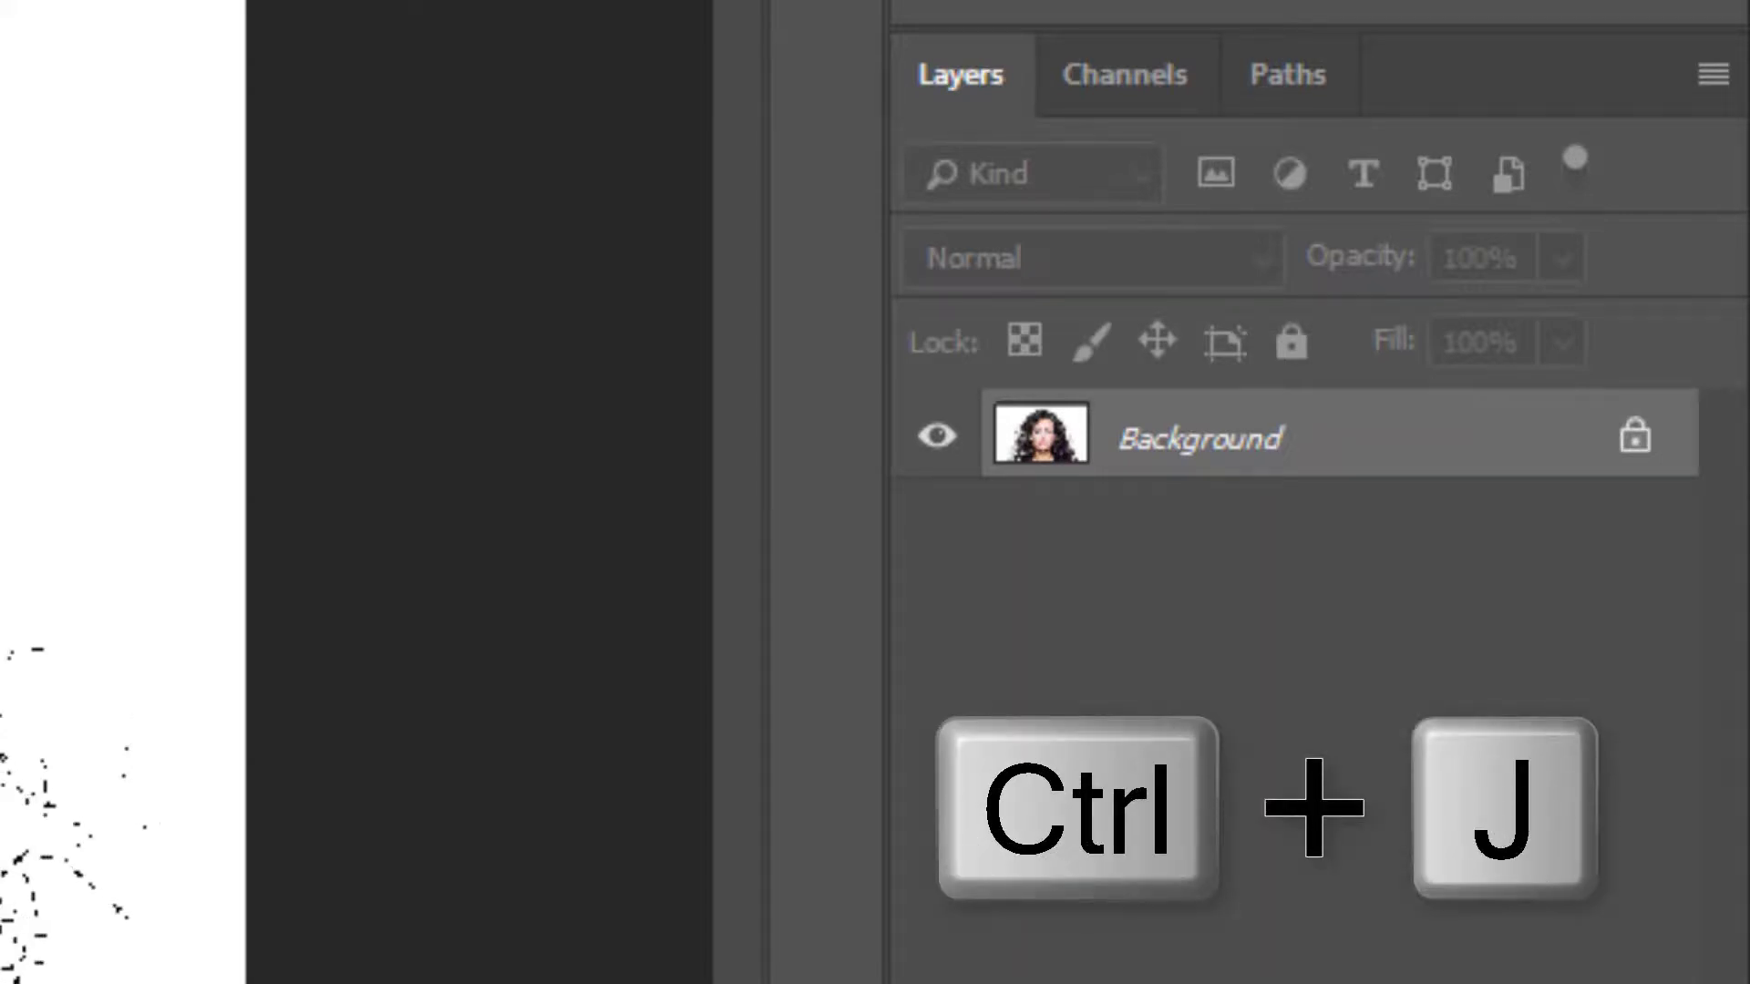
pyautogui.hotkey('ctrl', 'j')
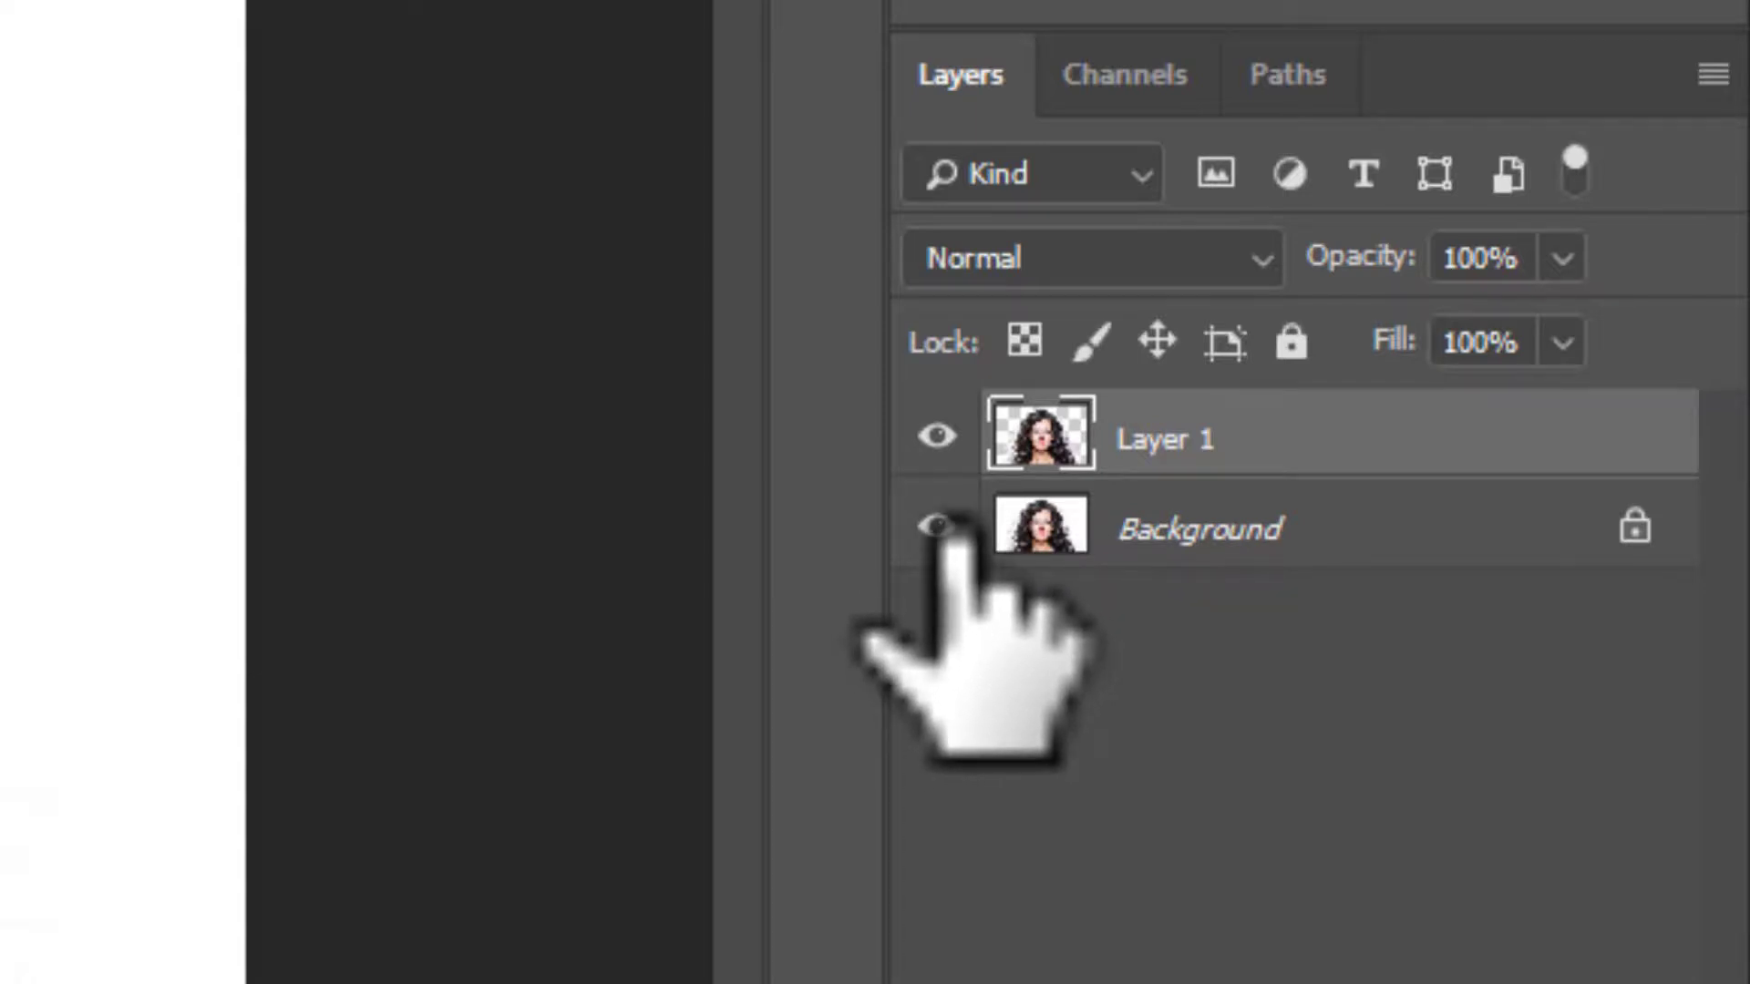
# Step: Hide the Background layer and inspect the hair edges of the cutout on Layer 1
pyautogui.click(936, 526)
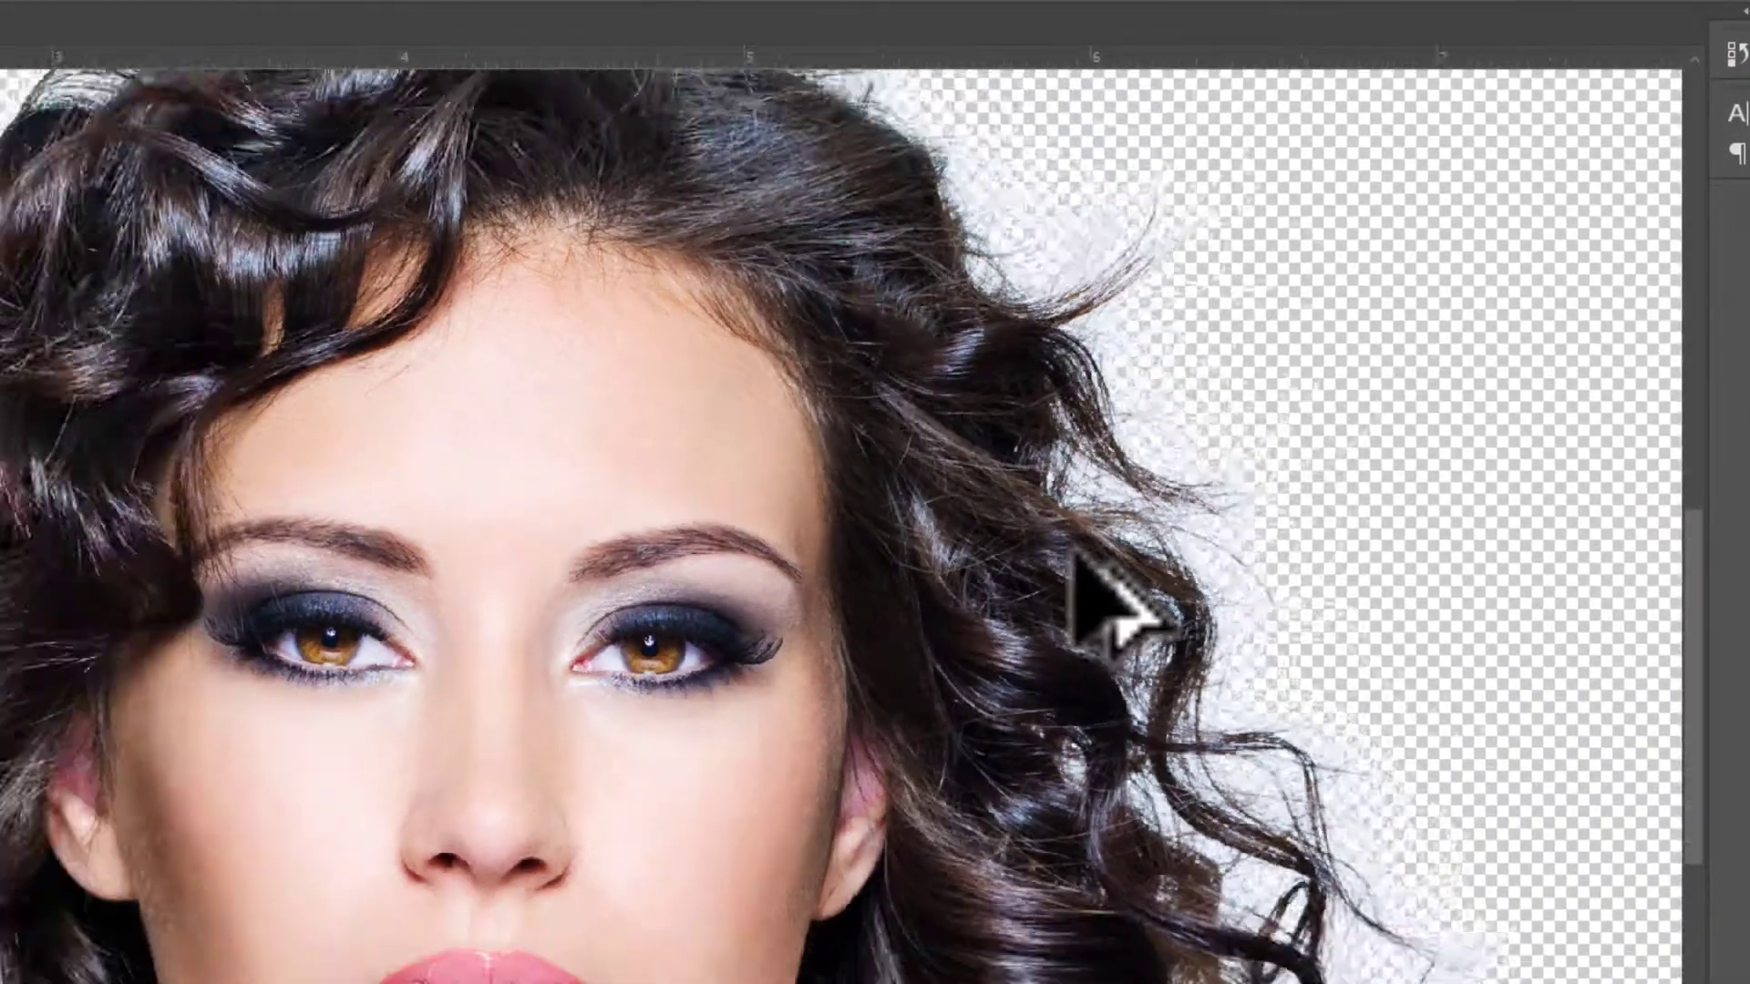
pyautogui.scroll(-3, 1074, 551)
pyautogui.scroll(8, 5, 679)
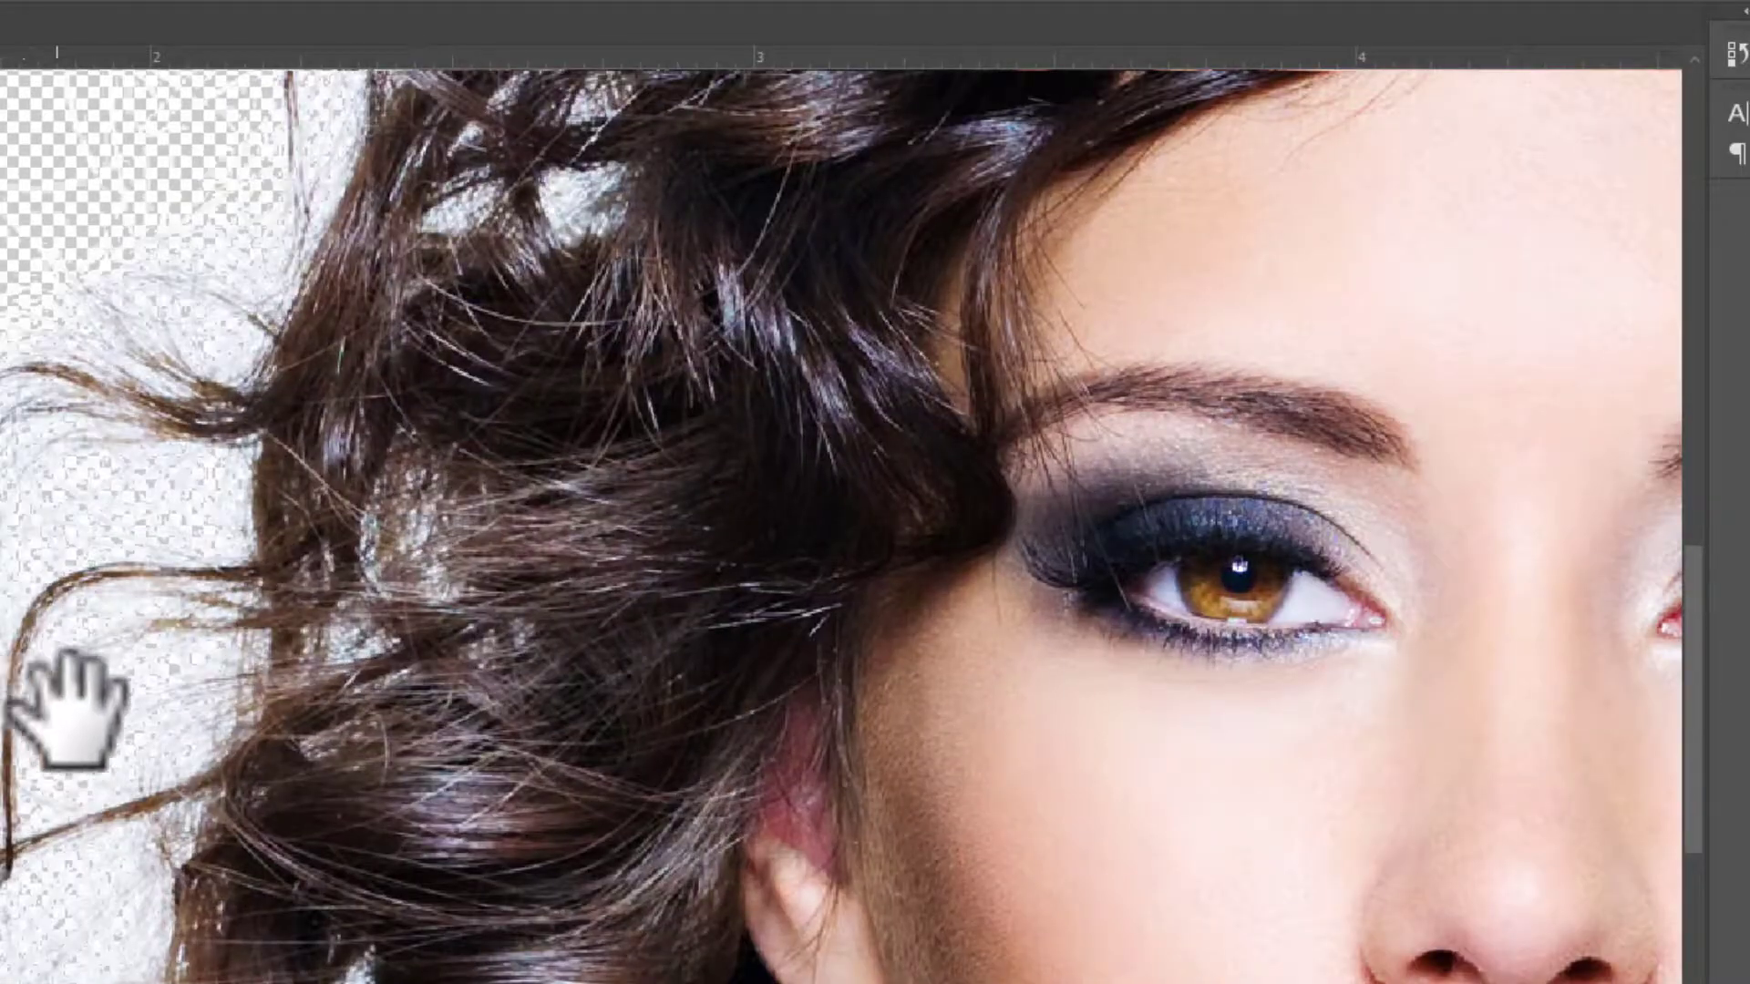
pyautogui.moveTo(69, 711); pyautogui.dragTo(587, 714)
pyautogui.scroll(-4, 483, 656)
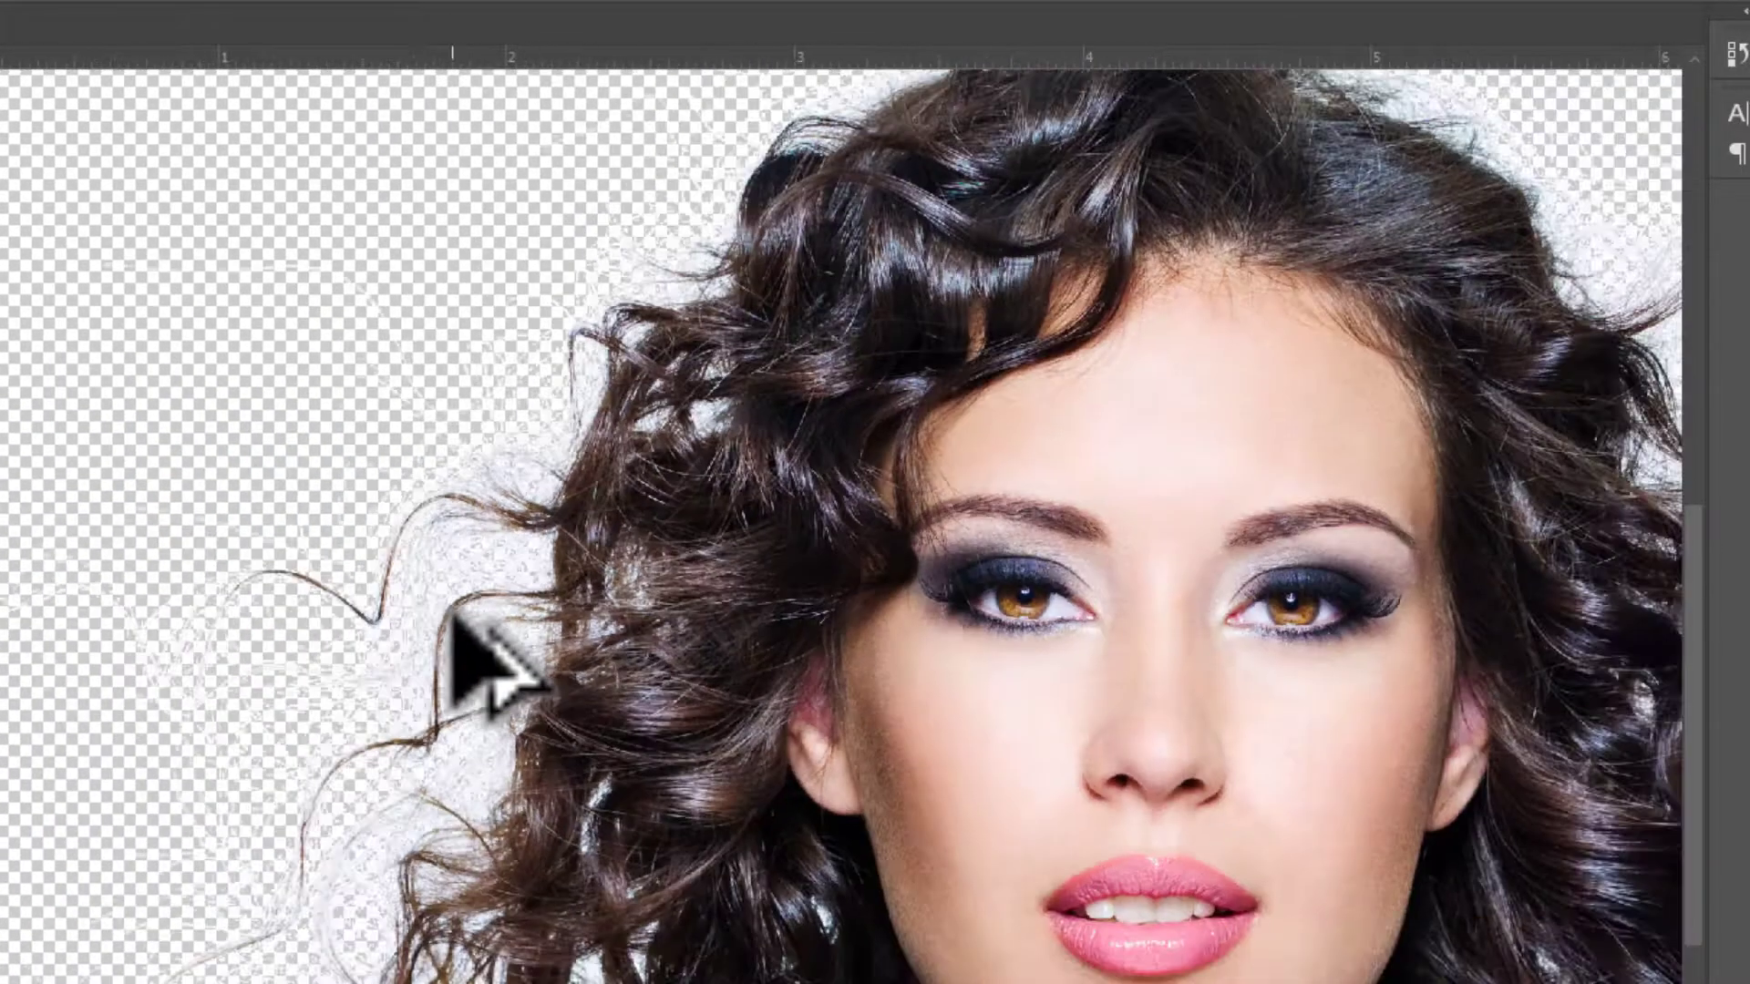
pyautogui.scroll(-1, 448, 610)
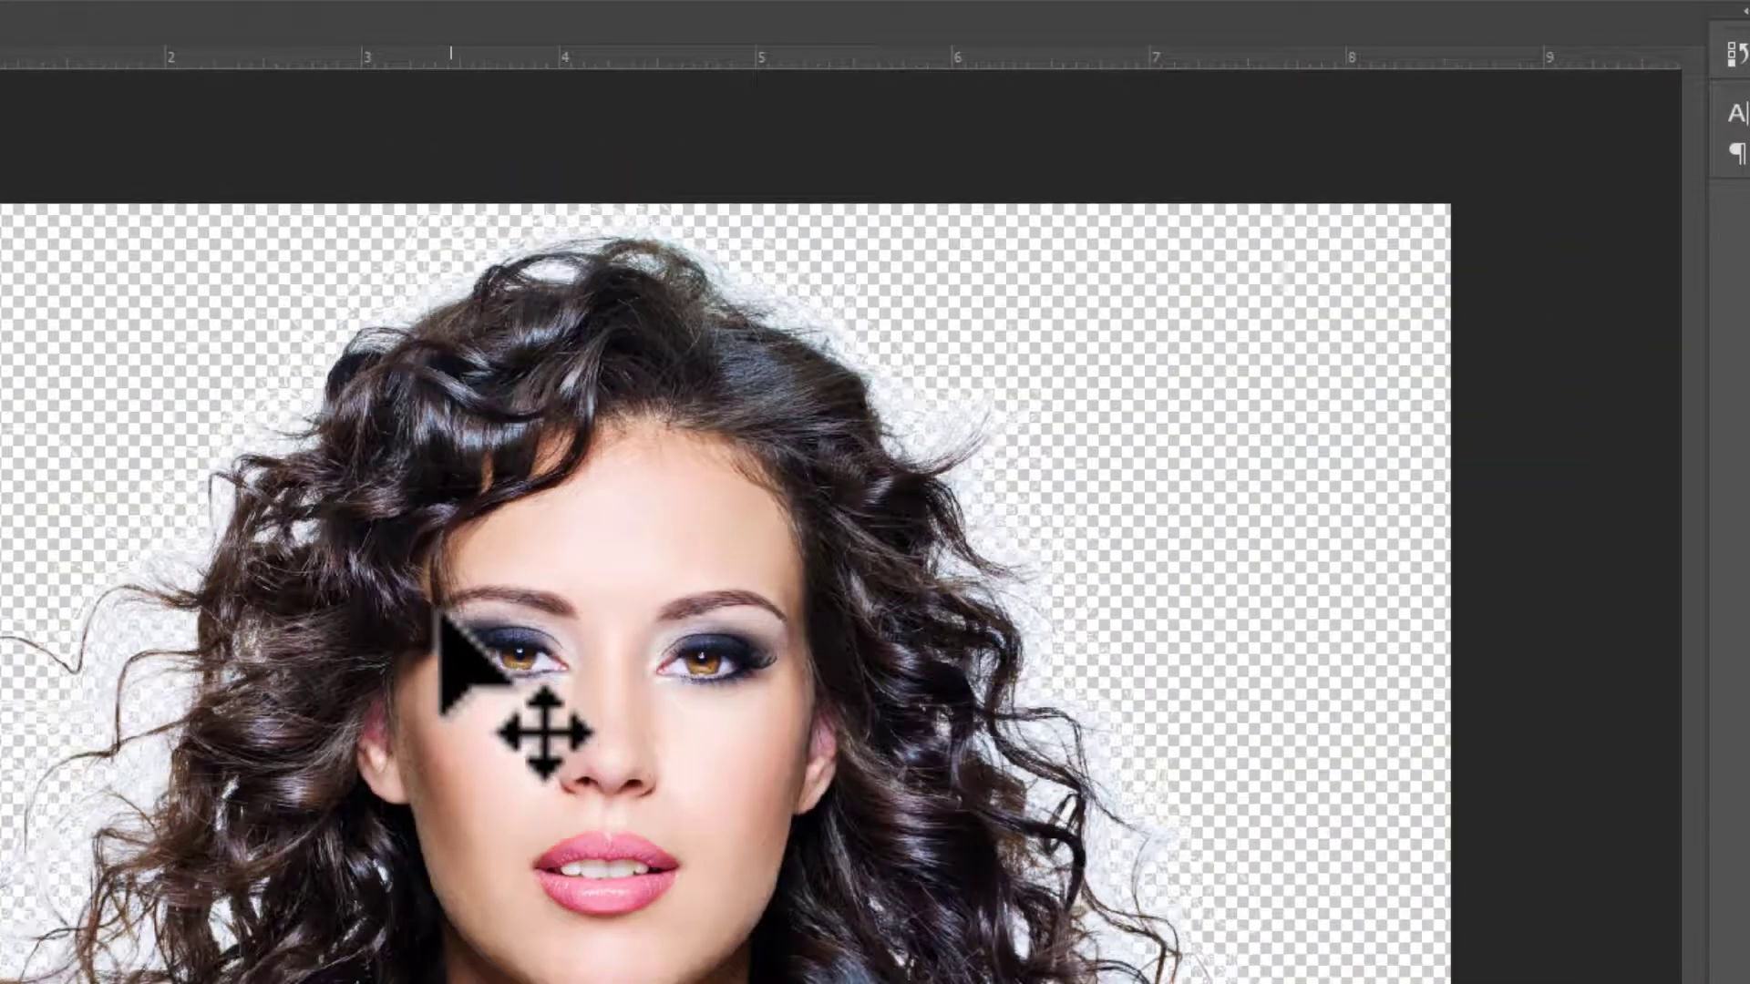
pyautogui.scroll(2, 196, 665)
pyautogui.scroll(-2, 371, 578)
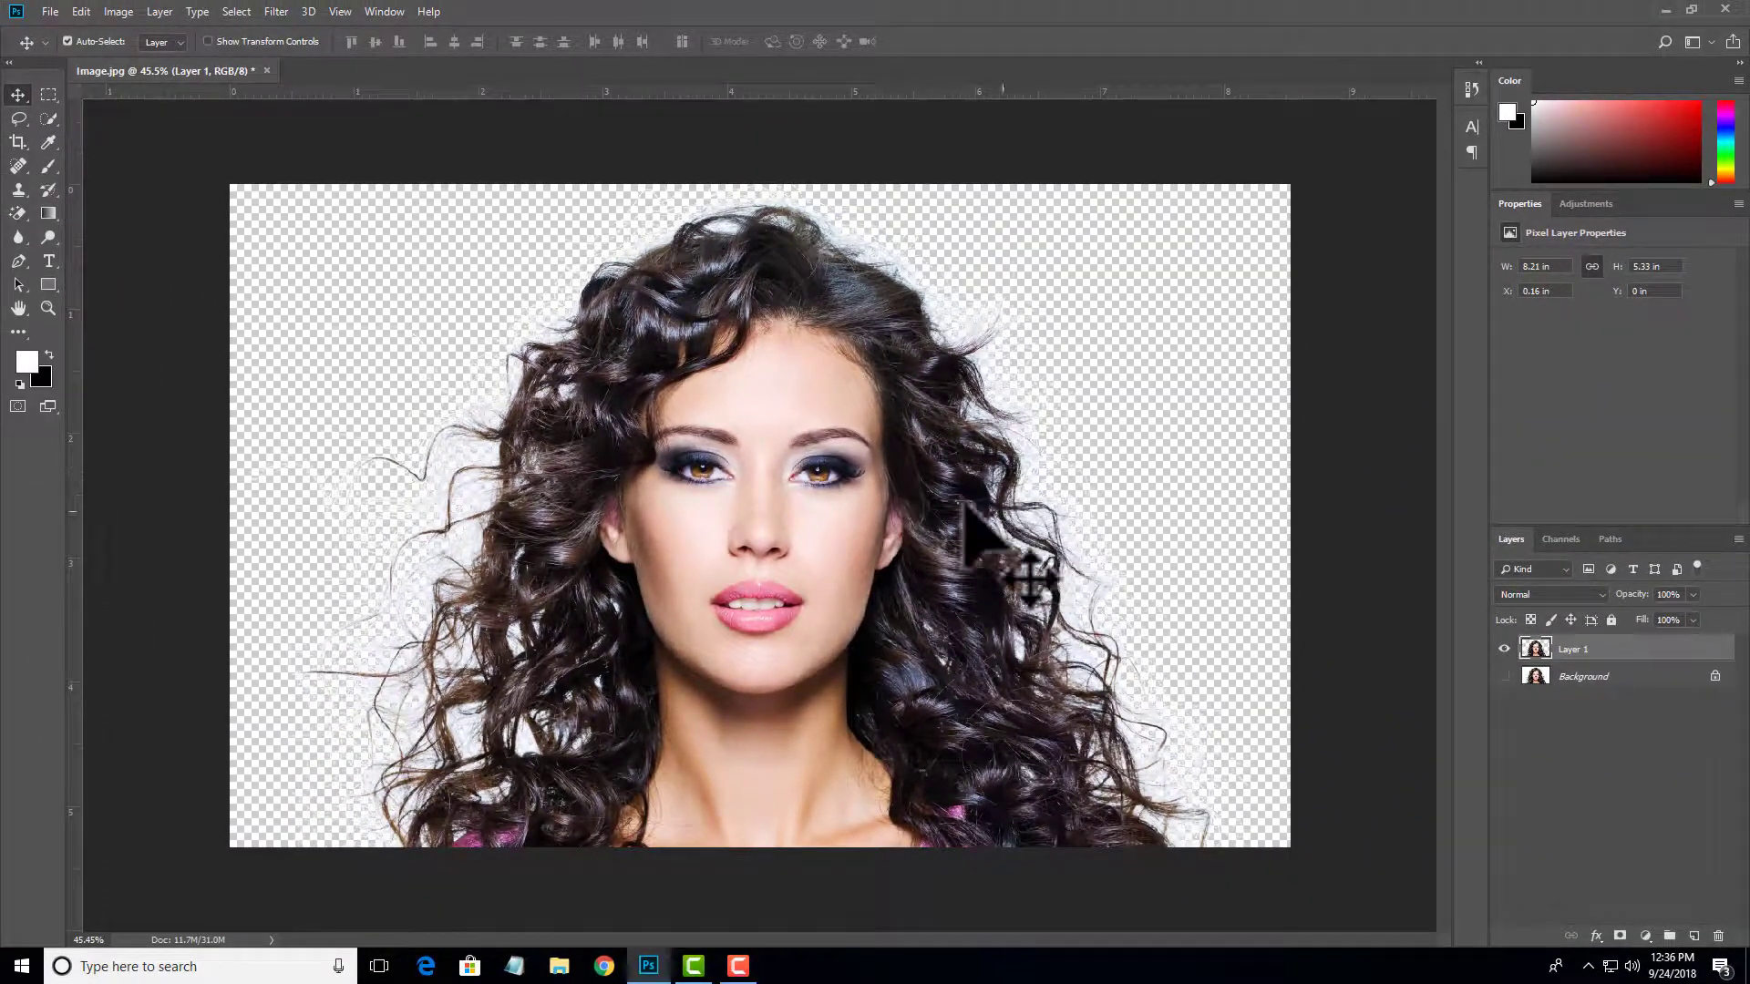
# Step: Delete the hidden Background layer and toggle the visibility of Layer 1 off and on
pyautogui.click(1590, 679)
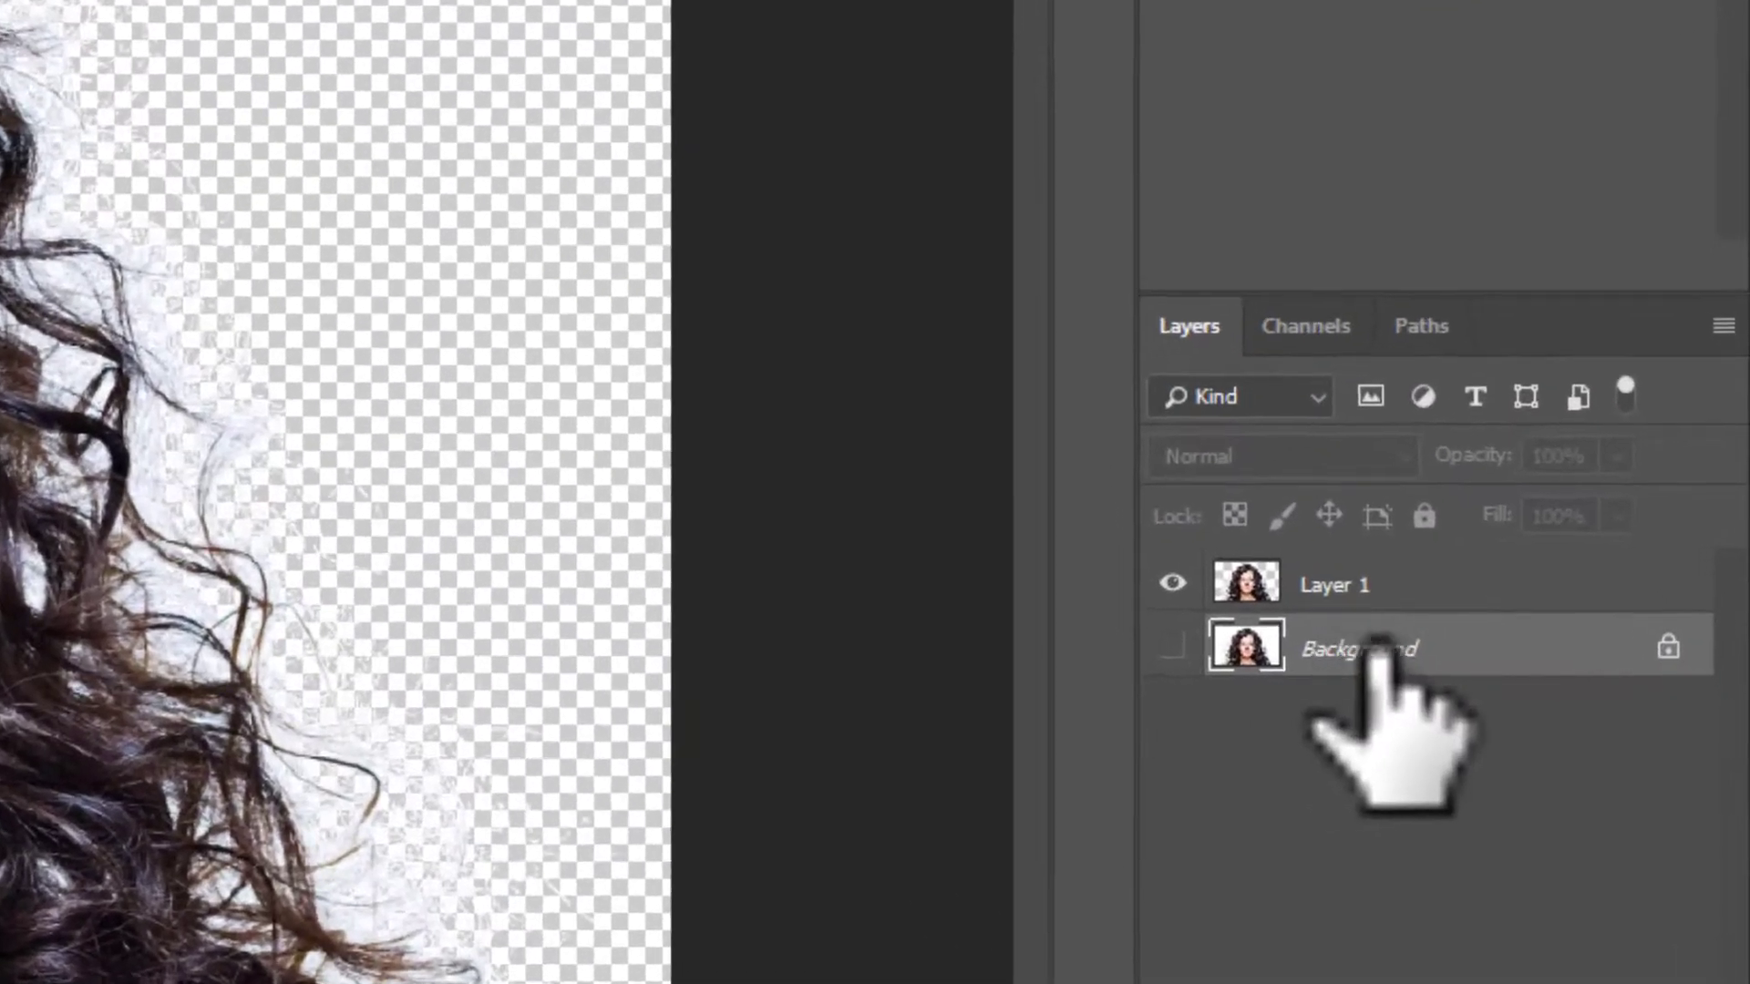
pyautogui.press('Delete')
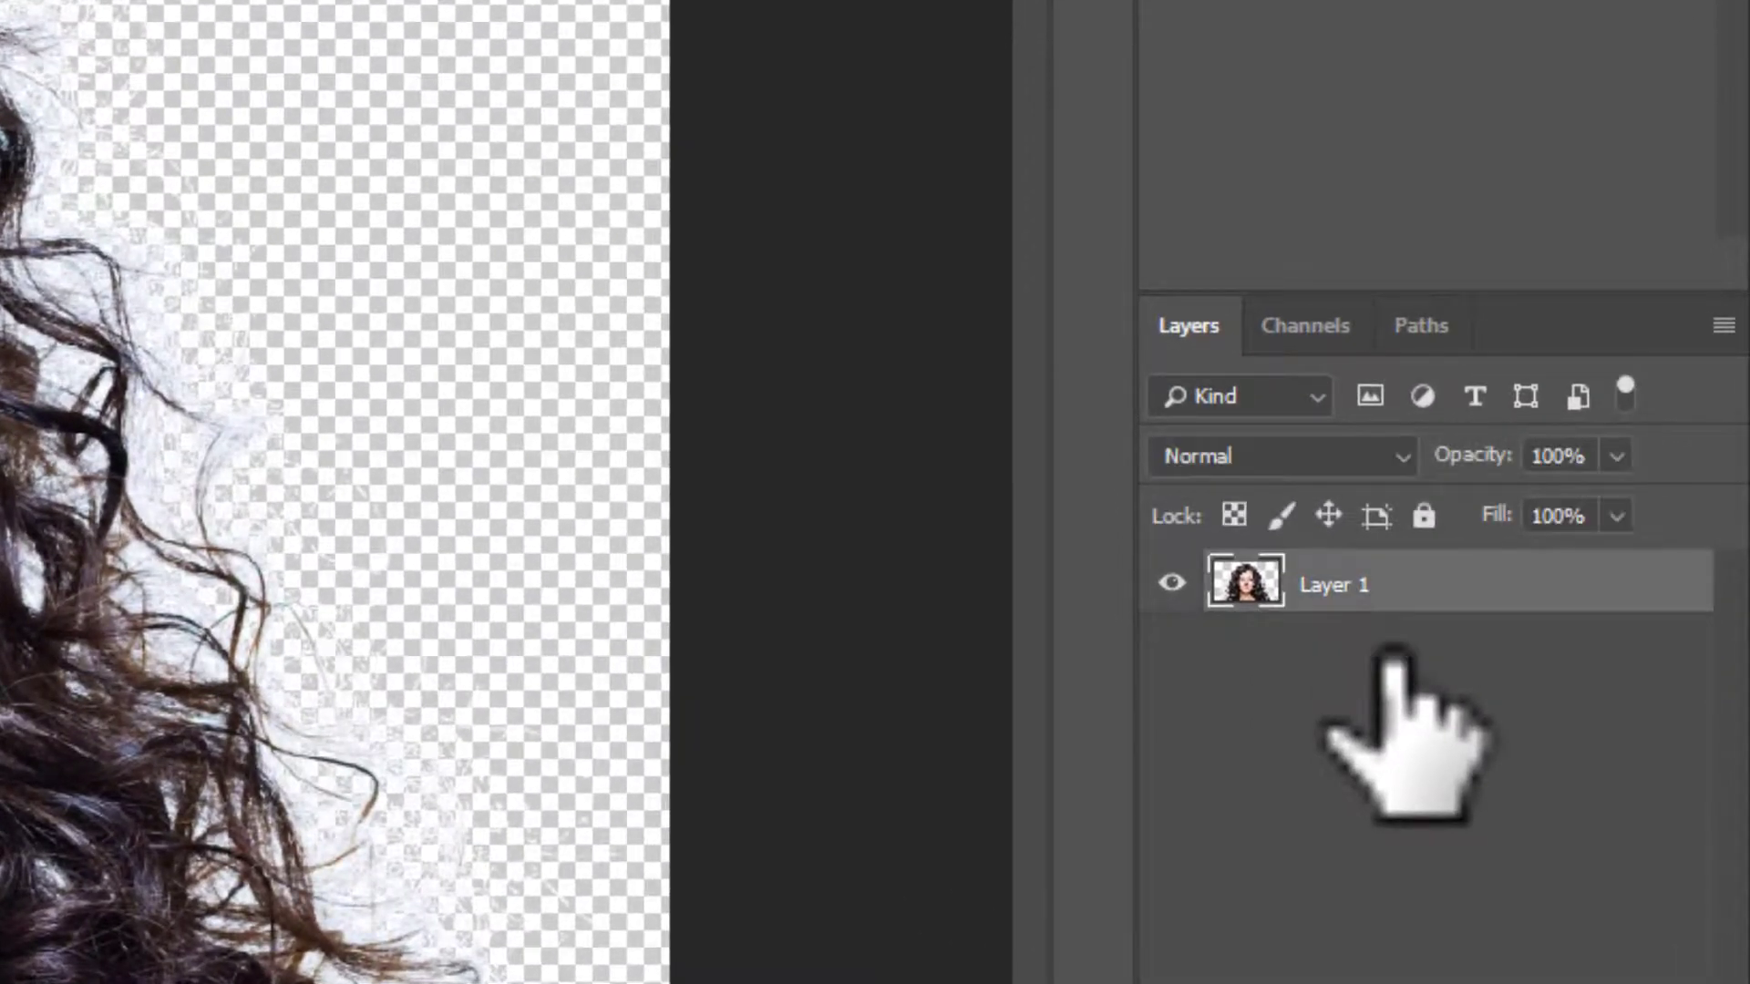
pyautogui.click(1172, 583)
pyautogui.click(1172, 584)
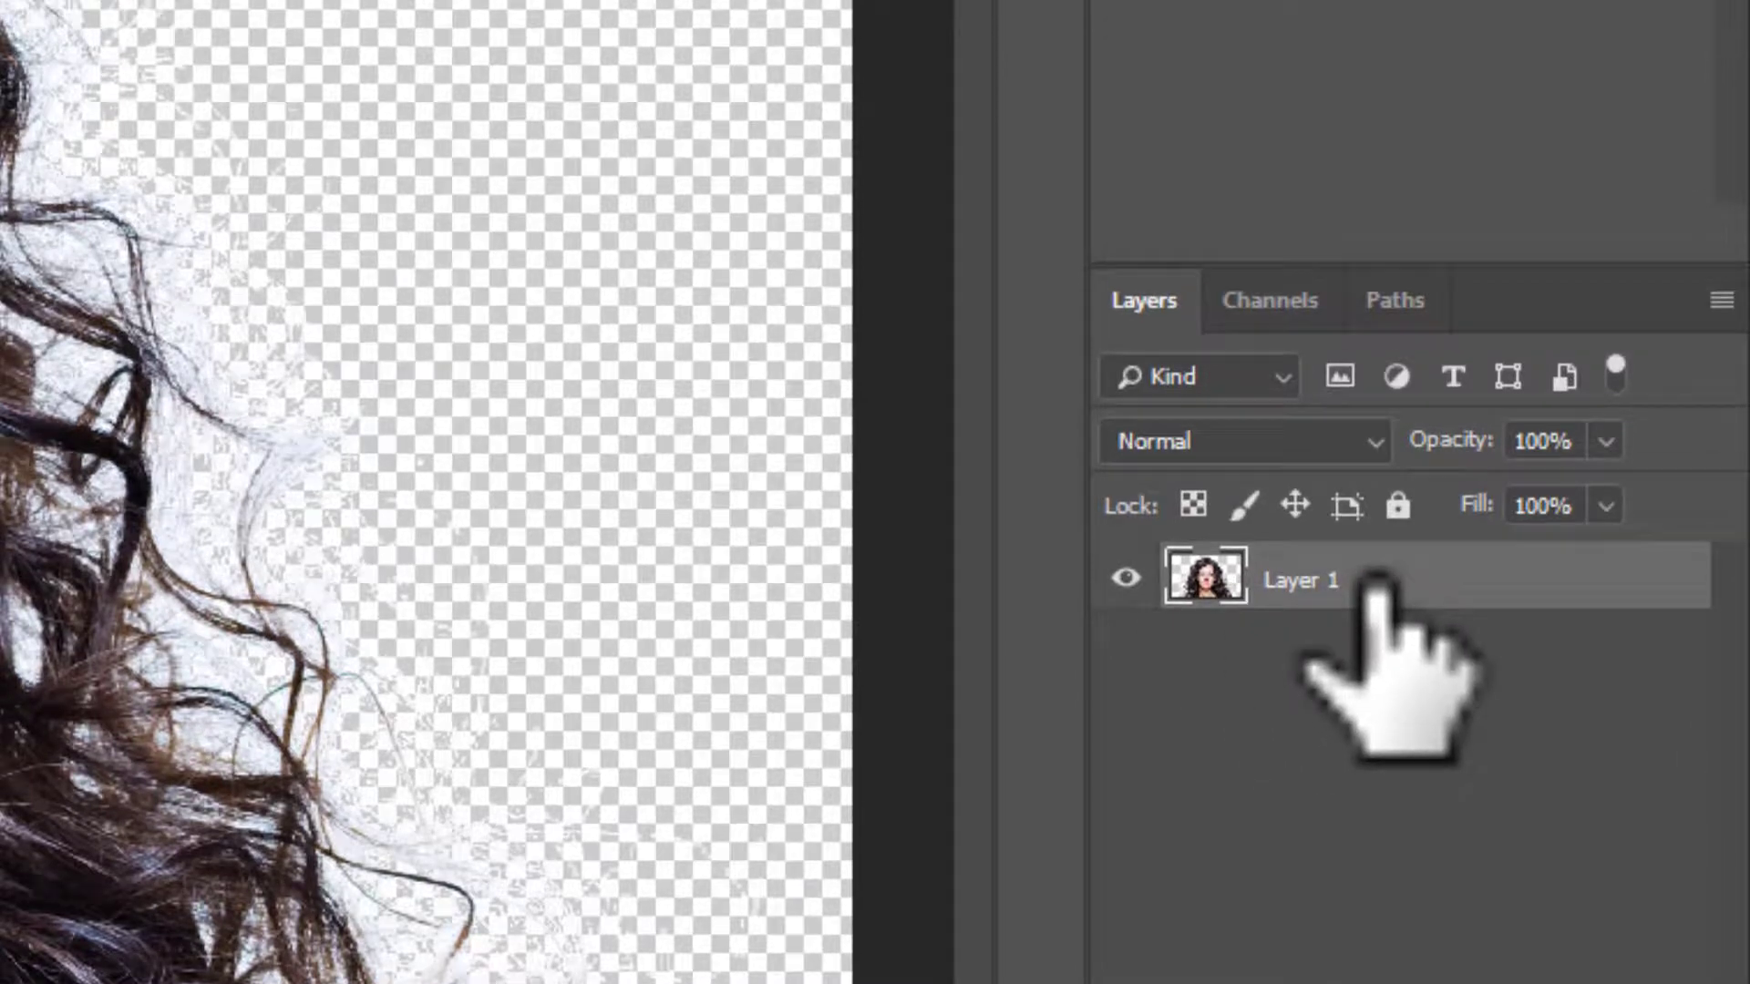
# Step: Open the Blending Options of Layer 1 and move the Layer Style dialog clear of the face
pyautogui.rightClick(1372, 579)
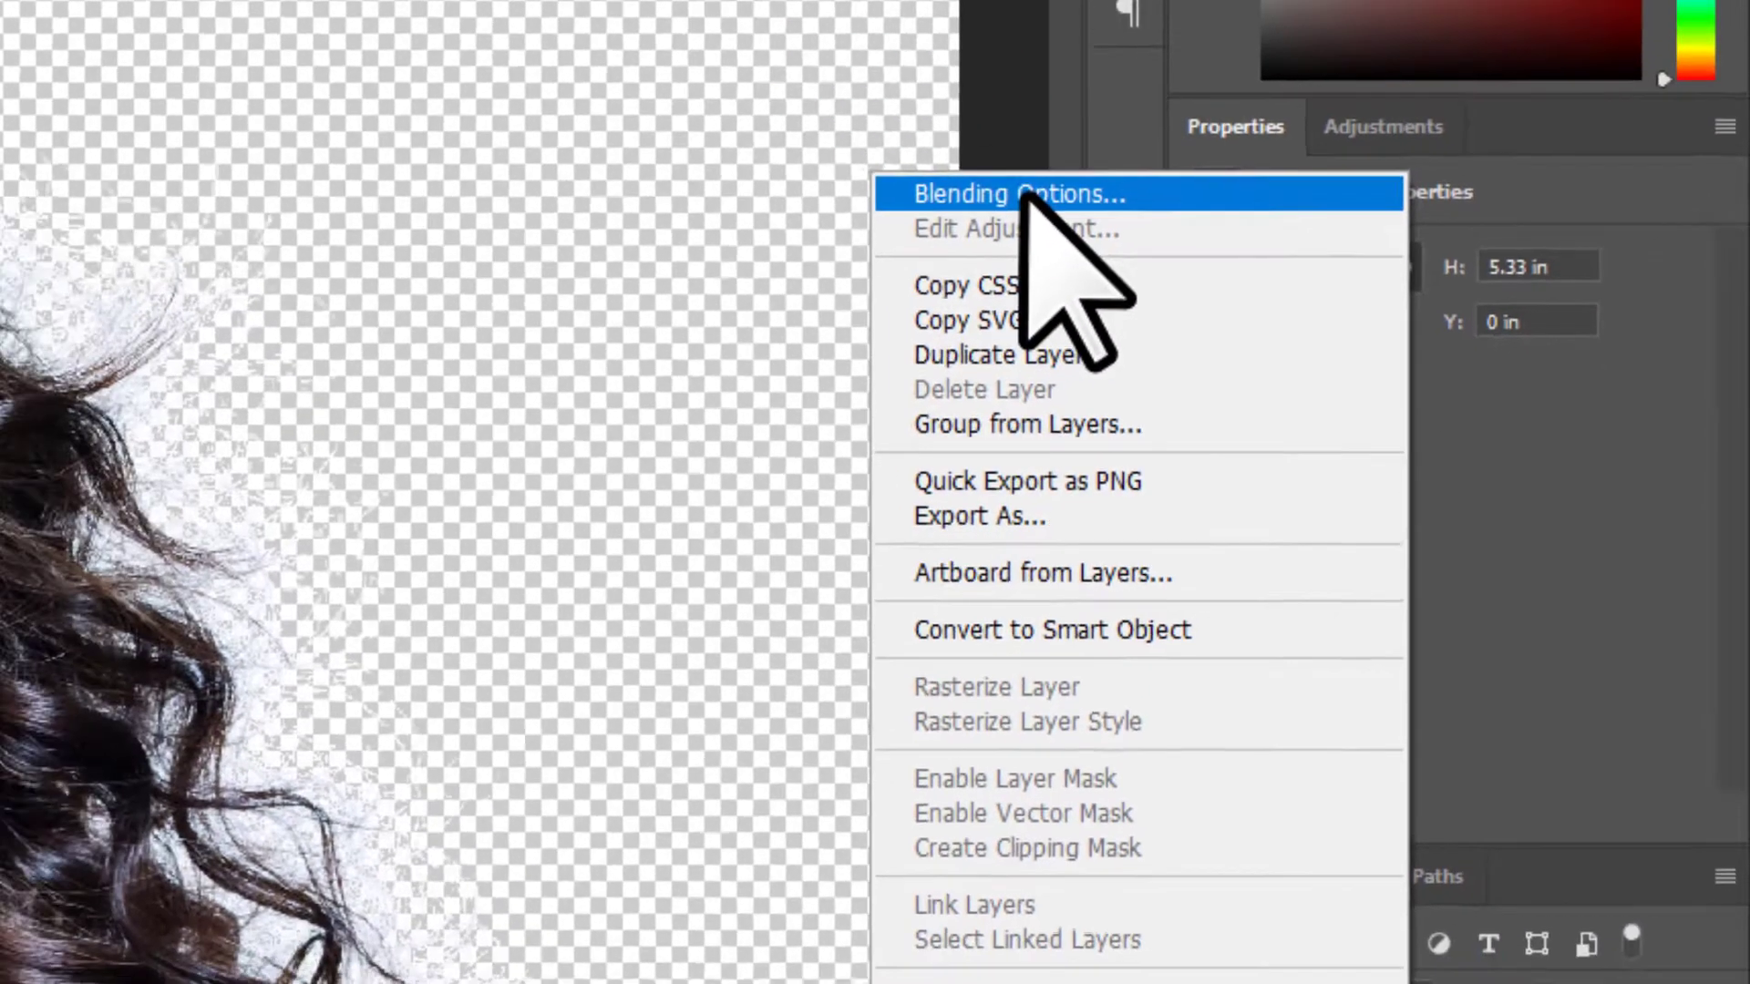
pyautogui.click(938, 153)
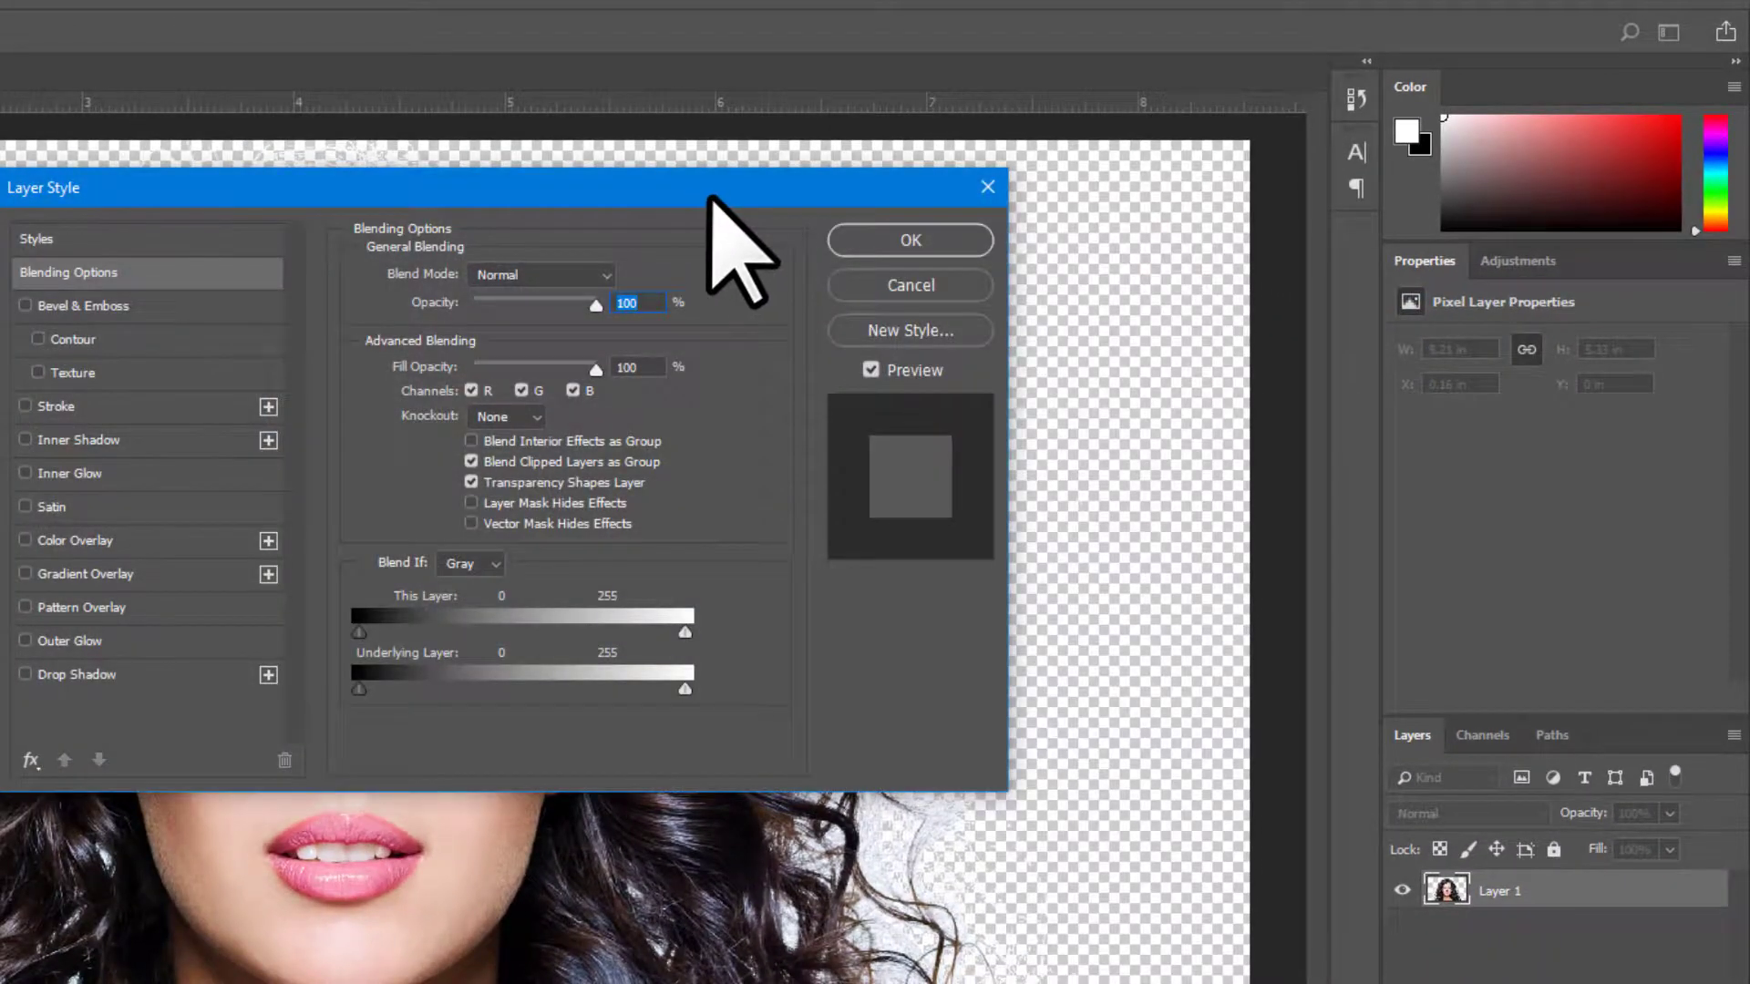
pyautogui.moveTo(711, 198); pyautogui.dragTo(1433, 140)
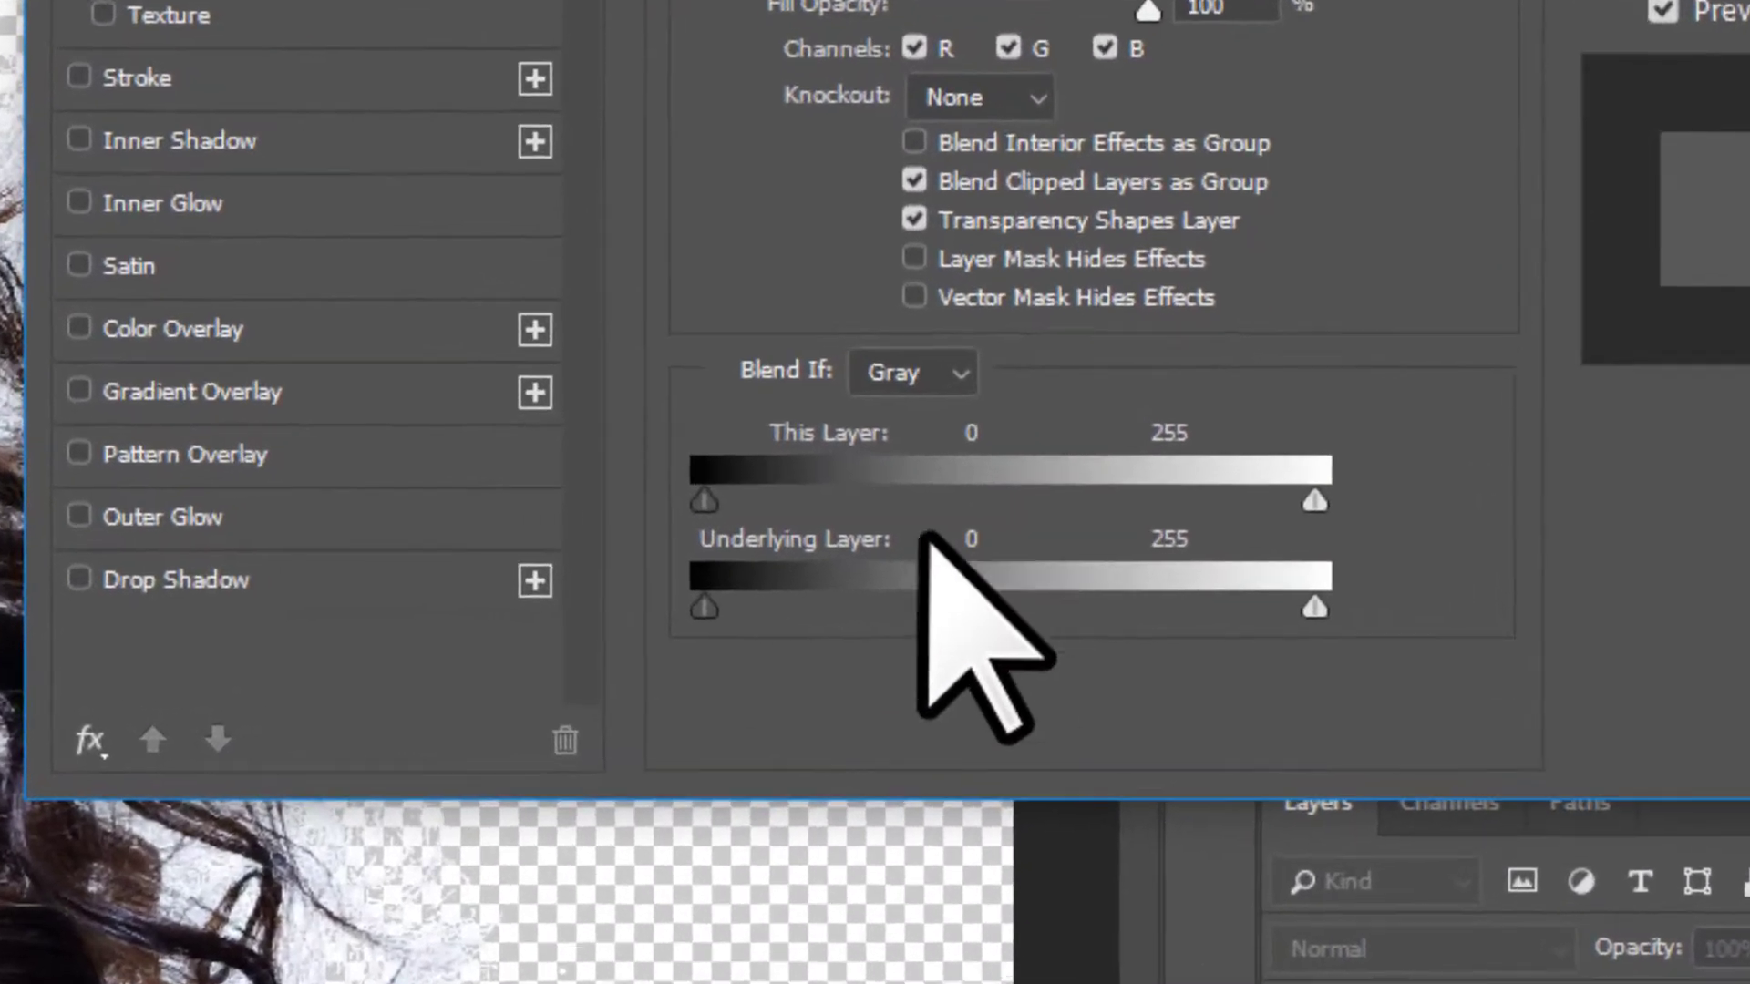
# Step: Try the Red and Green channels for Blend If and return the setting to Gray
pyautogui.click(927, 370)
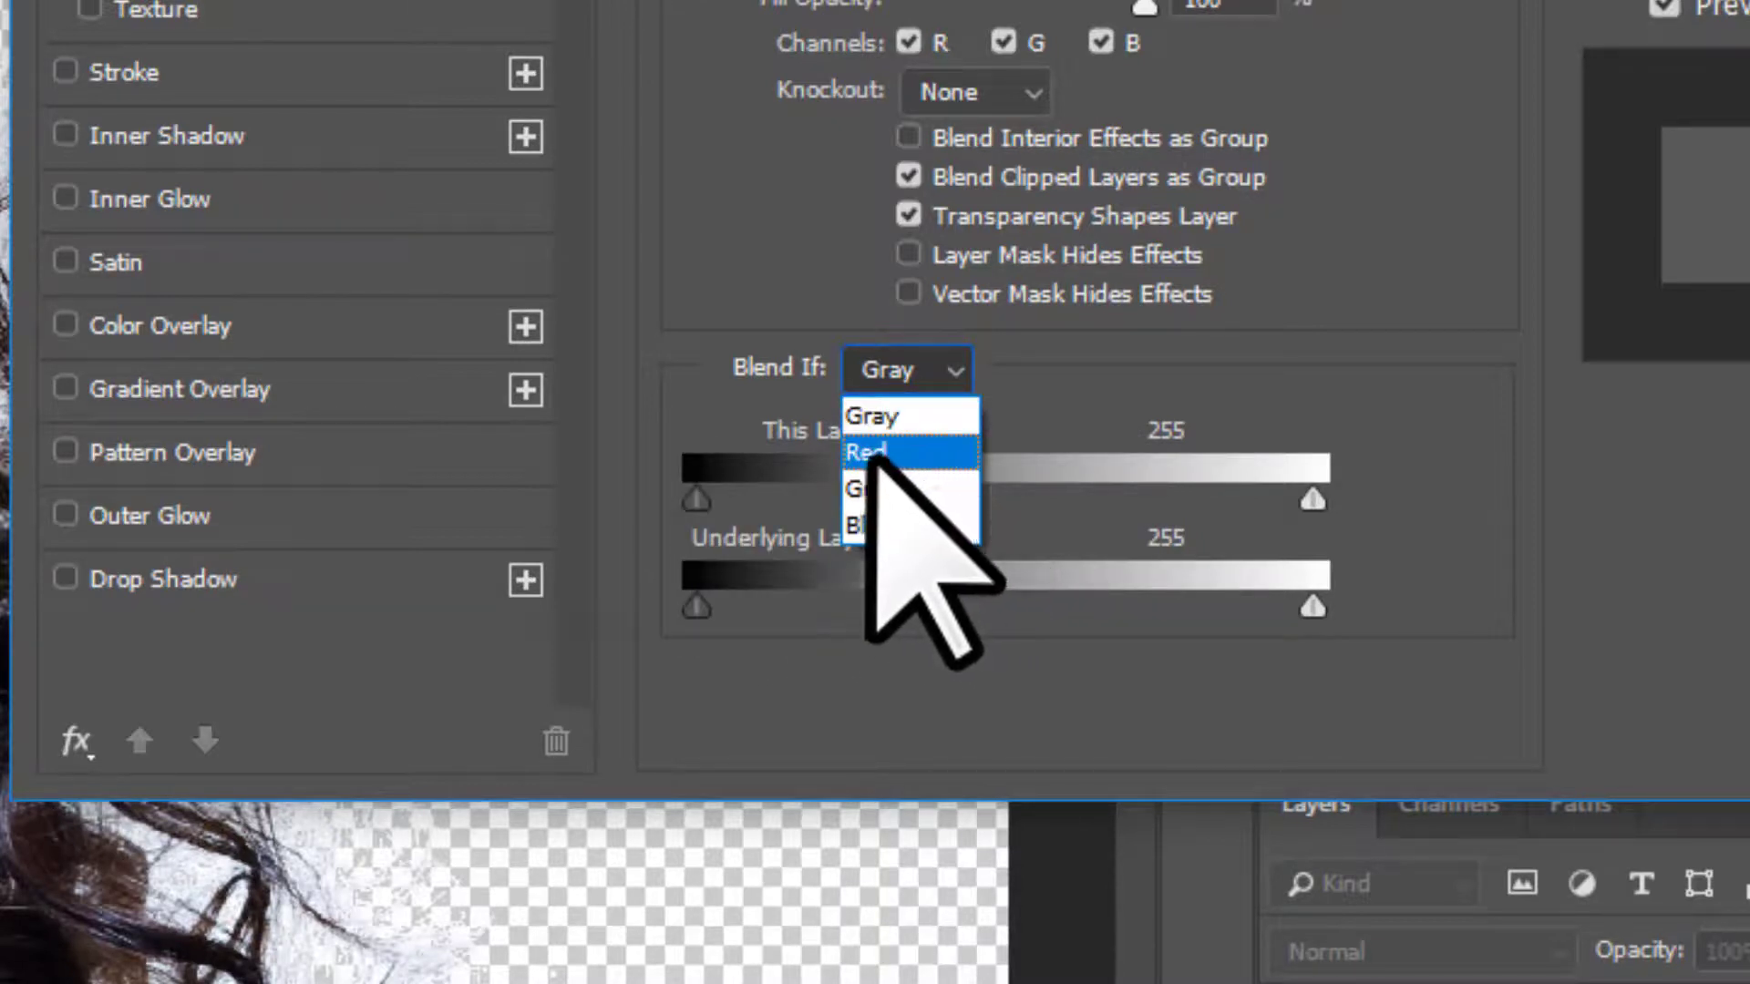
pyautogui.click(902, 453)
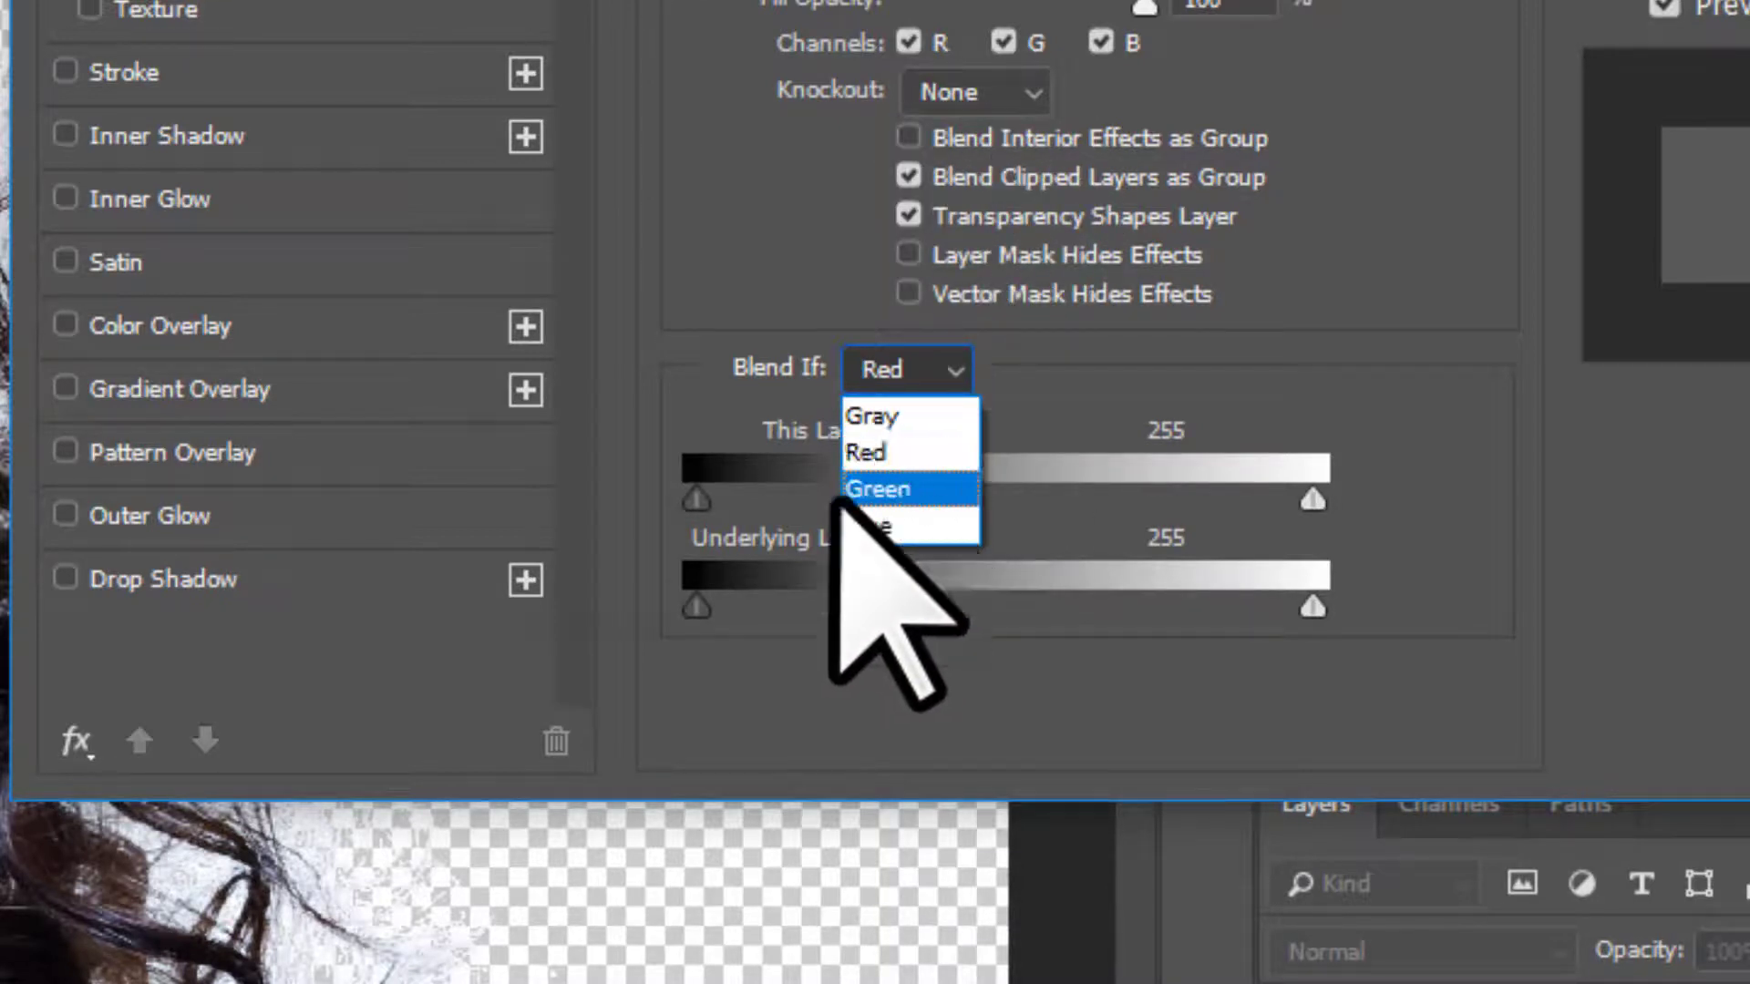
pyautogui.click(877, 492)
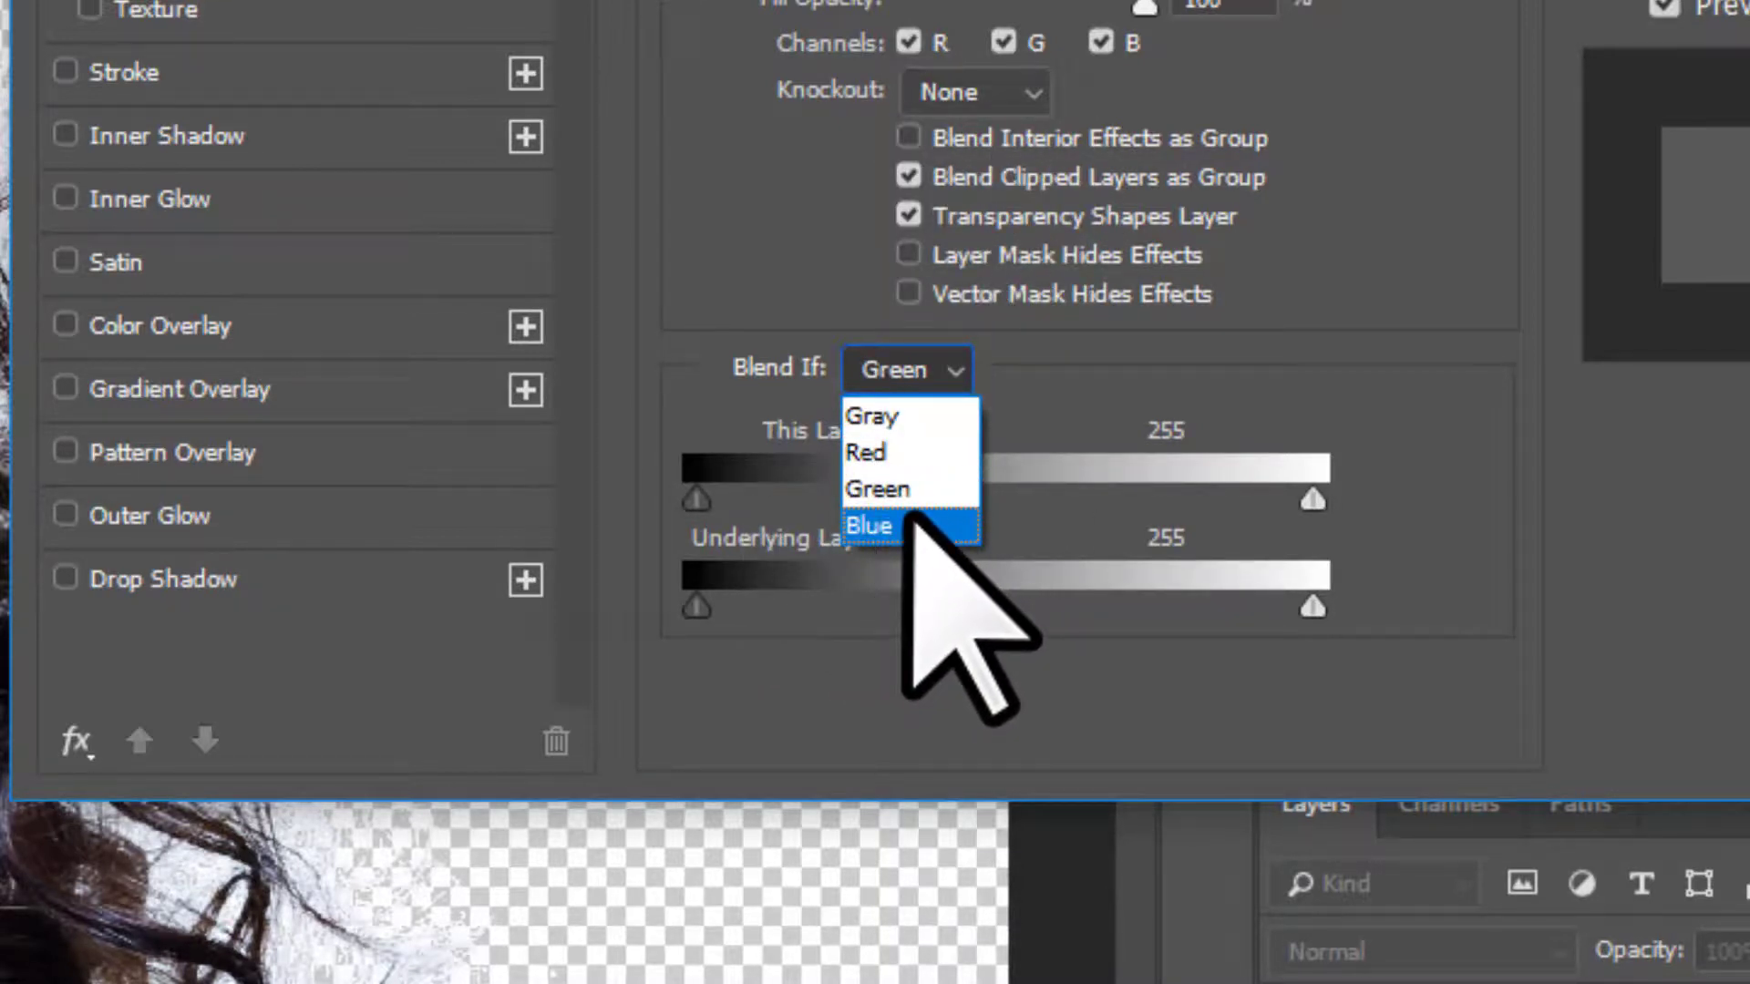
pyautogui.click(1366, 296)
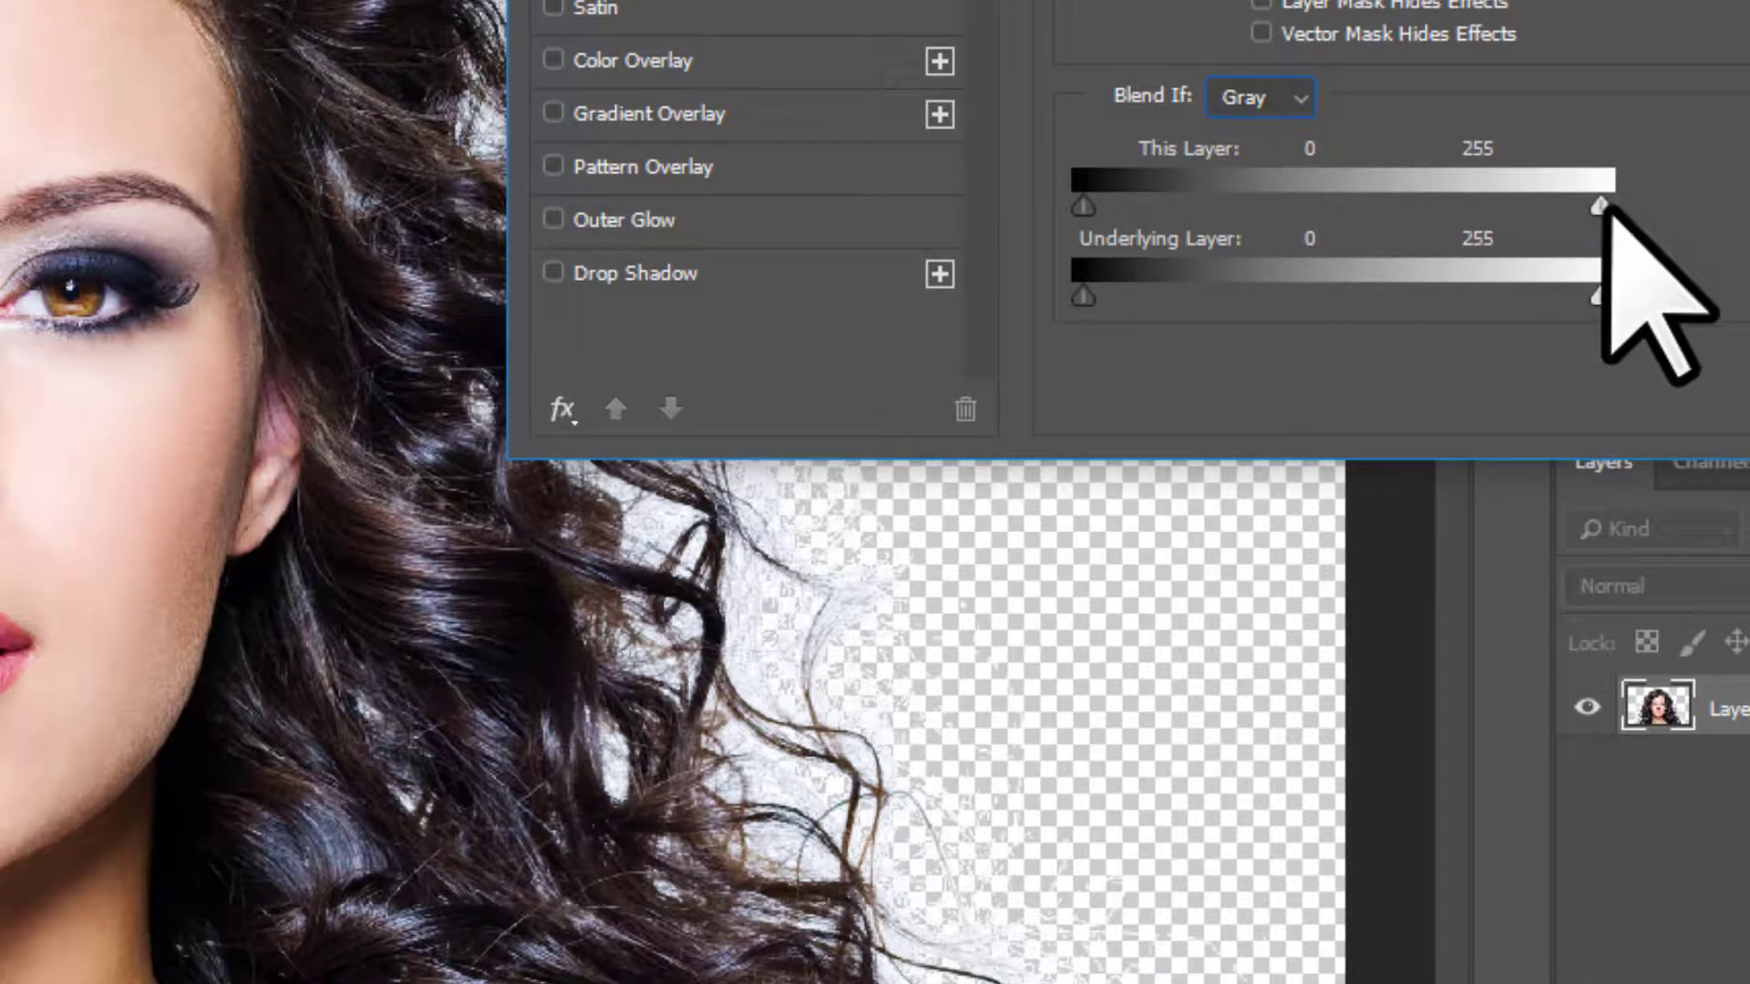
# Step: Set the white Blend If slider for This Layer to a split of 217 / 240 and apply the layer style
pyautogui.moveTo(1588, 204); pyautogui.dragTo(1572, 204)
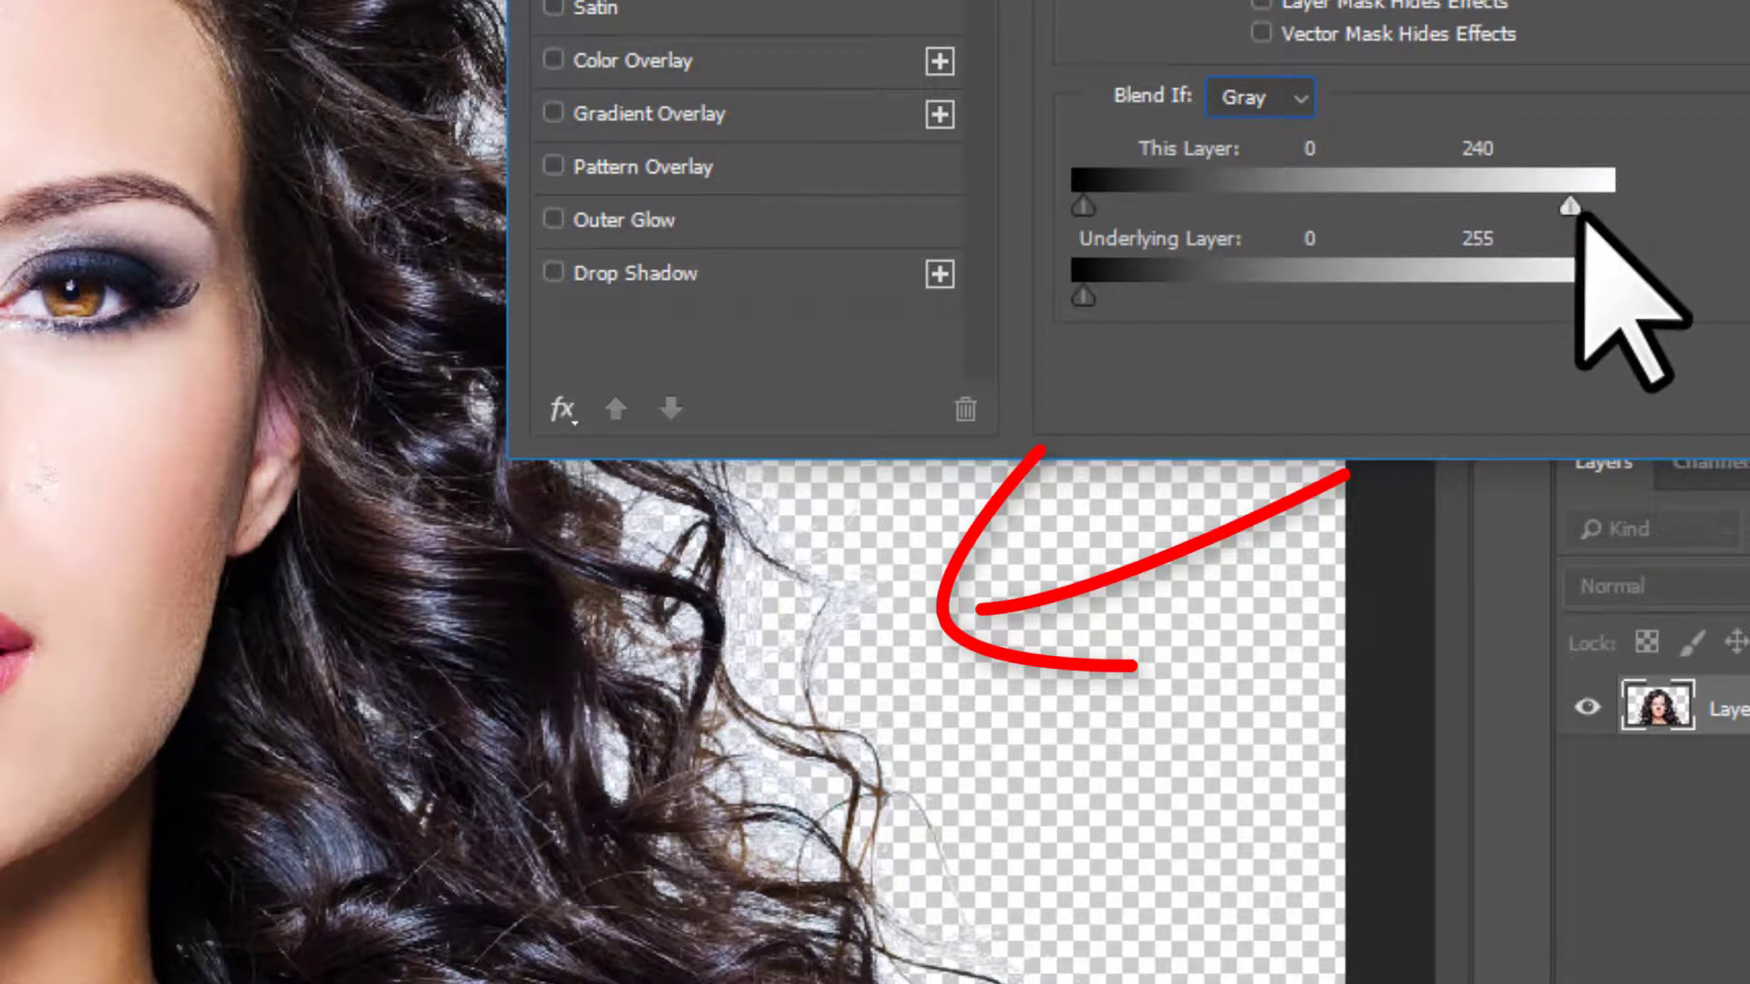
pyautogui.press('alt')
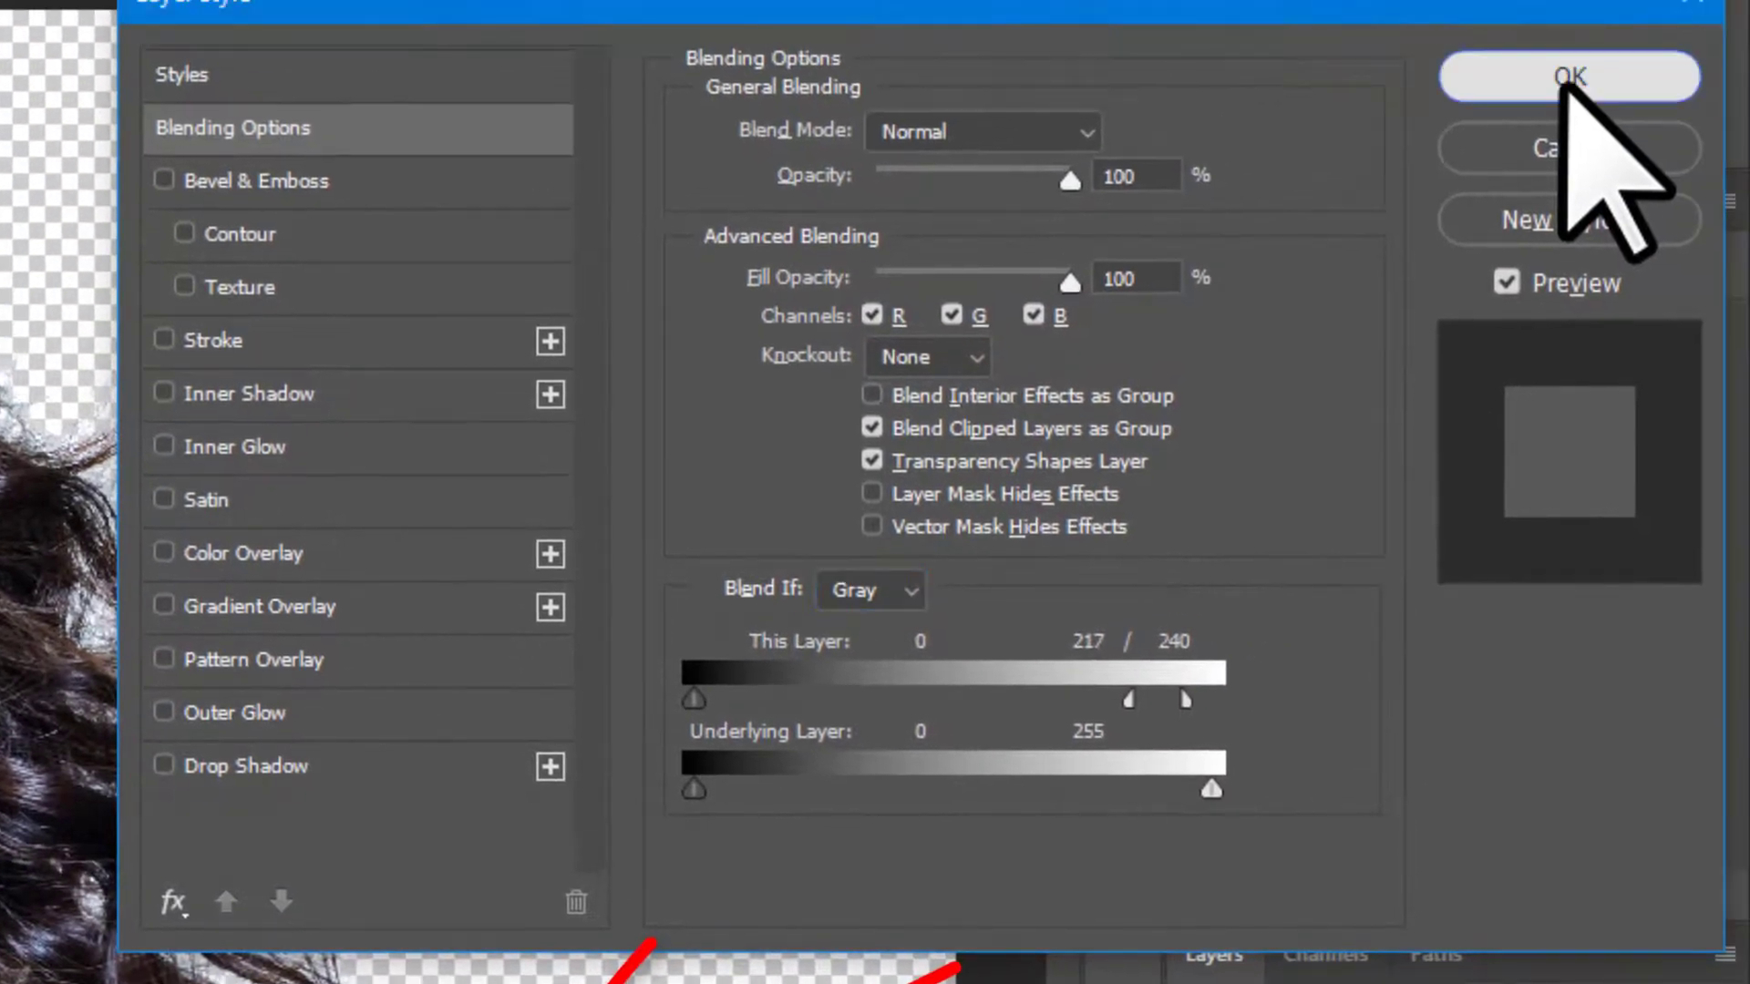
pyautogui.click(1555, 86)
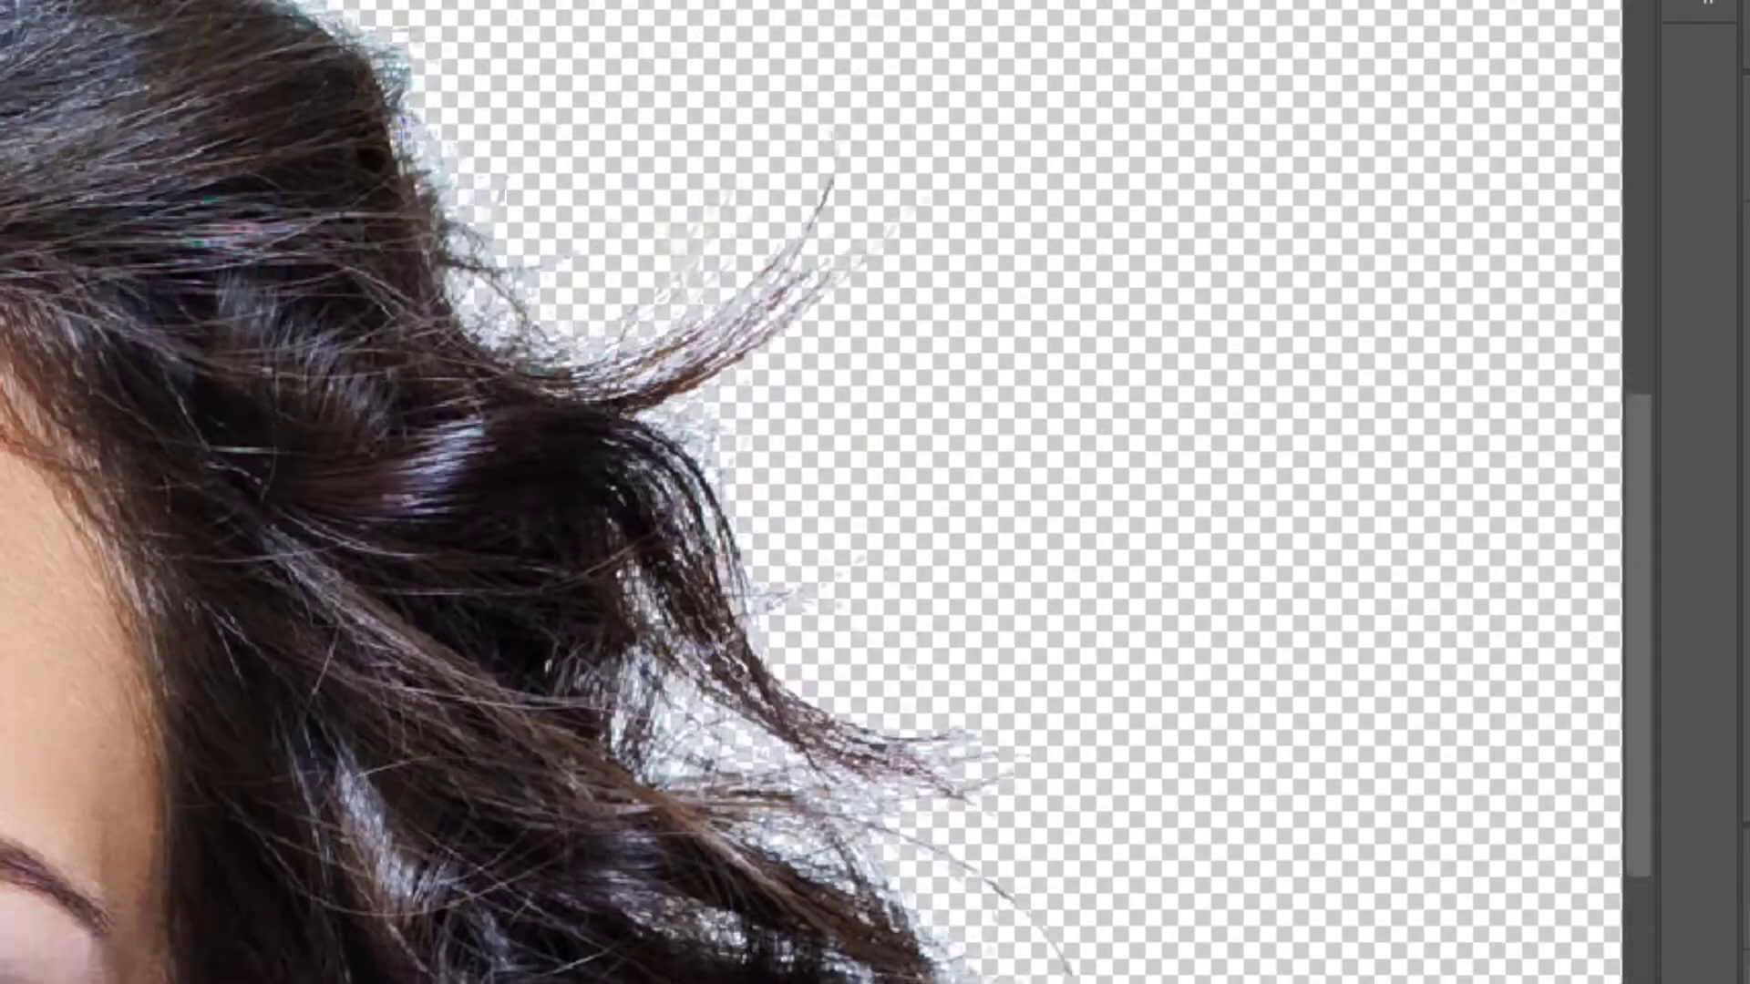
# Step: Check the hair edges of the cutout and convert Layer 1 to a smart object
pyautogui.moveTo(137, 438); pyautogui.dragTo(1171, 982)
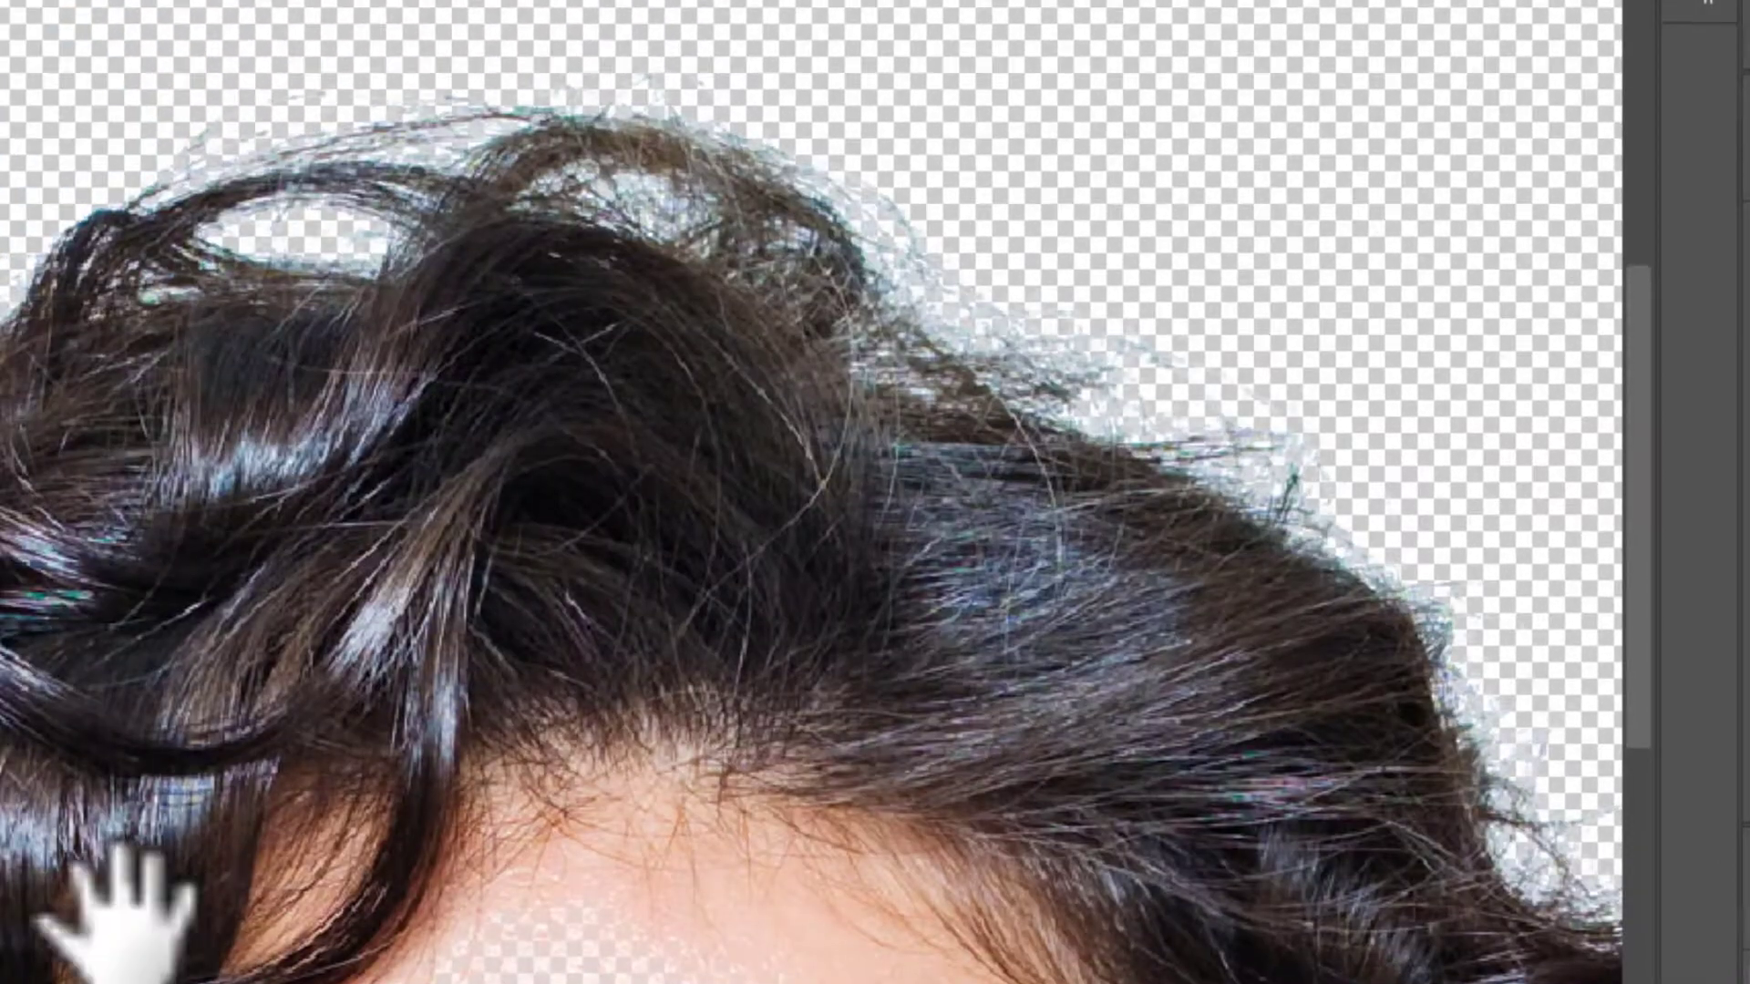
pyautogui.moveTo(123, 915); pyautogui.dragTo(362, 640)
pyautogui.moveTo(55, 757); pyautogui.dragTo(173, 620)
pyautogui.scroll(-5, 137, 688)
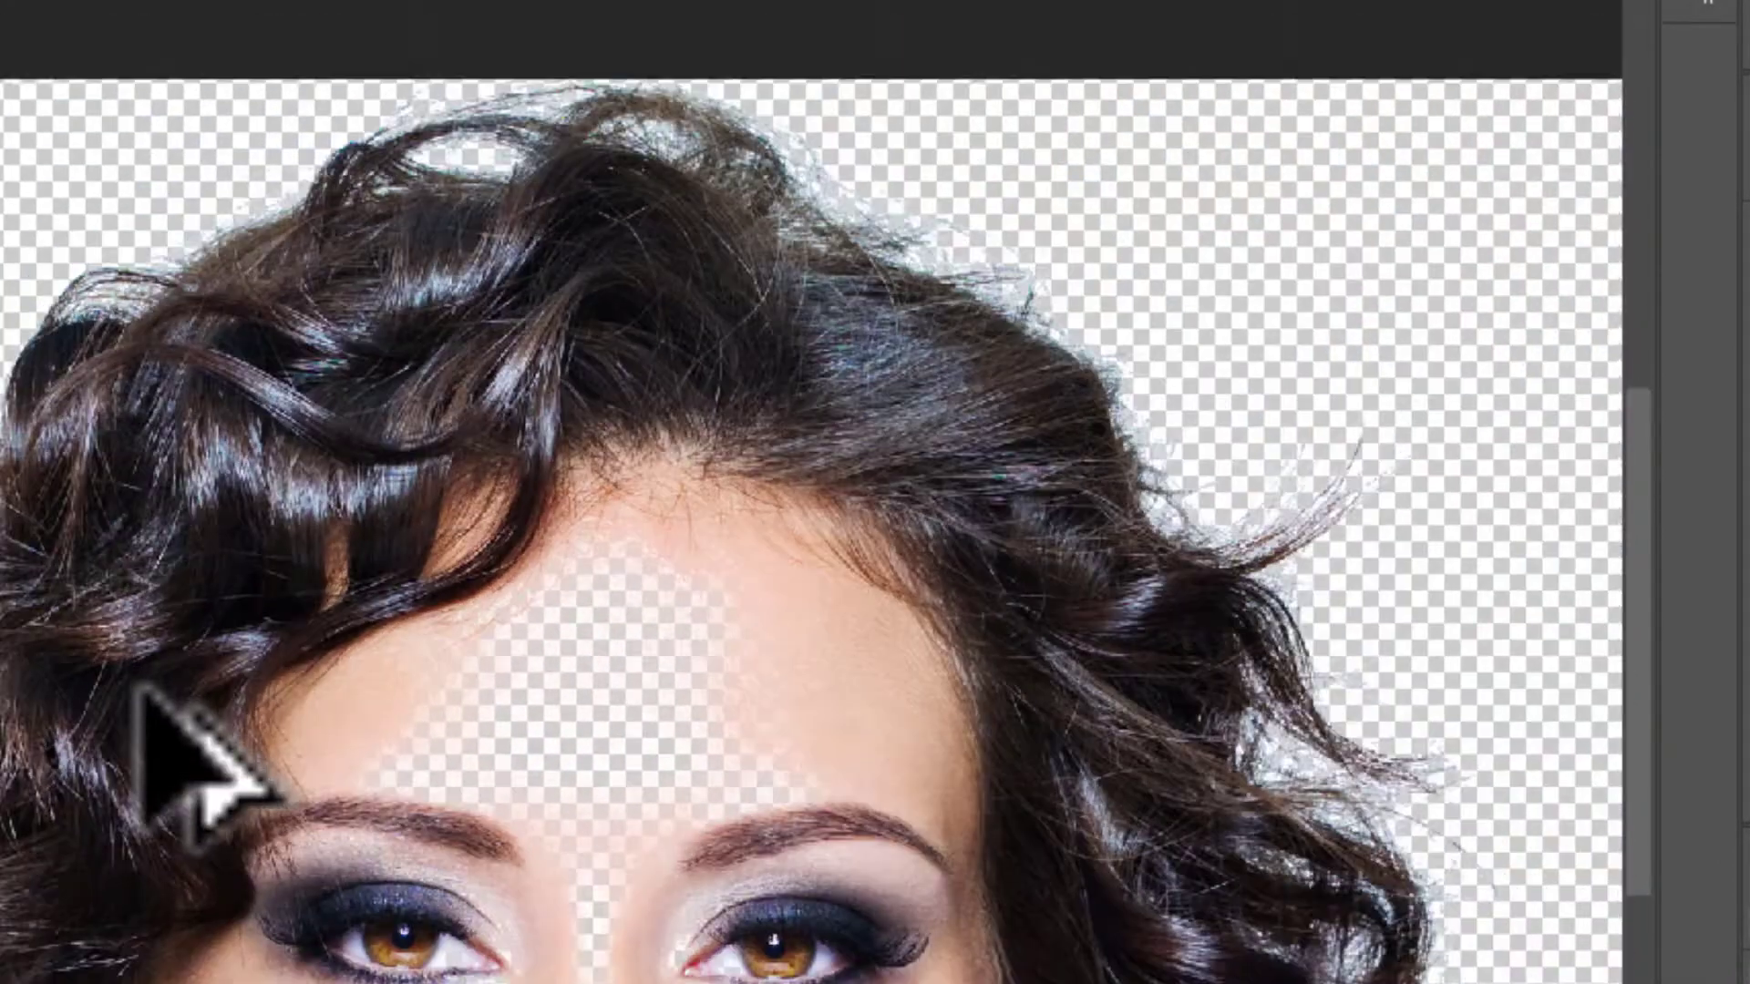
pyautogui.moveTo(588, 793); pyautogui.dragTo(503, 451)
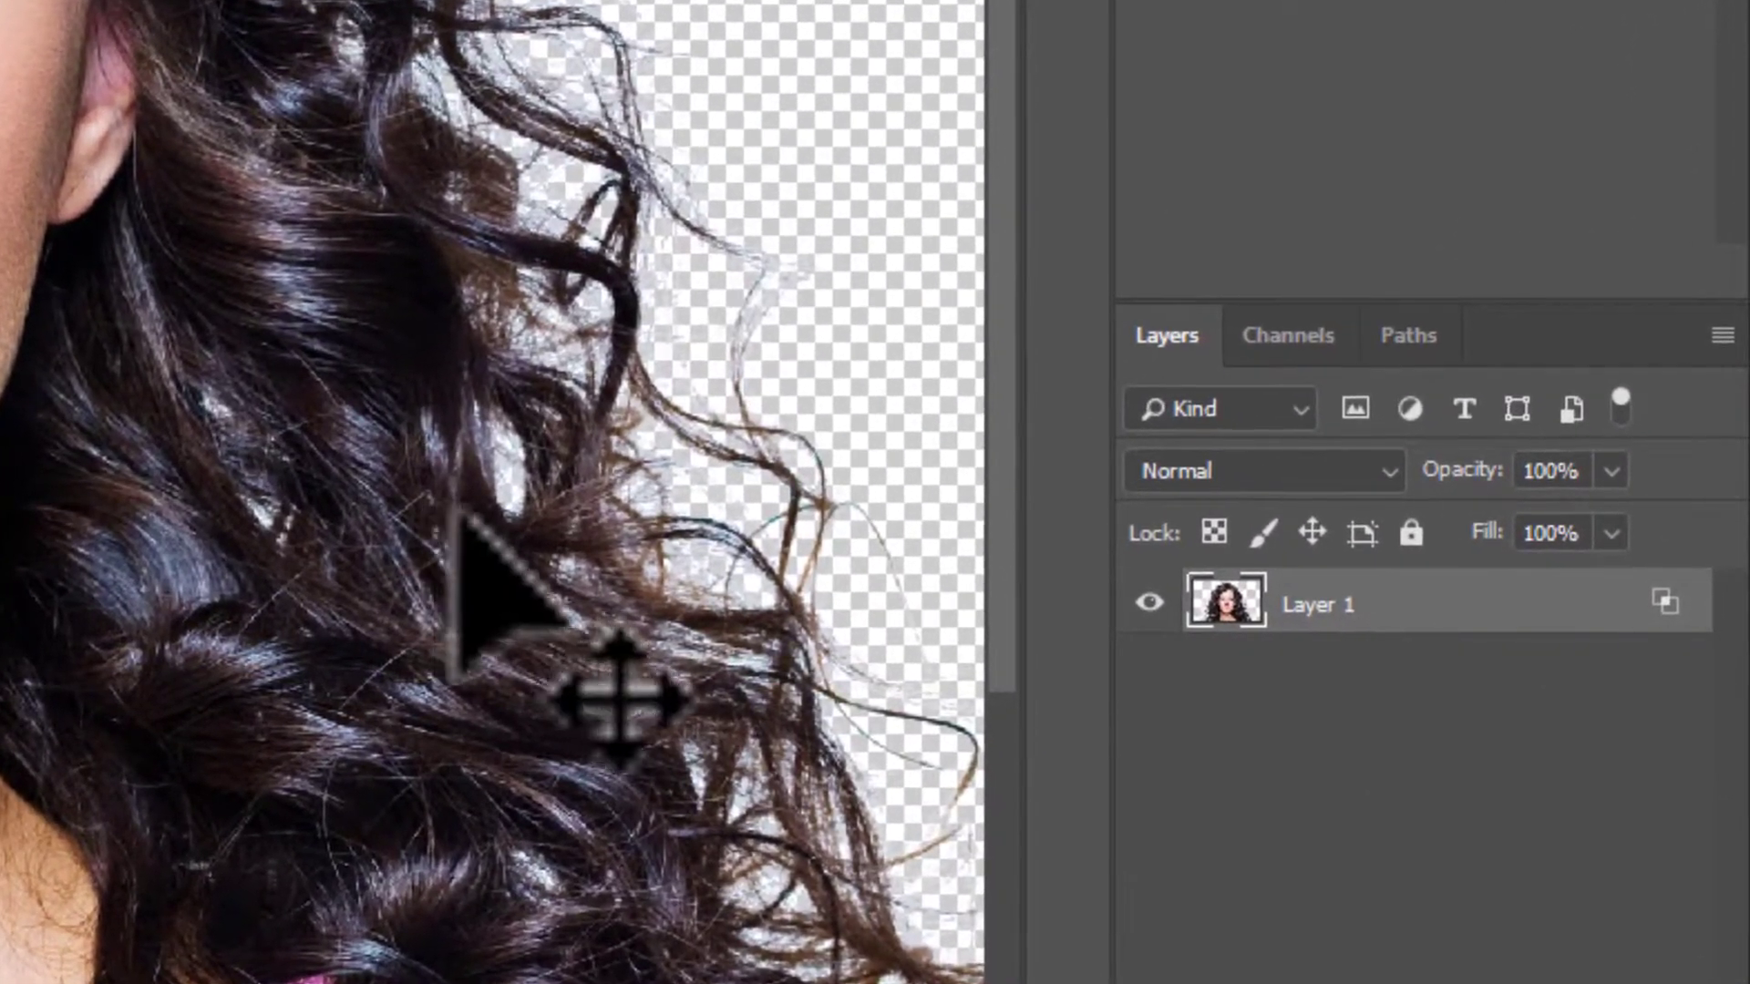
pyautogui.rightClick(1381, 606)
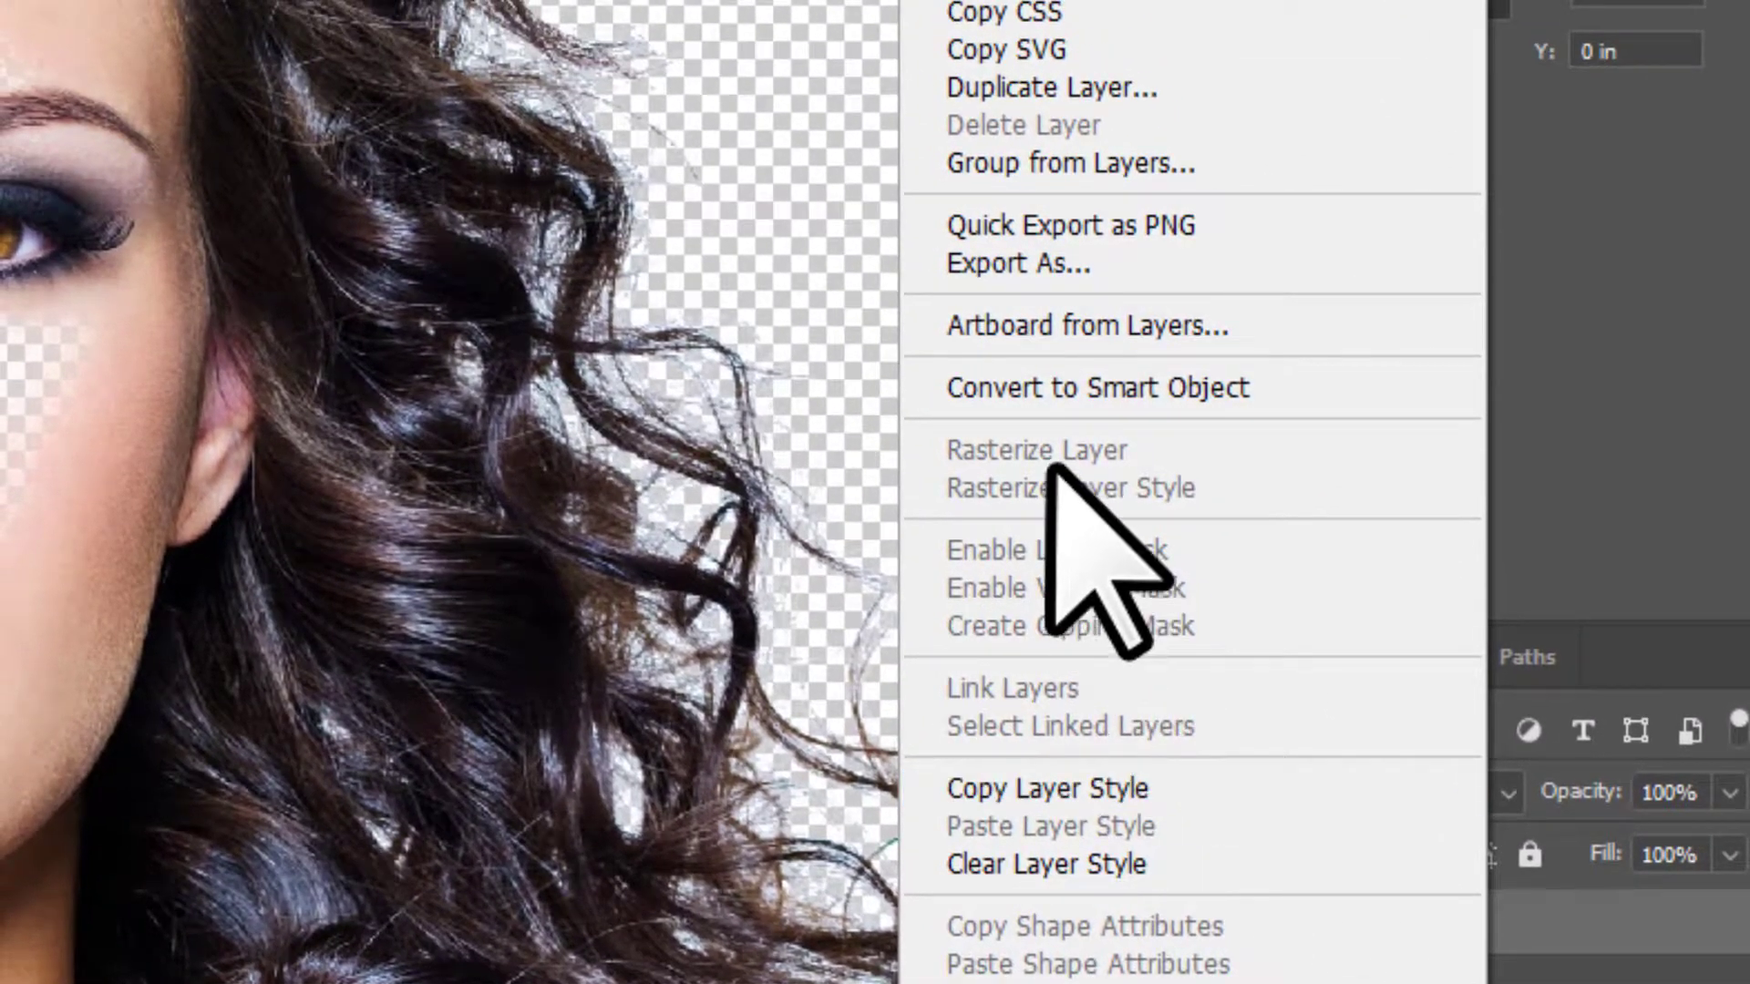
pyautogui.click(1058, 384)
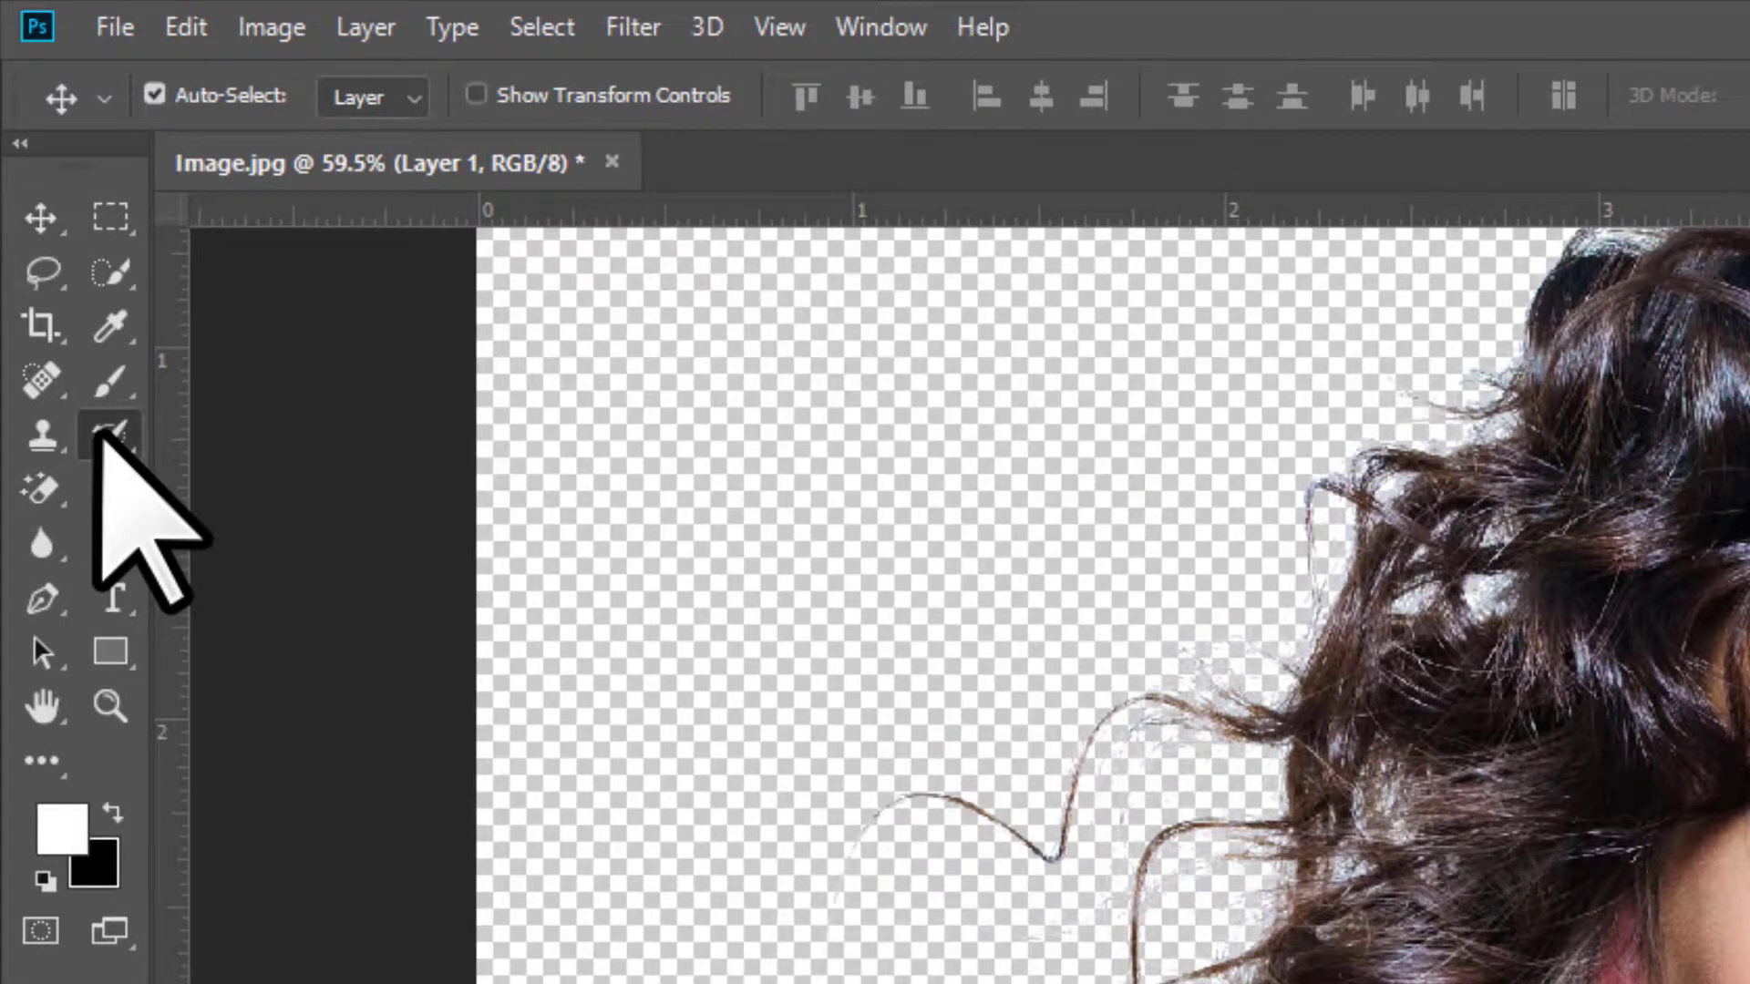
# Step: Activate the History Brush Tool and rasterize the Layer 1 smart object for painting
pyautogui.click(99, 436)
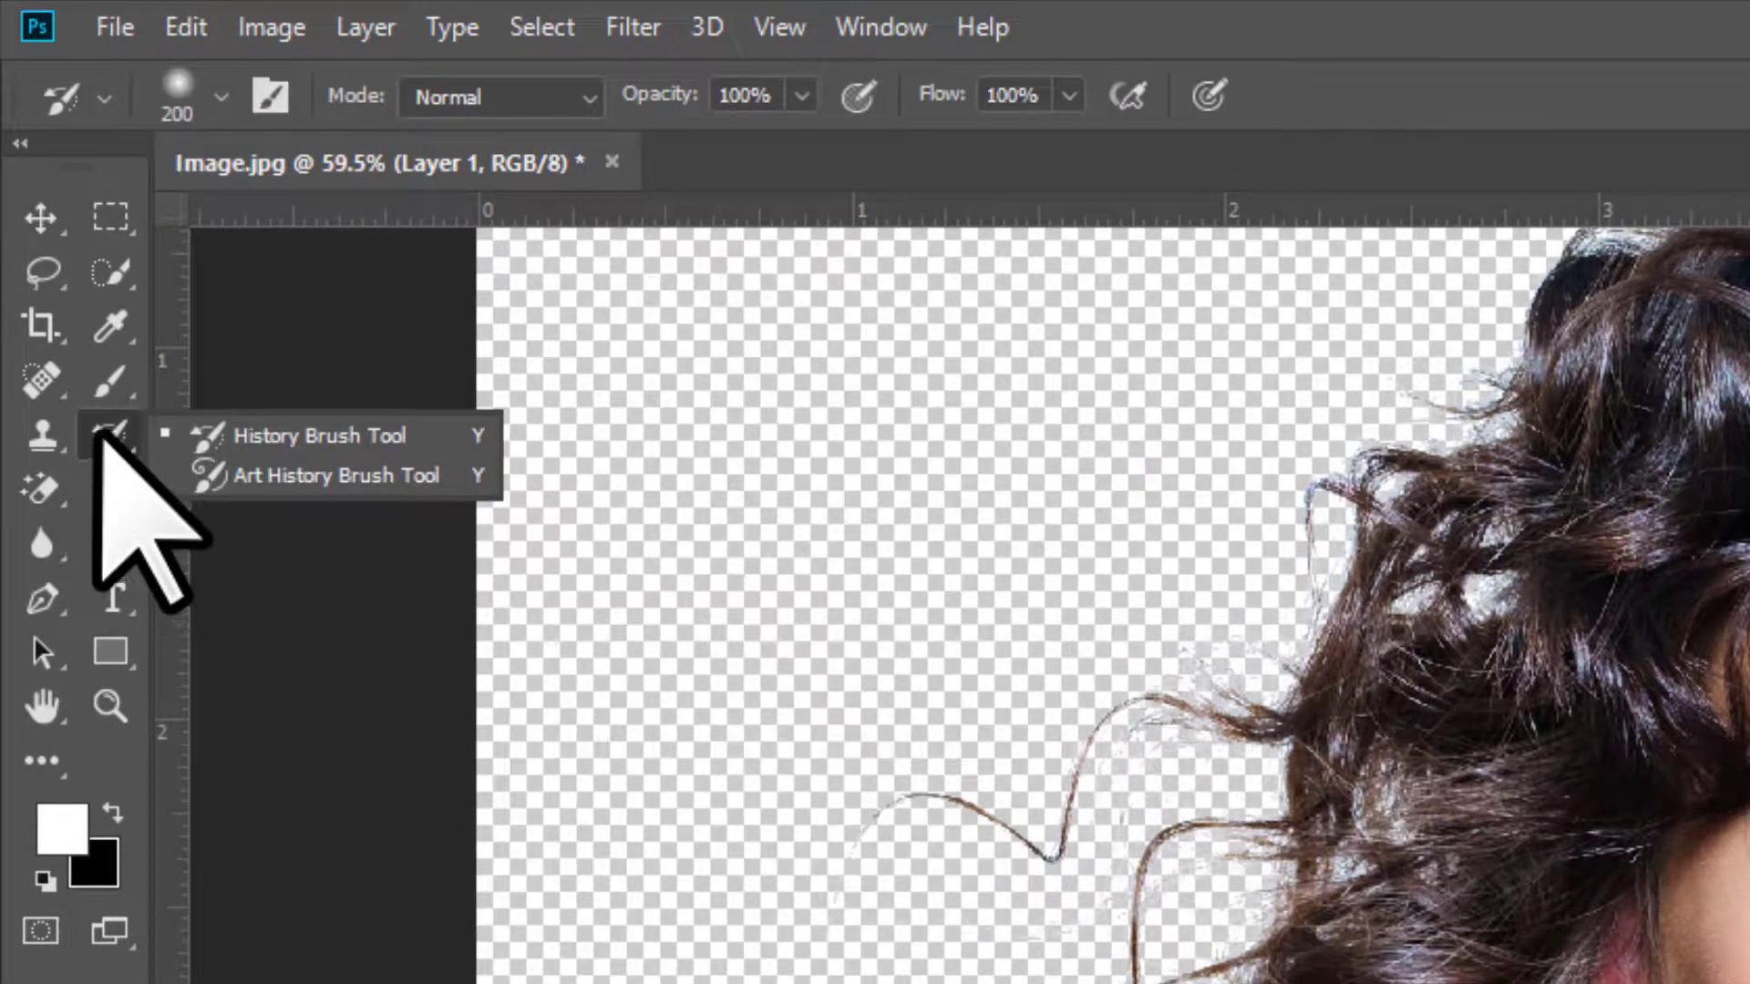
pyautogui.click(274, 435)
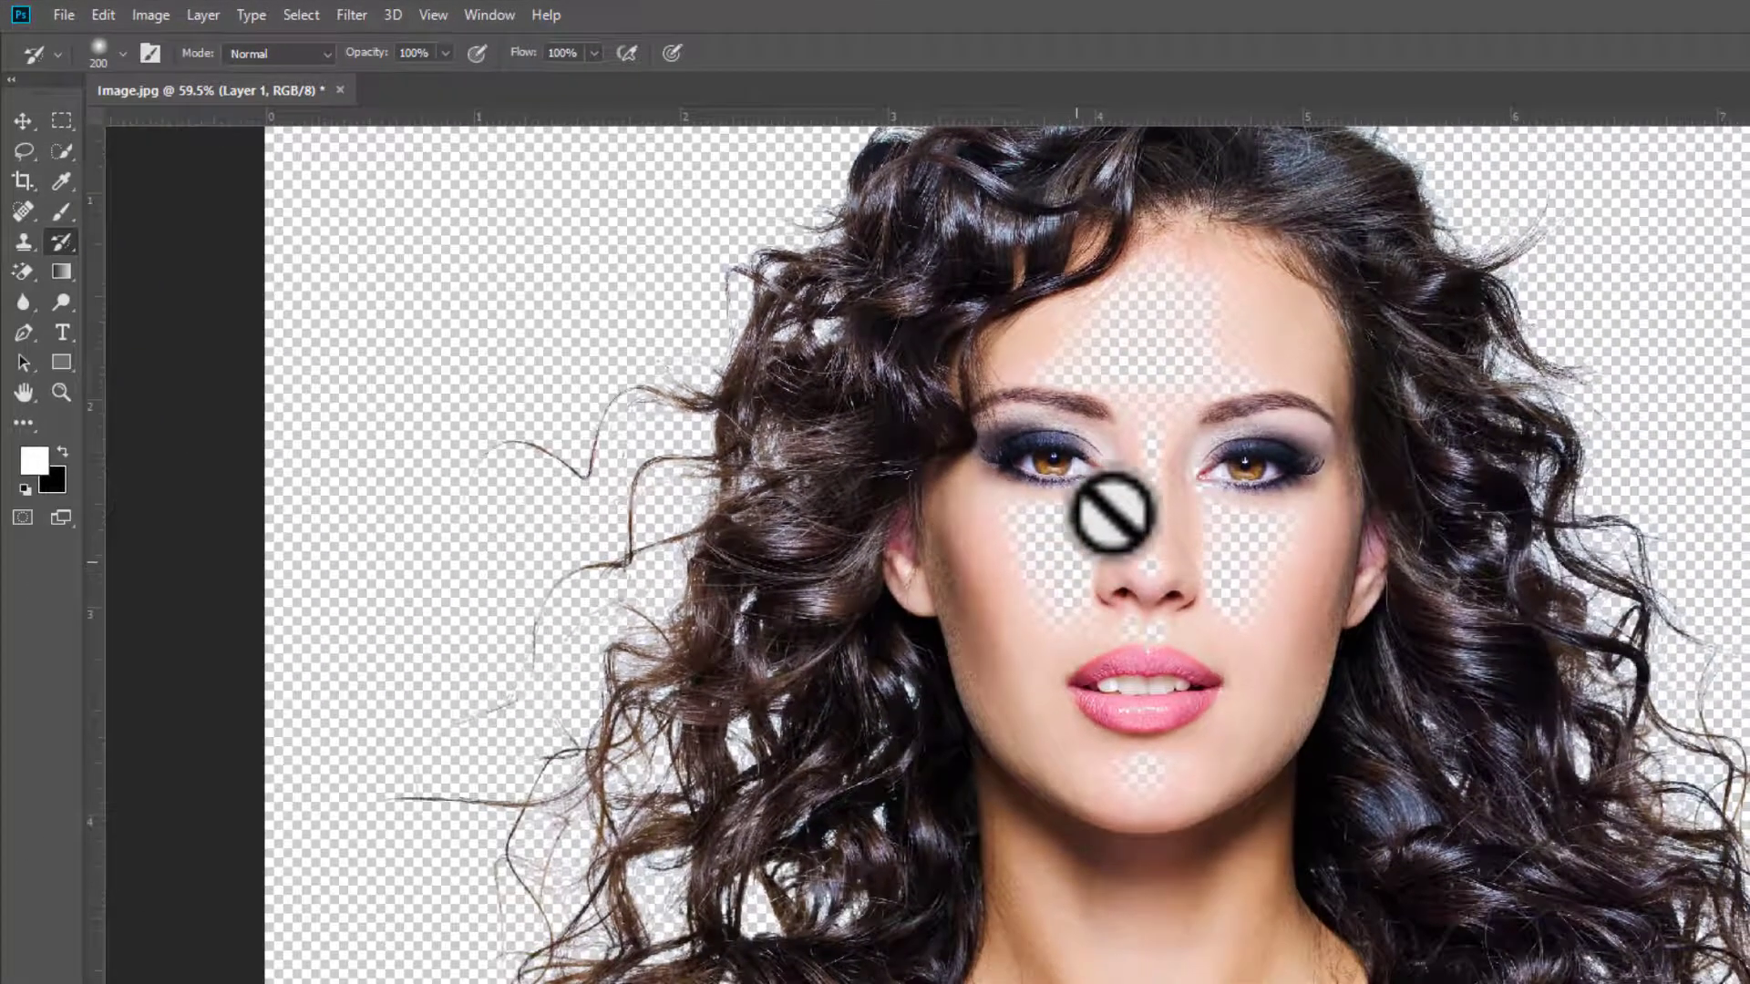
pyautogui.click(1110, 508)
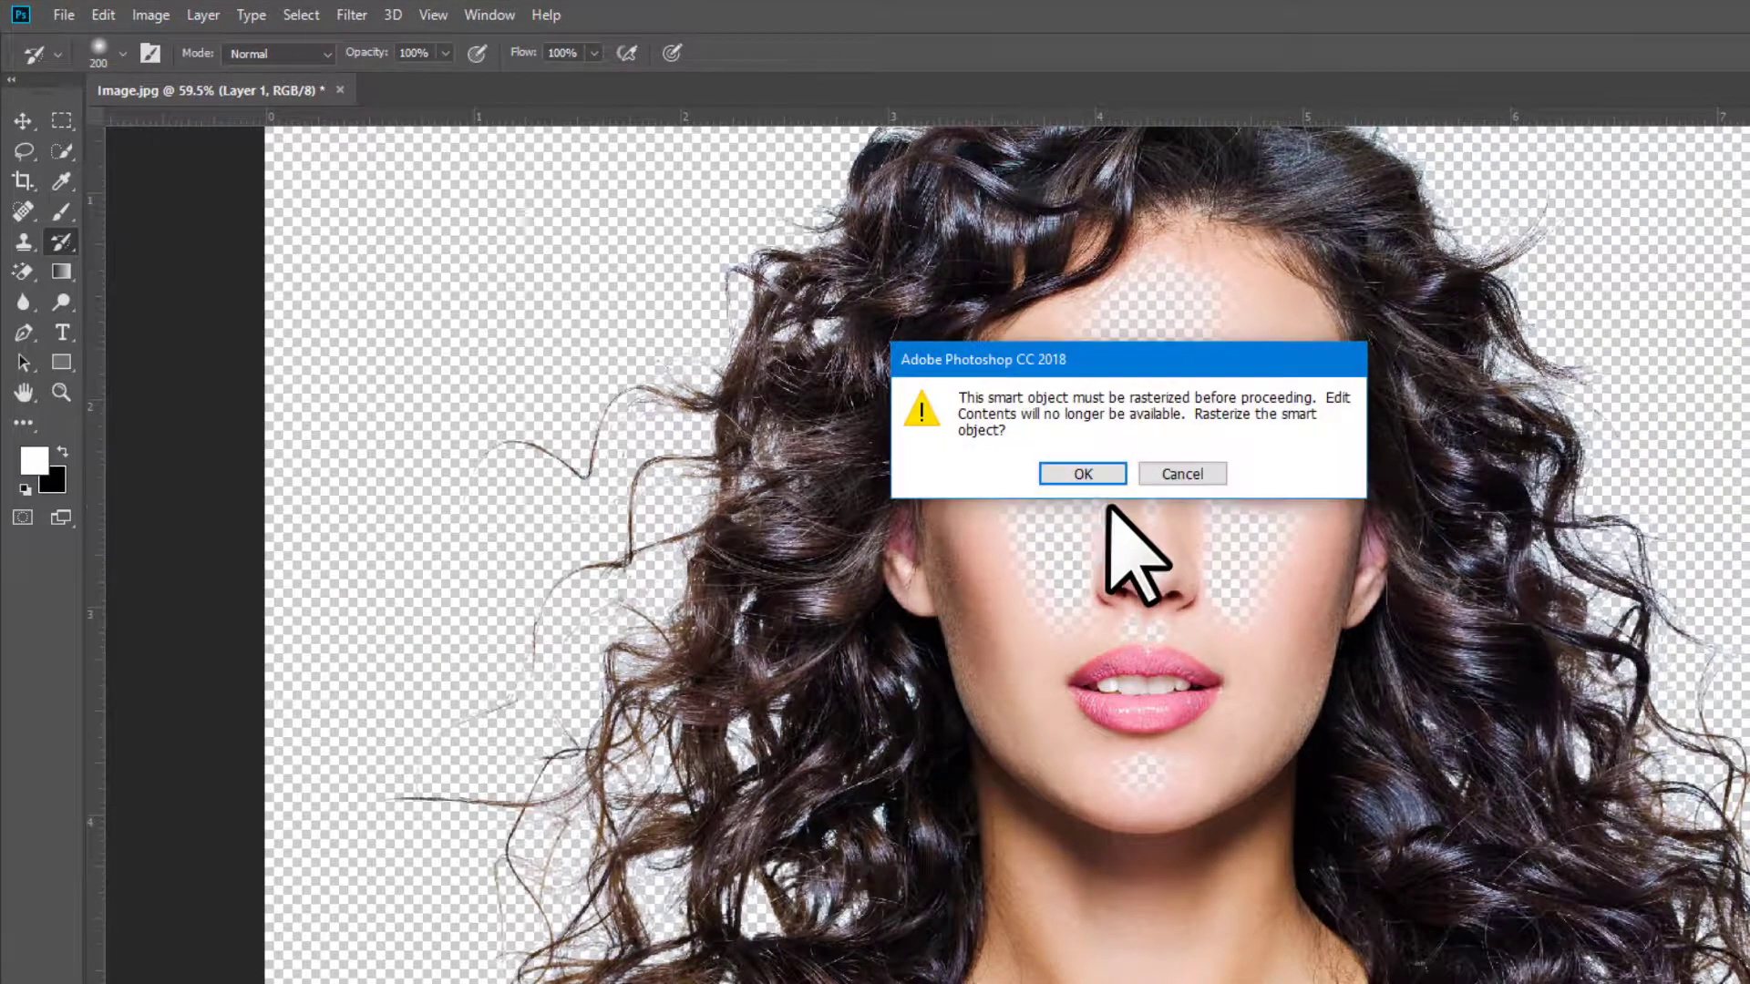
pyautogui.click(1064, 480)
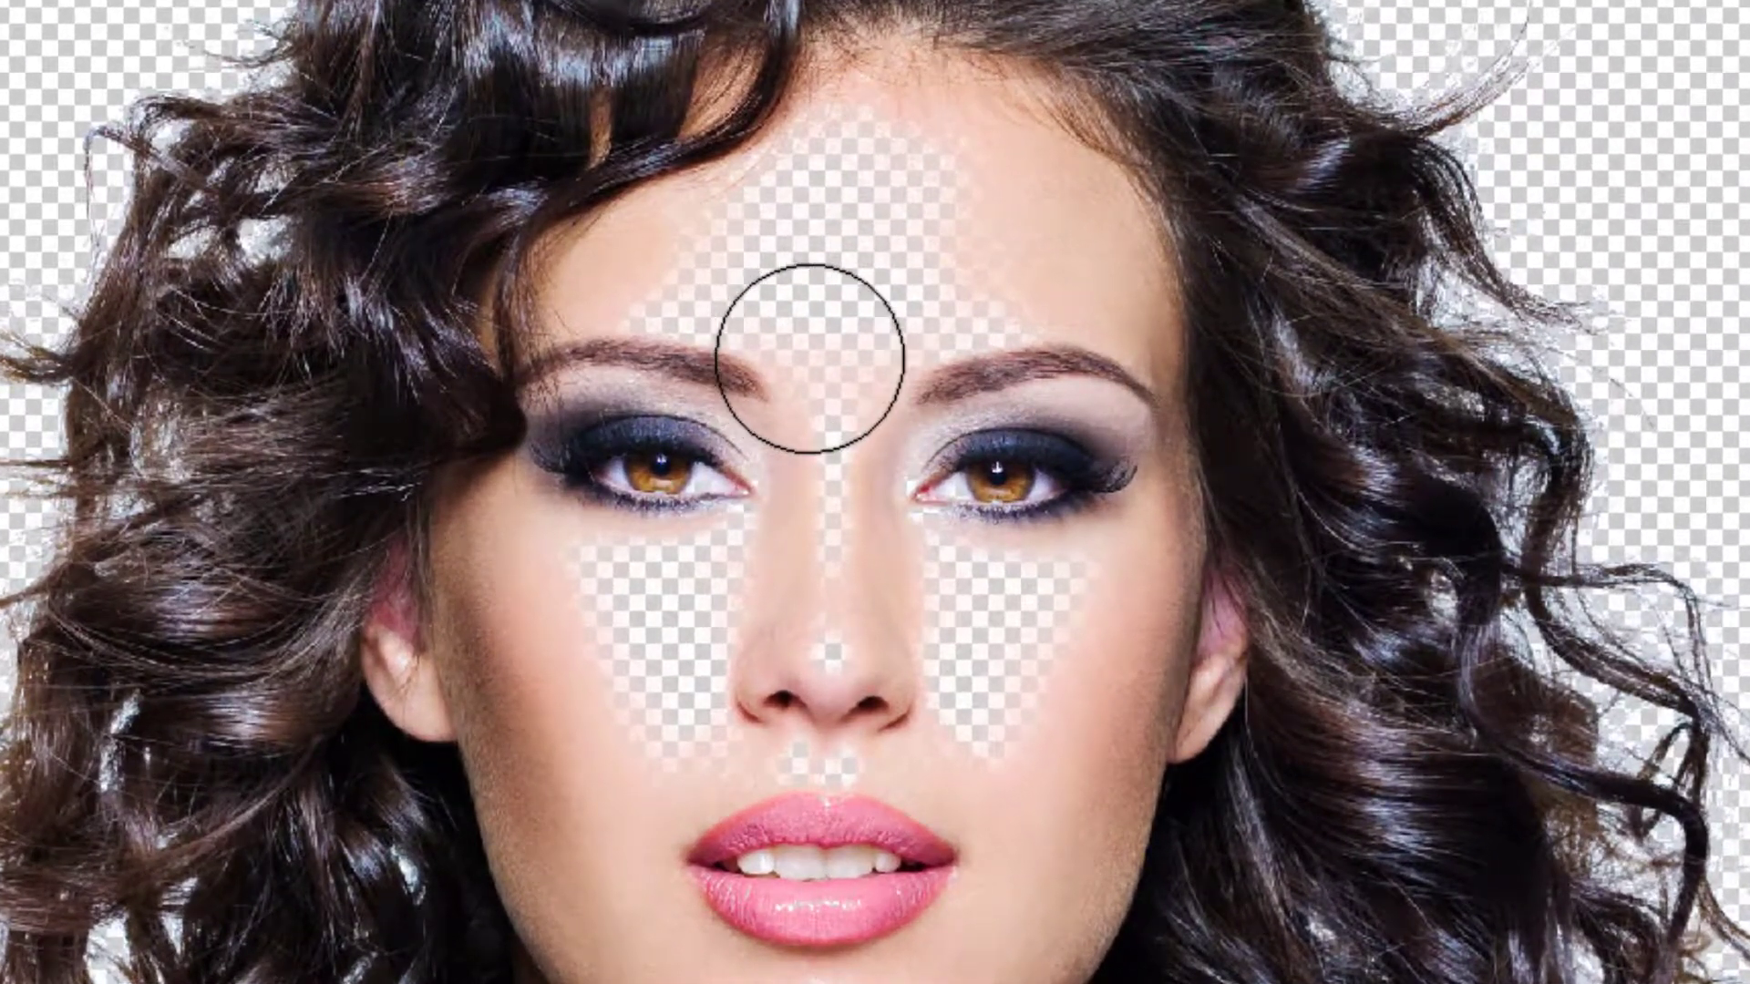
# Step: Paint with the History Brush over the transparent patches on the forehead, nose, cheeks and around the mouth to restore the skin
pyautogui.moveTo(875, 156)
pyautogui.mouseDown()
pyautogui.moveTo(789, 246)
pyautogui.moveTo(658, 473)
pyautogui.mouseUp()
pyautogui.moveTo(776, 203)
pyautogui.mouseDown()
pyautogui.moveTo(903, 196)
pyautogui.moveTo(959, 332)
pyautogui.moveTo(770, 467)
pyautogui.moveTo(699, 642)
pyautogui.moveTo(871, 377)
pyautogui.moveTo(854, 489)
pyautogui.mouseUp()
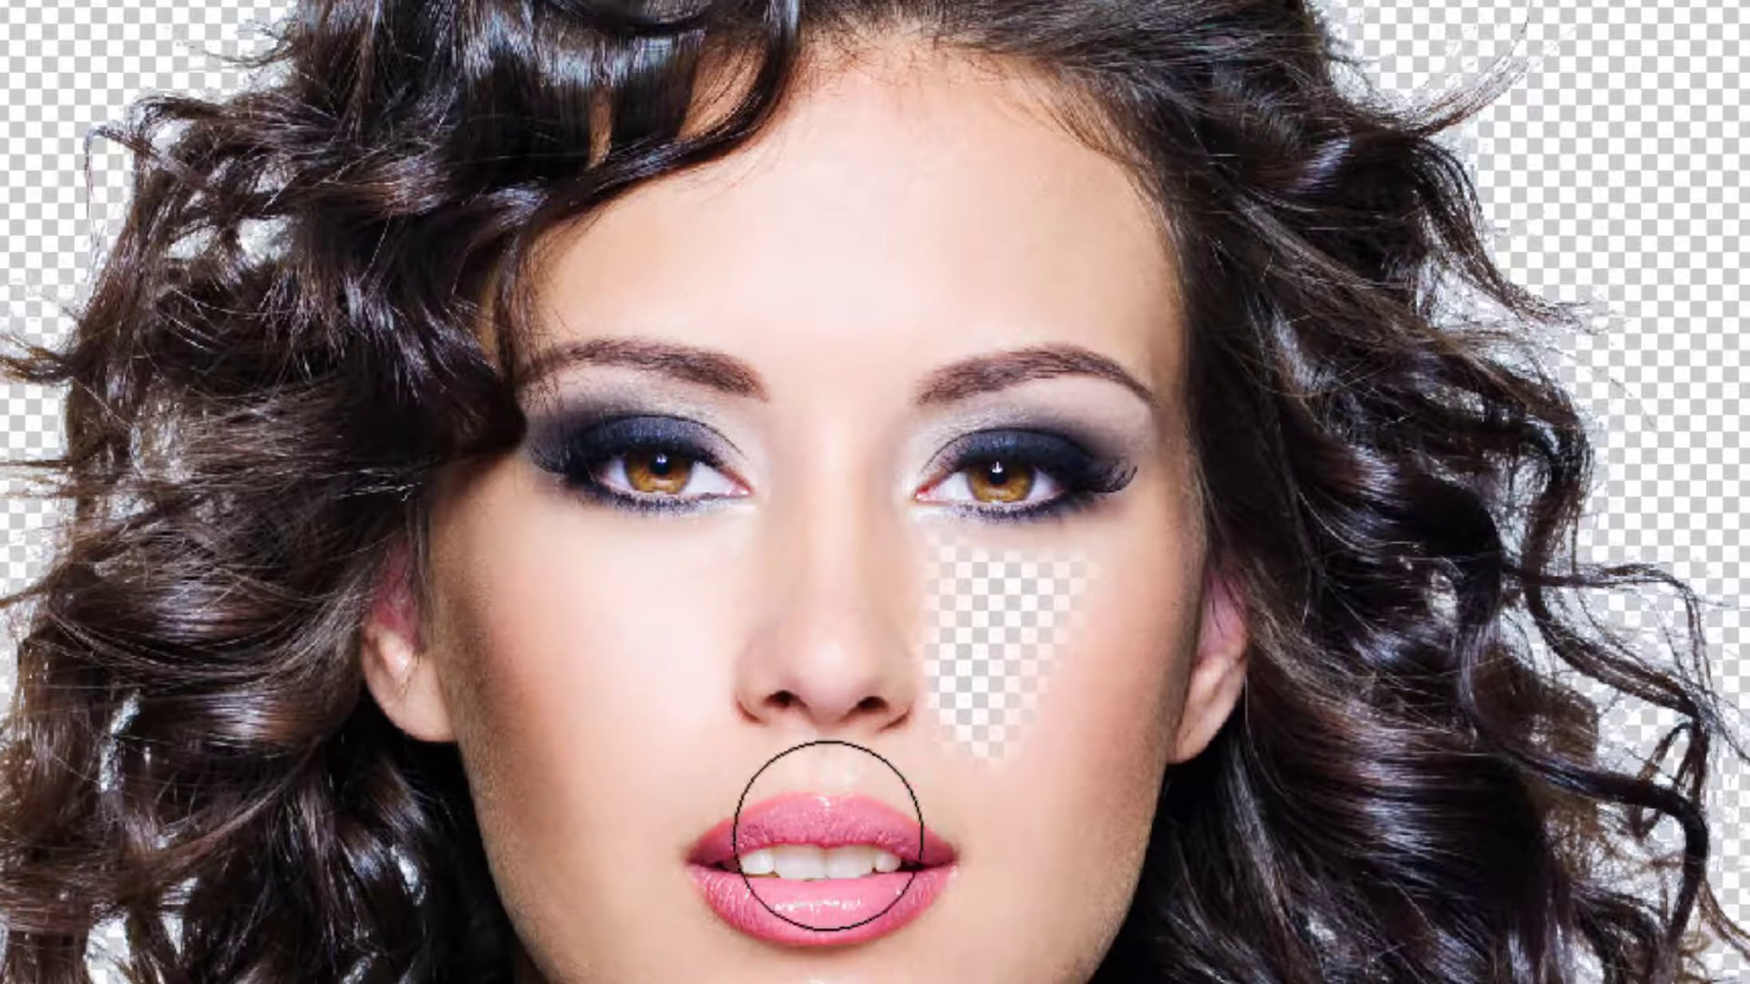
pyautogui.moveTo(957, 530); pyautogui.dragTo(992, 711)
pyautogui.scroll(-10, 762, 948)
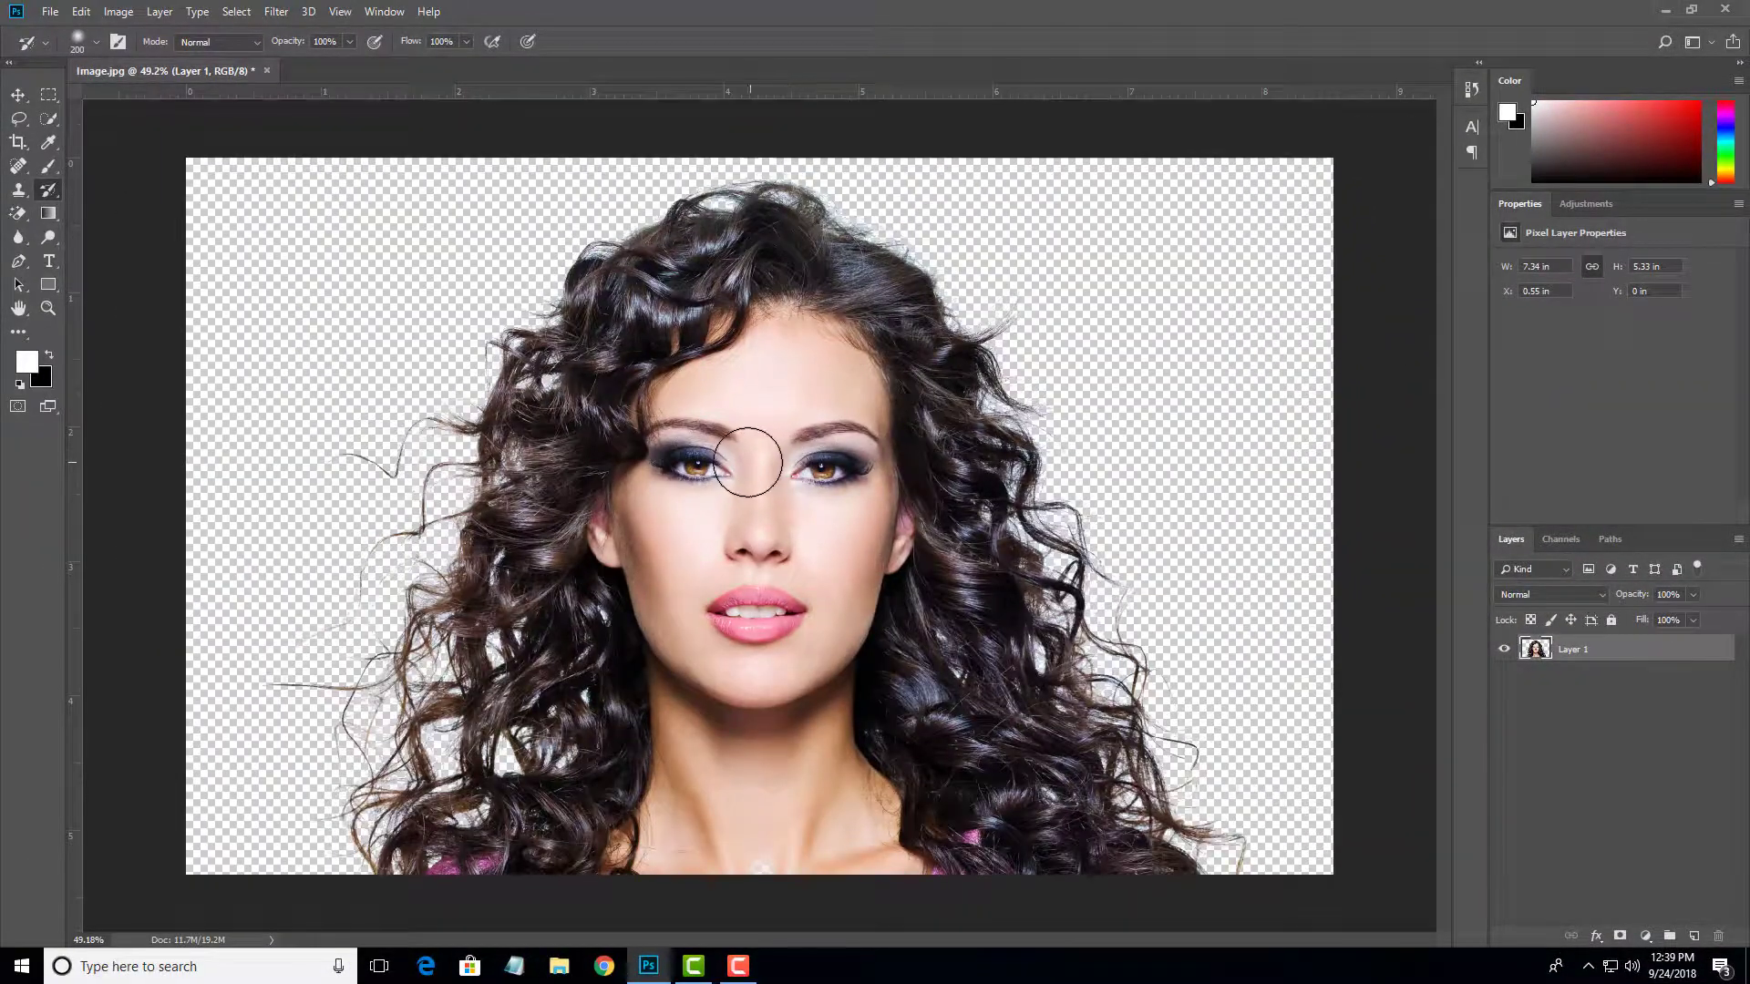
# Step: Erase thin freehand strokes across the forehead, nose and one eye with the Eraser Tool
pyautogui.scroll(3, 747, 462)
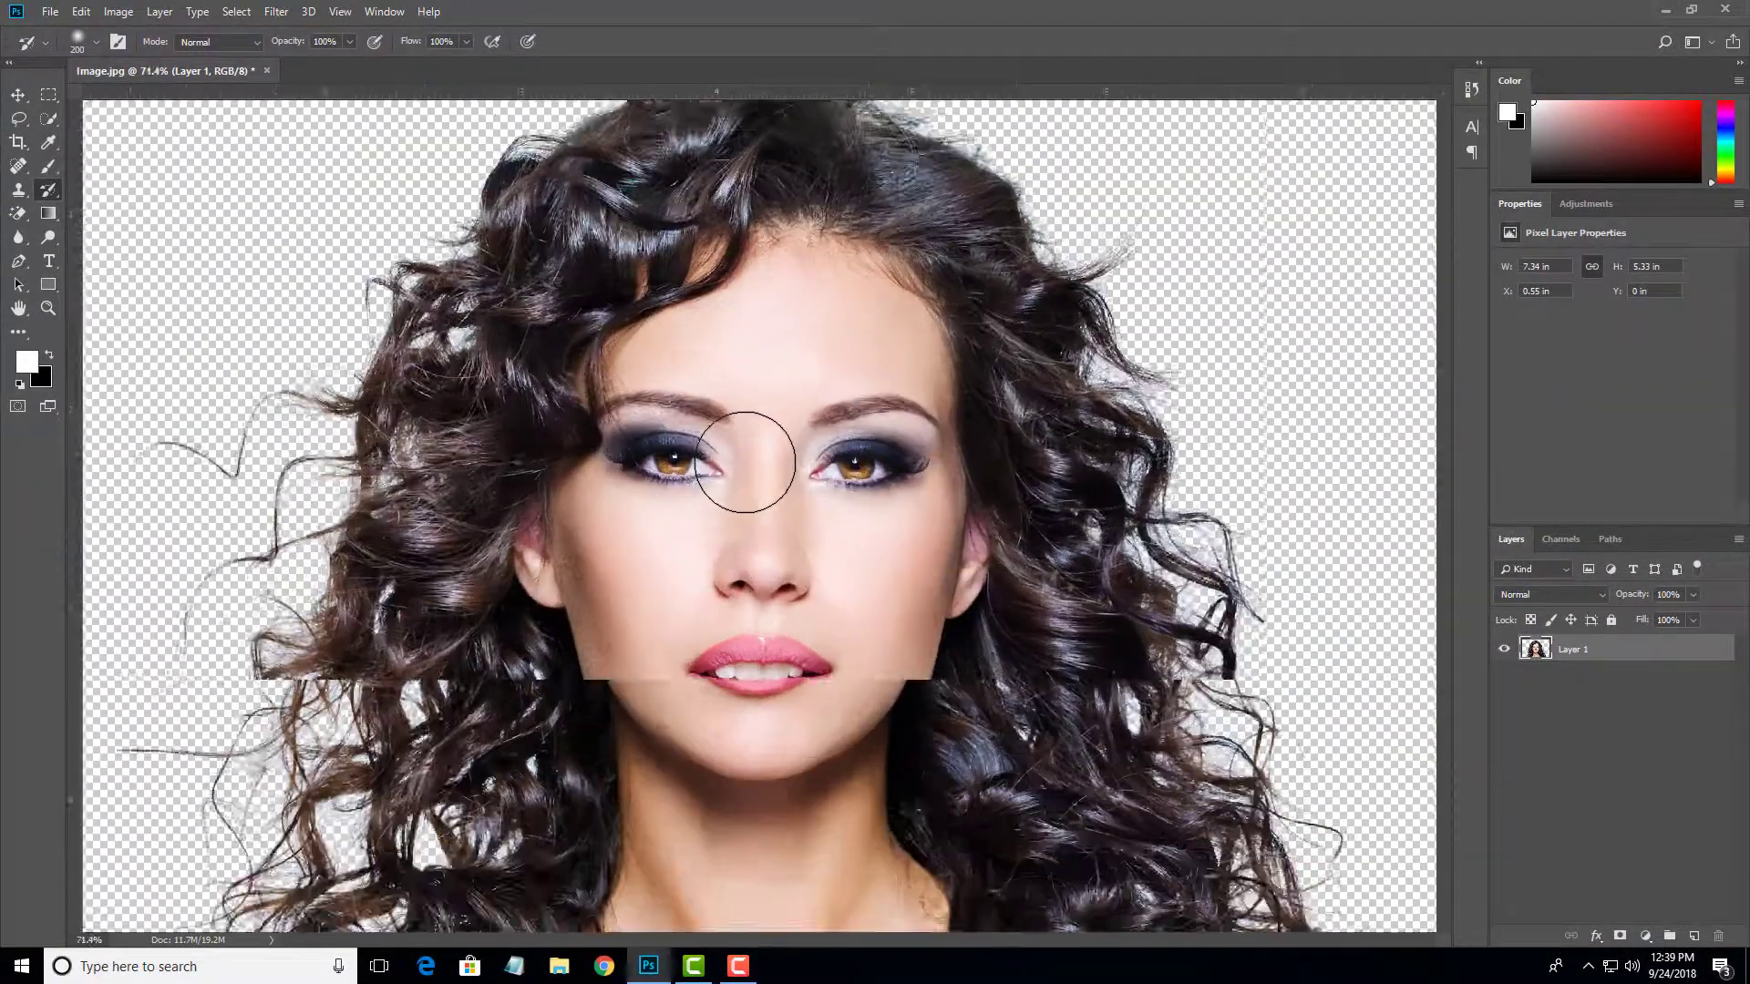
pyautogui.rightClick(14, 220)
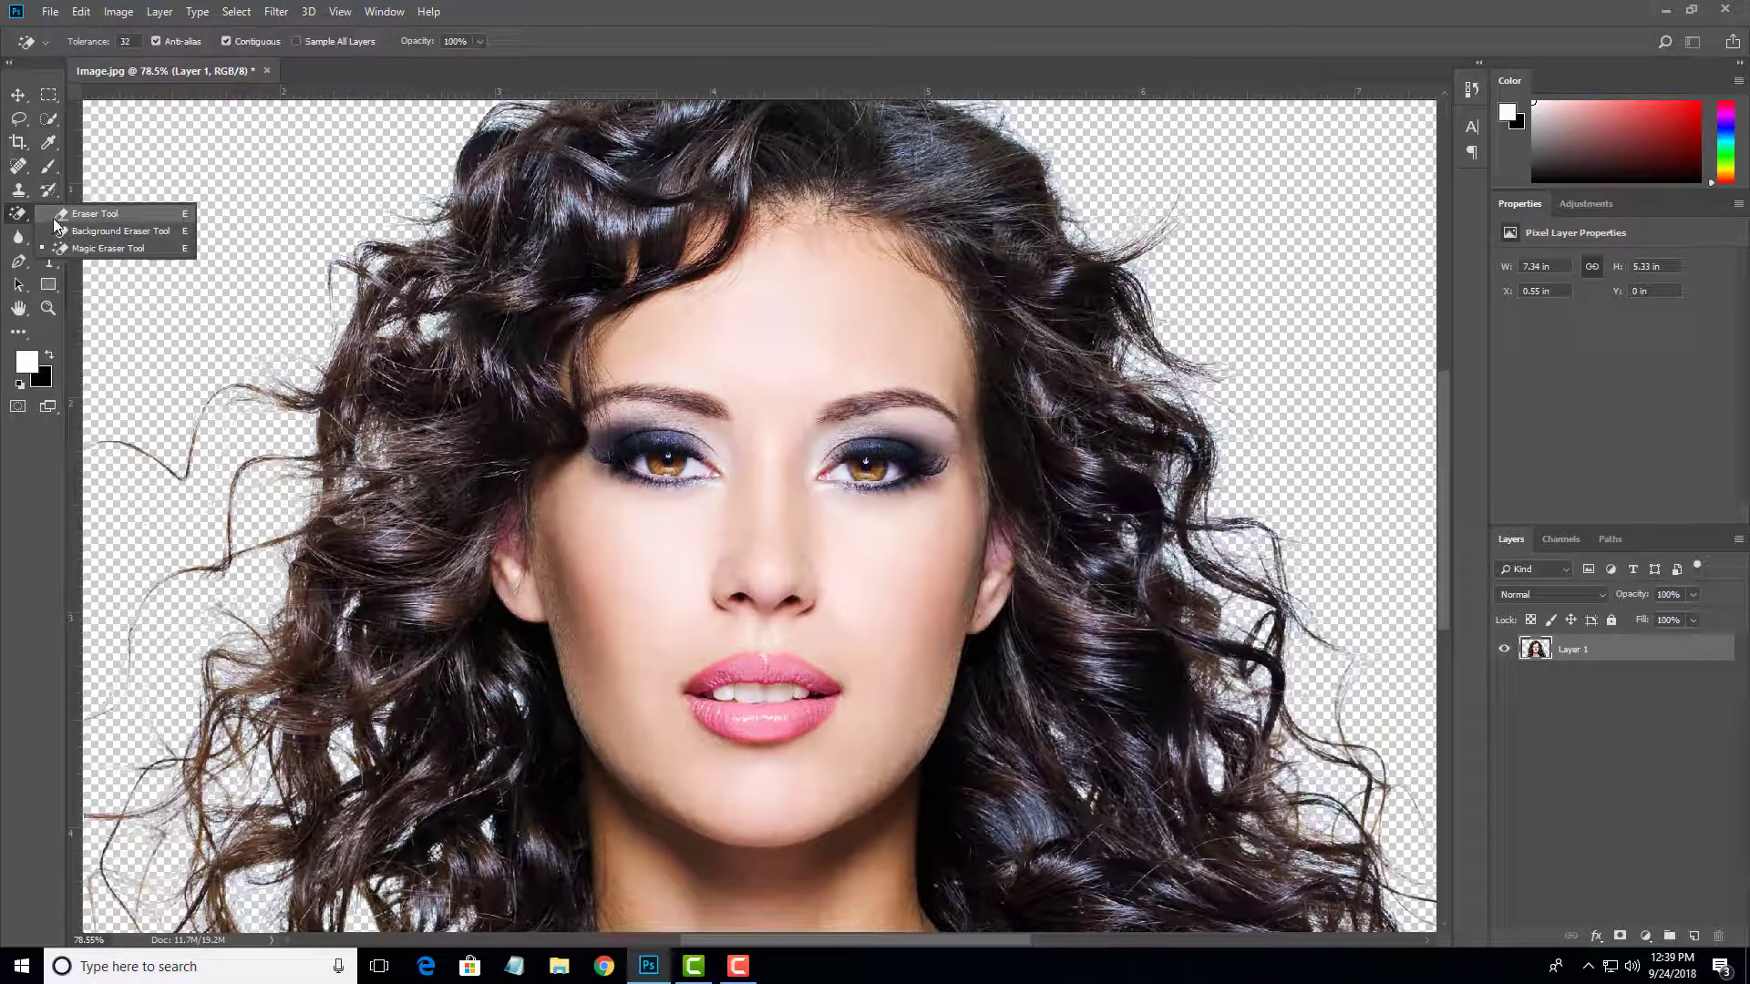
pyautogui.click(62, 214)
pyautogui.moveTo(775, 345); pyautogui.dragTo(755, 374)
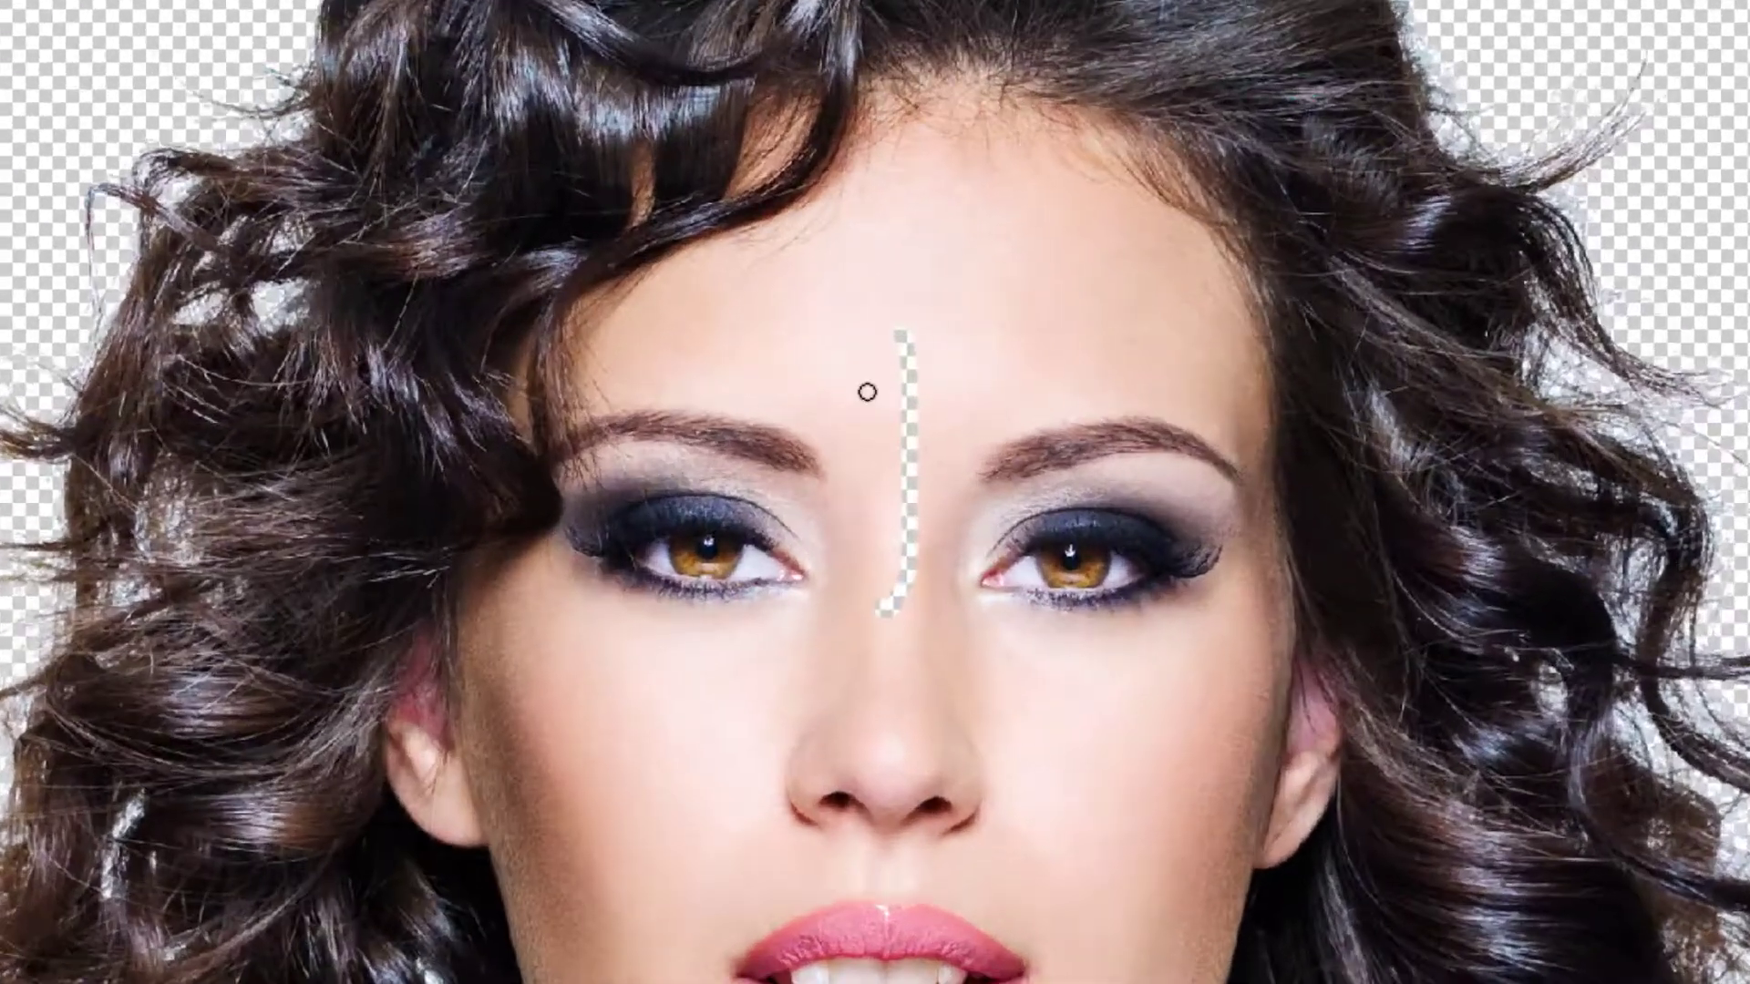
pyautogui.moveTo(867, 393)
pyautogui.mouseDown()
pyautogui.moveTo(891, 600)
pyautogui.moveTo(751, 423)
pyautogui.moveTo(755, 681)
pyautogui.mouseUp()
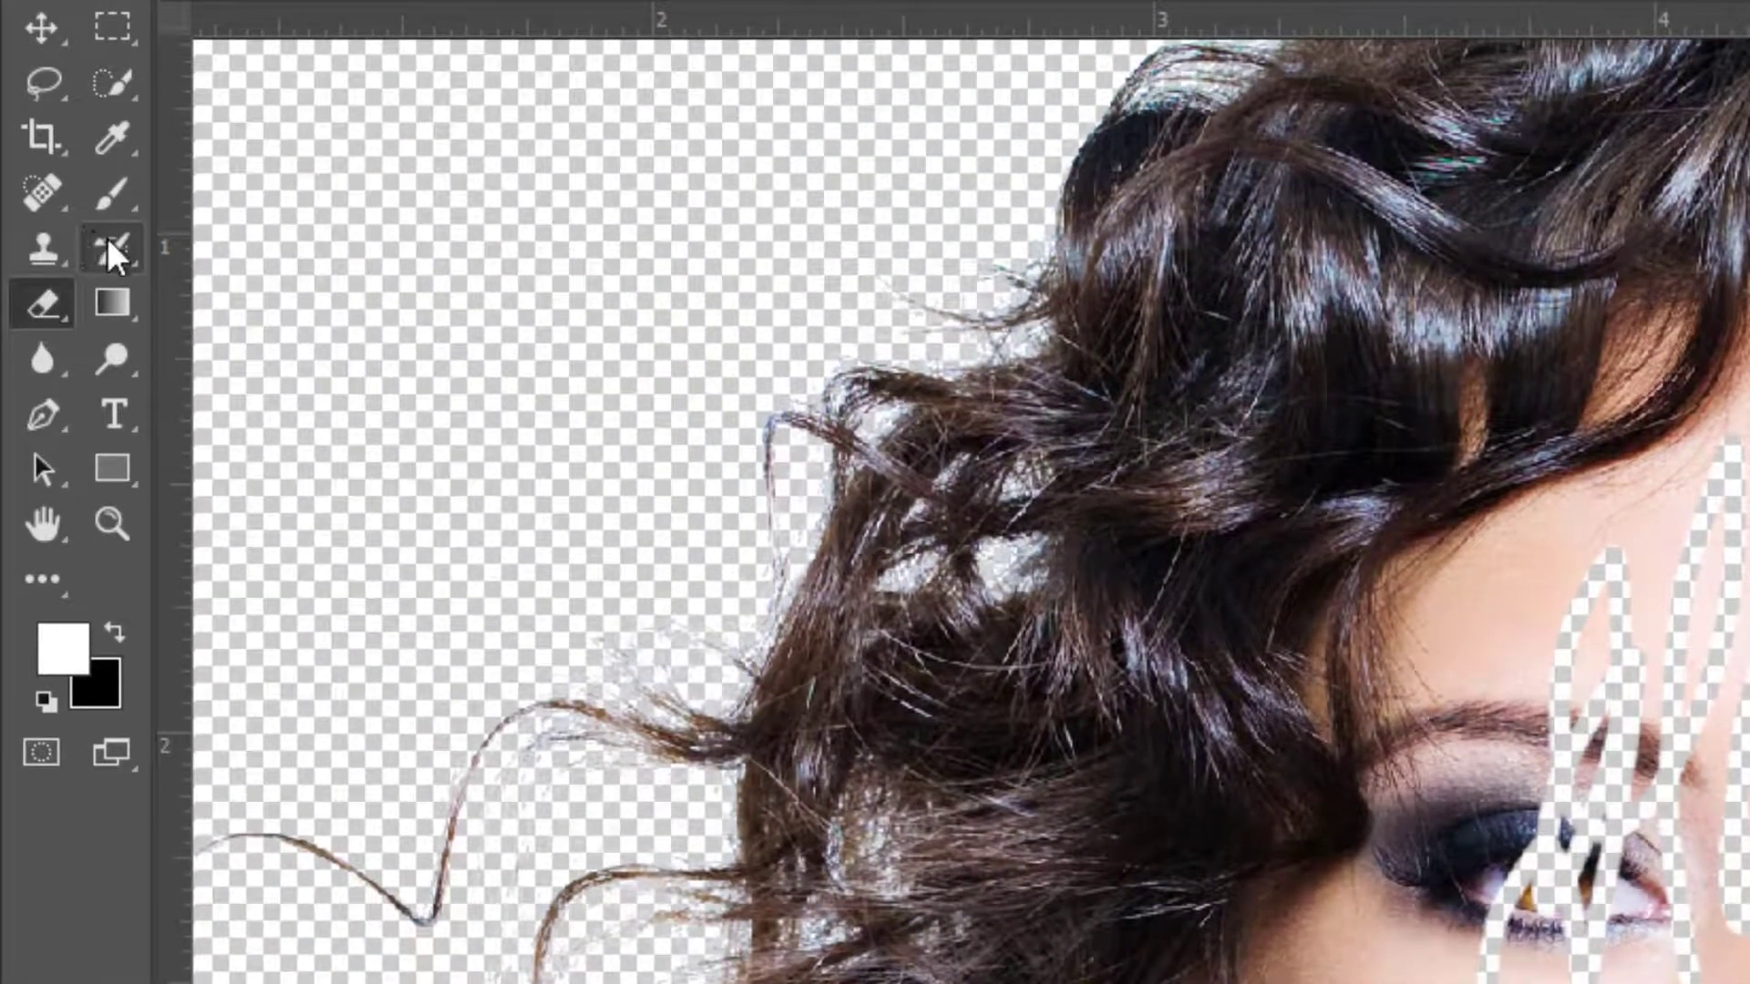
# Step: Paint over the erased strokes on the face with the History Brush to bring the skin and eye back
pyautogui.rightClick(110, 244)
pyautogui.click(230, 248)
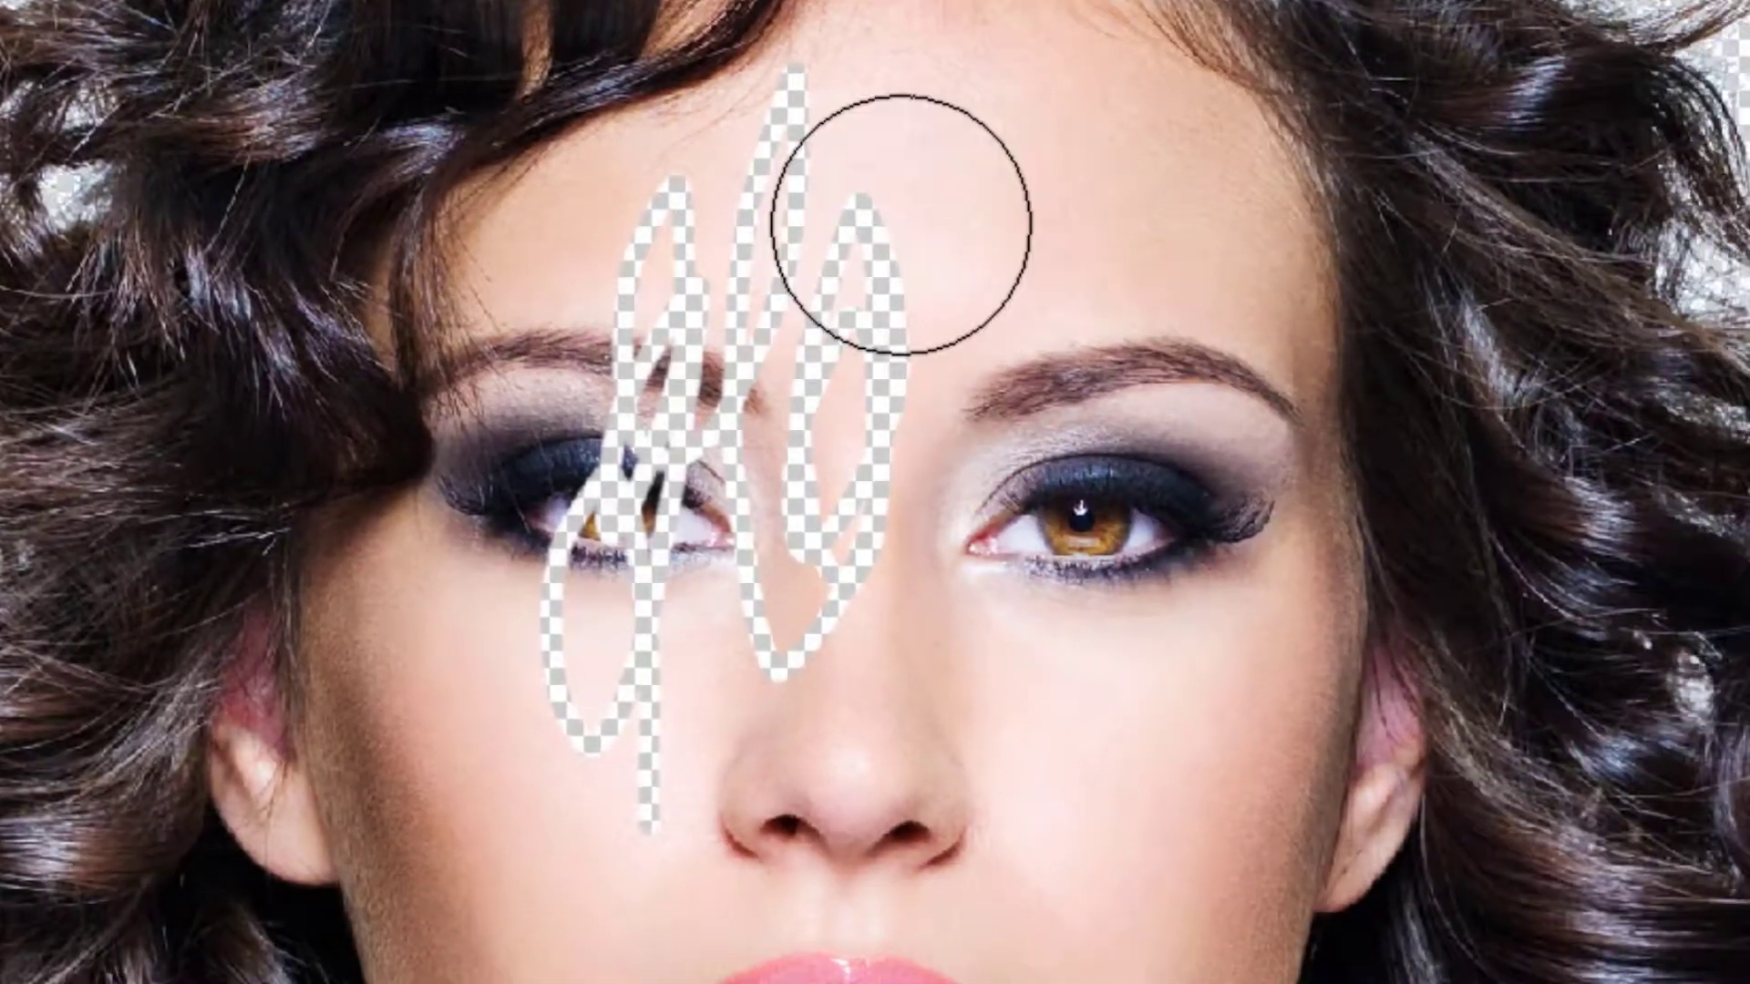
pyautogui.moveTo(768, 98)
pyautogui.mouseDown()
pyautogui.moveTo(617, 359)
pyautogui.moveTo(554, 353)
pyautogui.moveTo(535, 656)
pyautogui.moveTo(656, 766)
pyautogui.mouseUp()
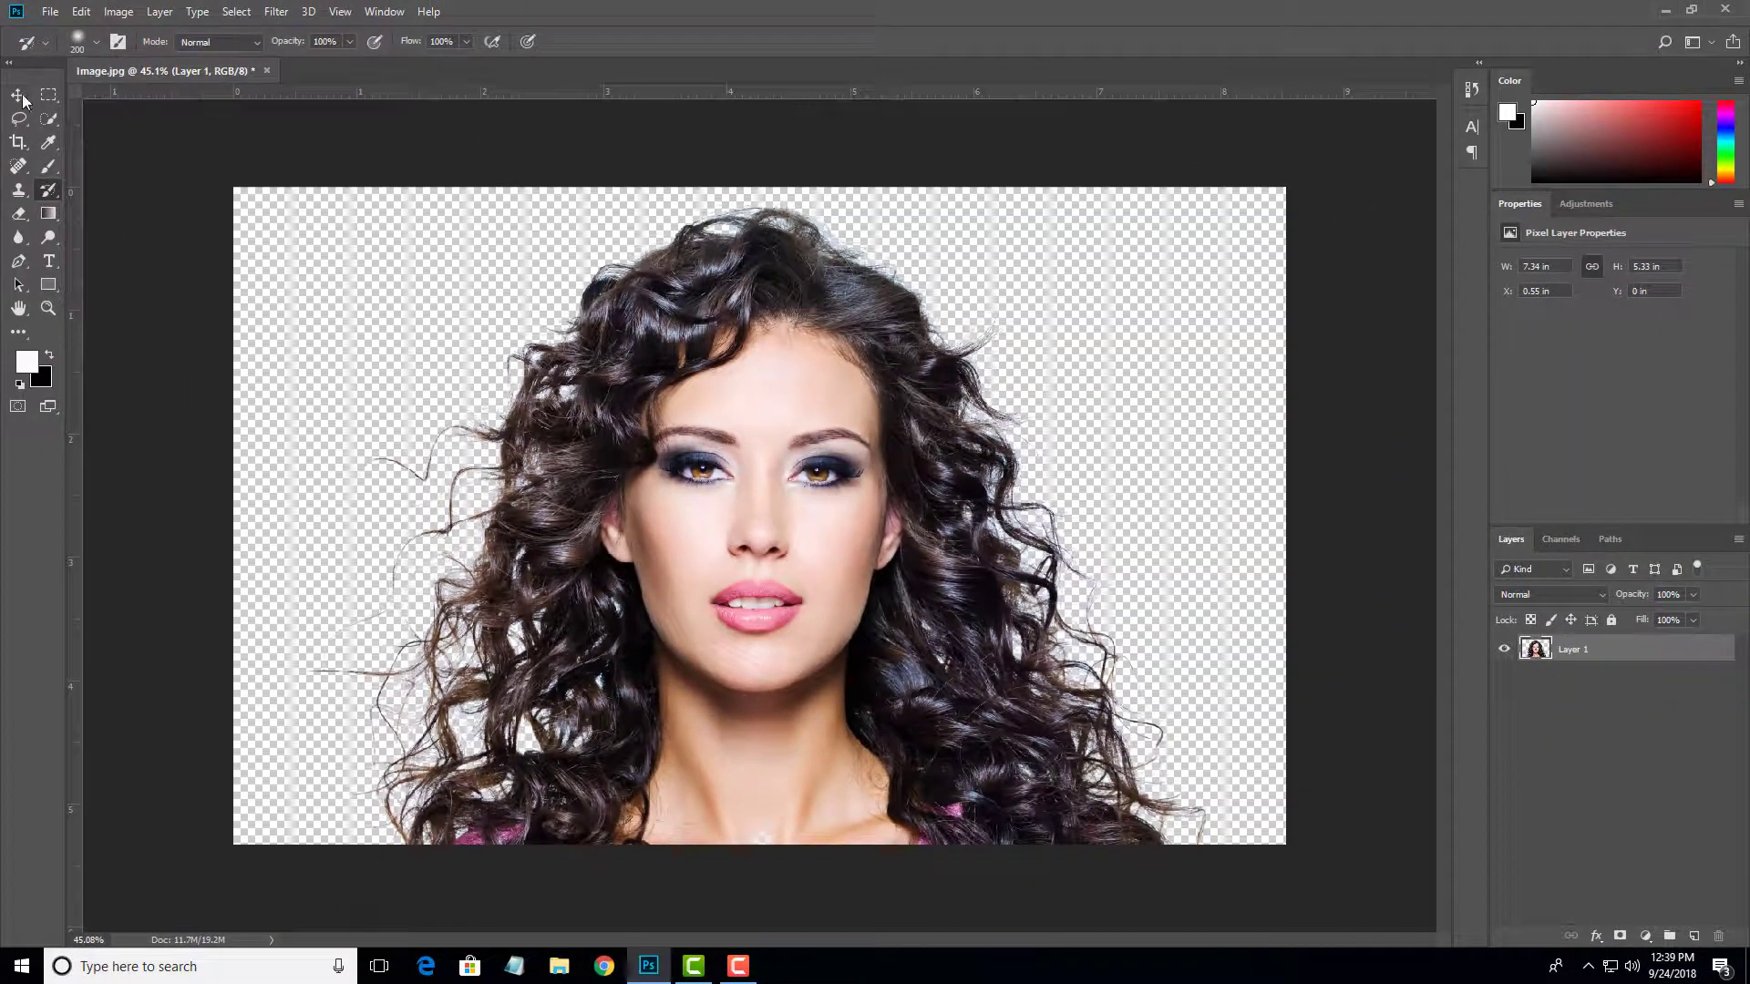
# Step: Move Layer 1 slightly with the Move tool to X 0.6 in and check the finished cutout at different magnifications
pyautogui.moveTo(690, 500); pyautogui.dragTo(664, 564)
pyautogui.scroll(5, 1027, 531)
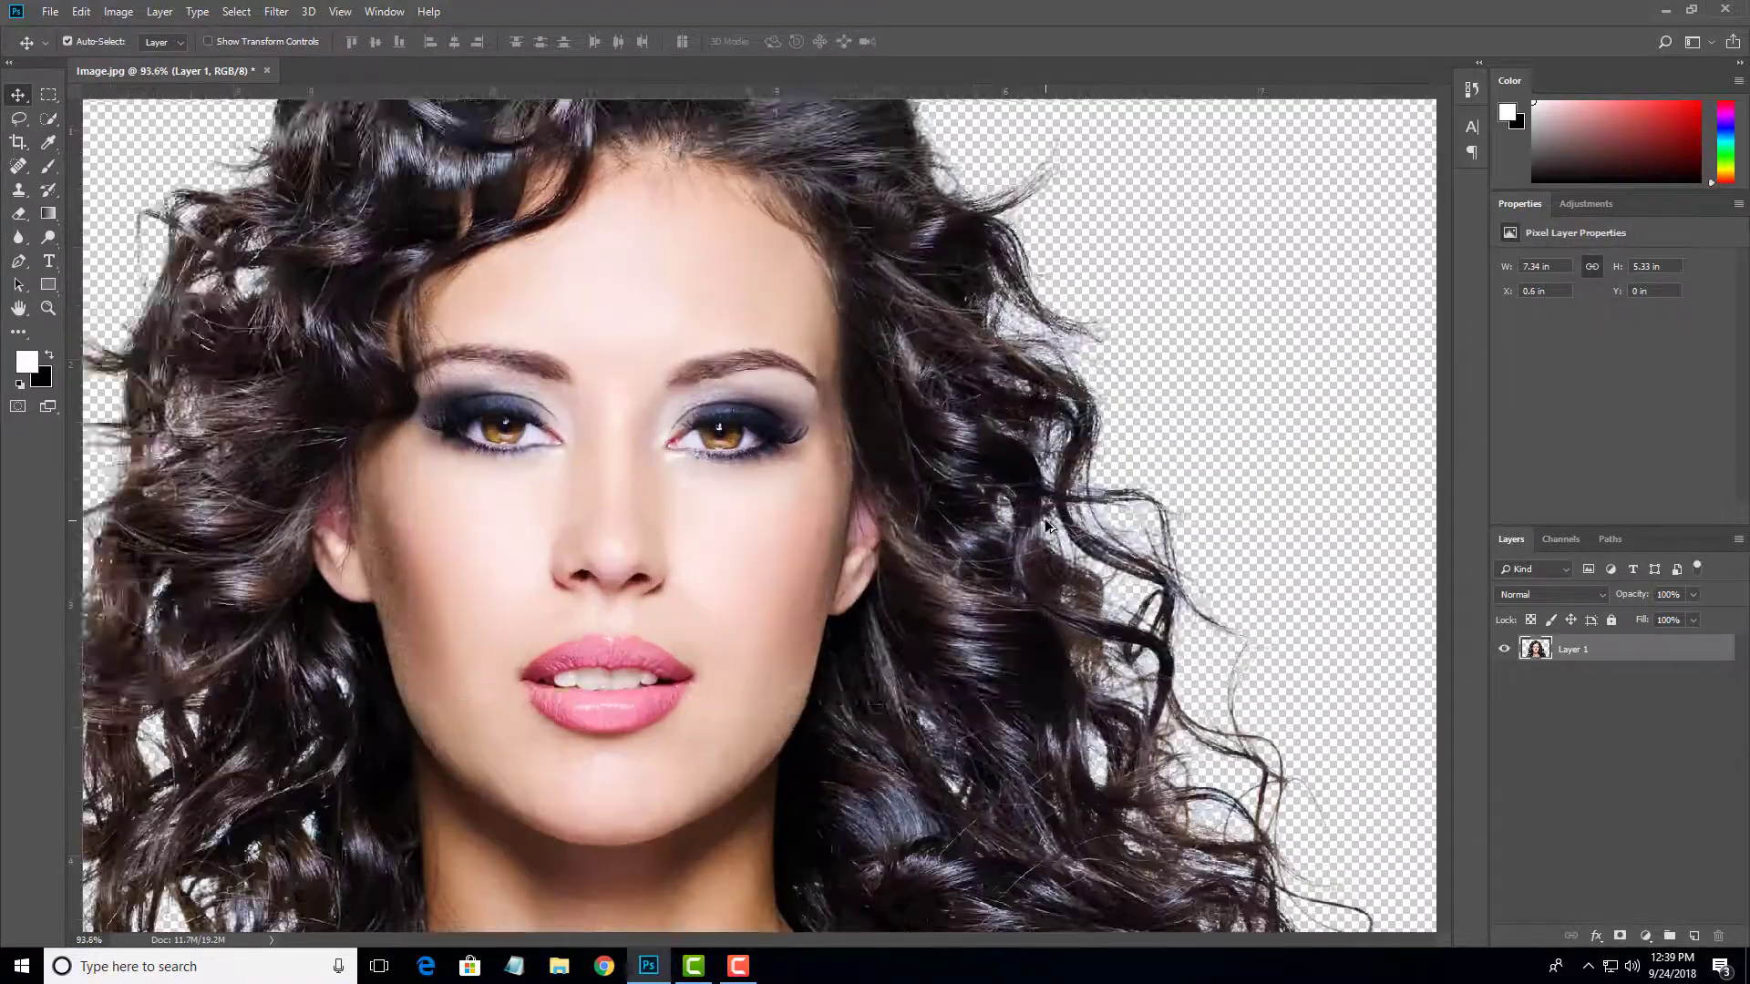
pyautogui.scroll(-5, 1027, 524)
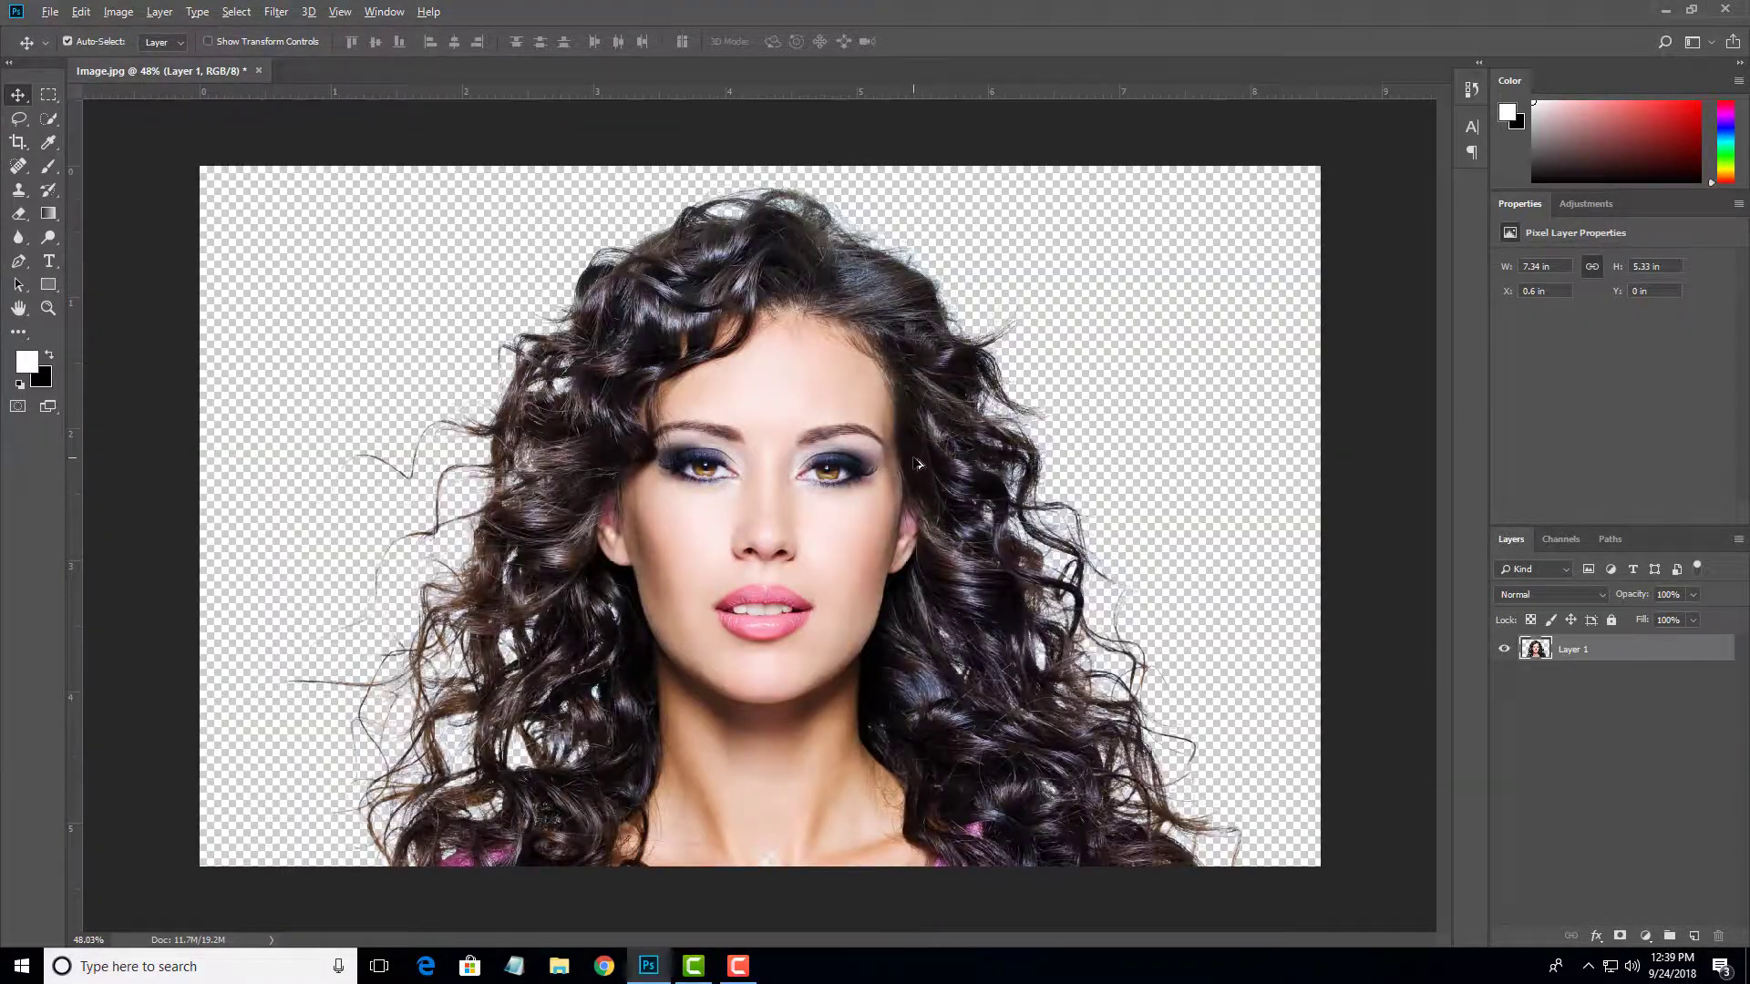
pyautogui.scroll(1, 917, 464)
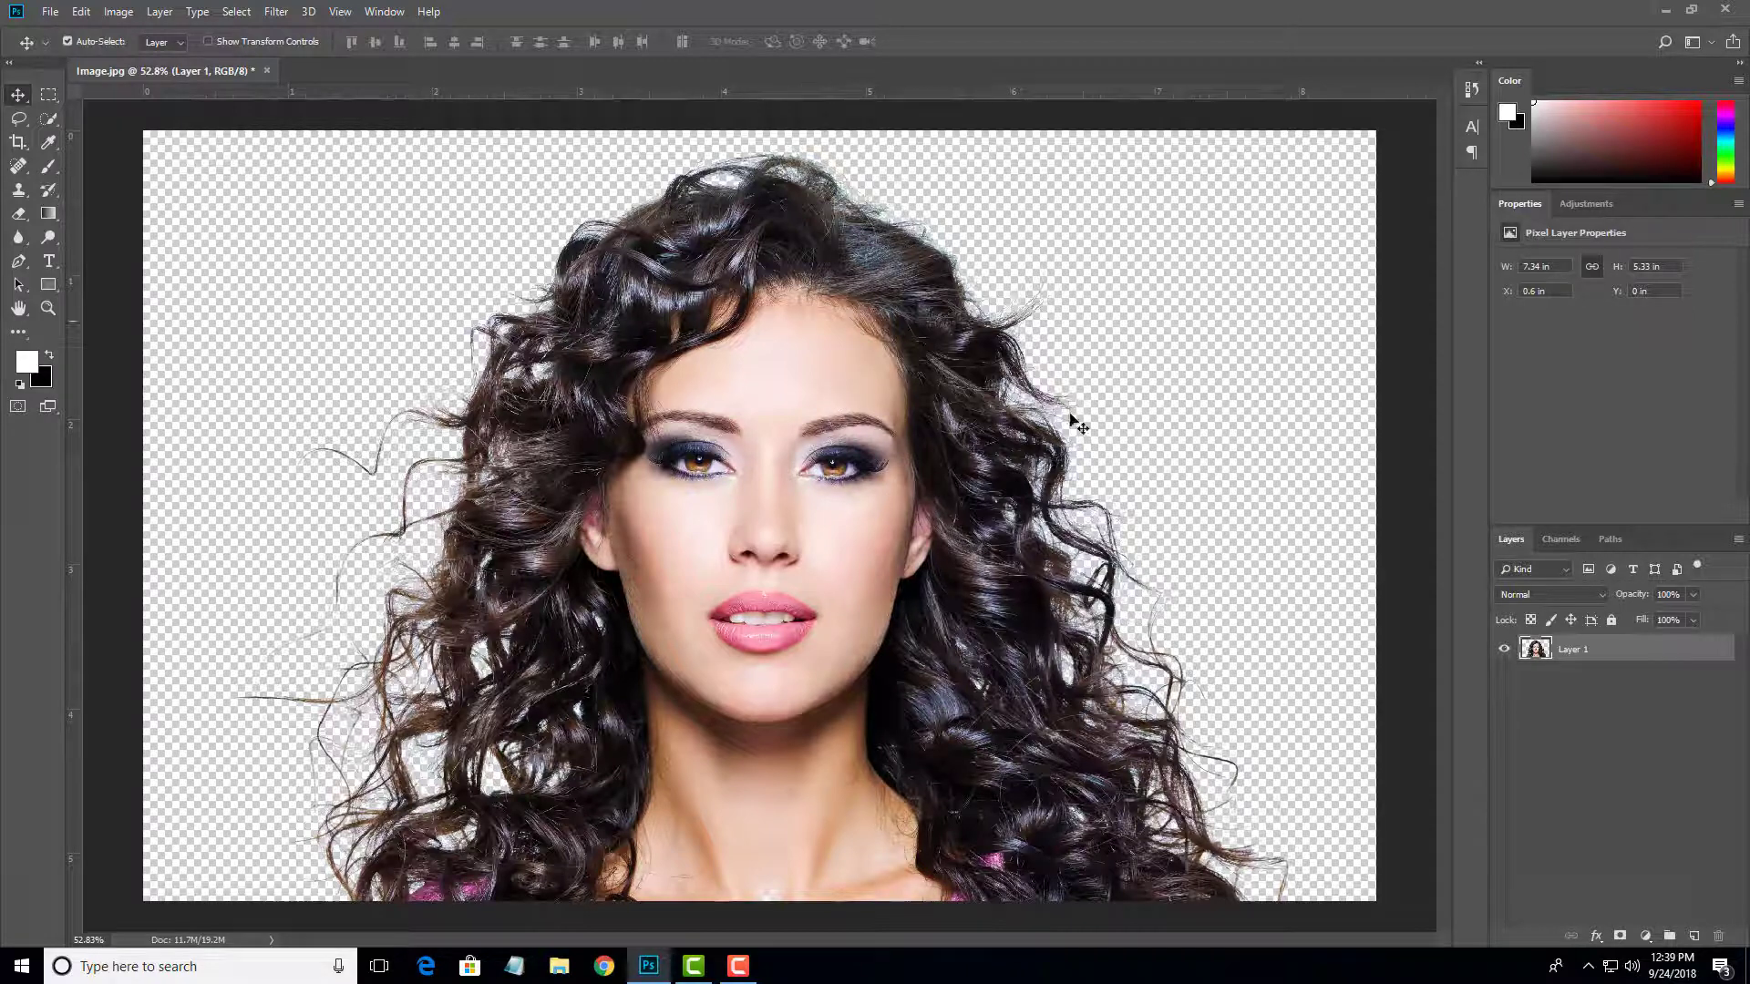
pyautogui.scroll(-2, 984, 450)
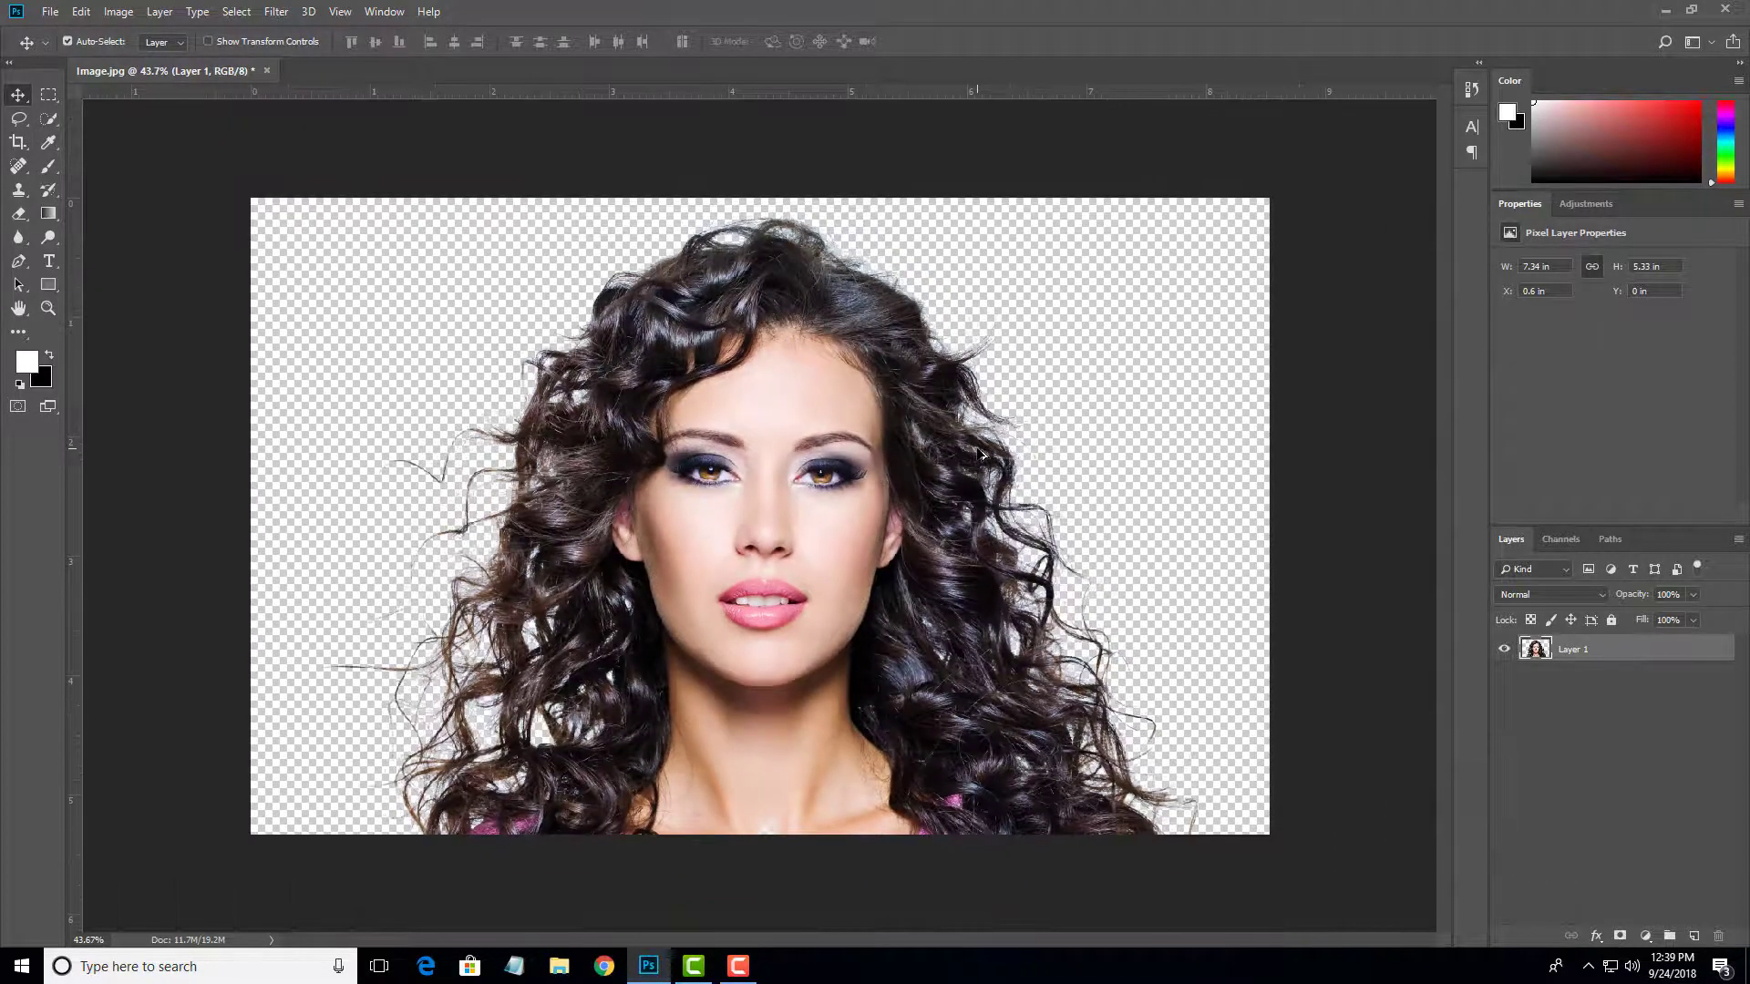
pyautogui.scroll(2, 985, 450)
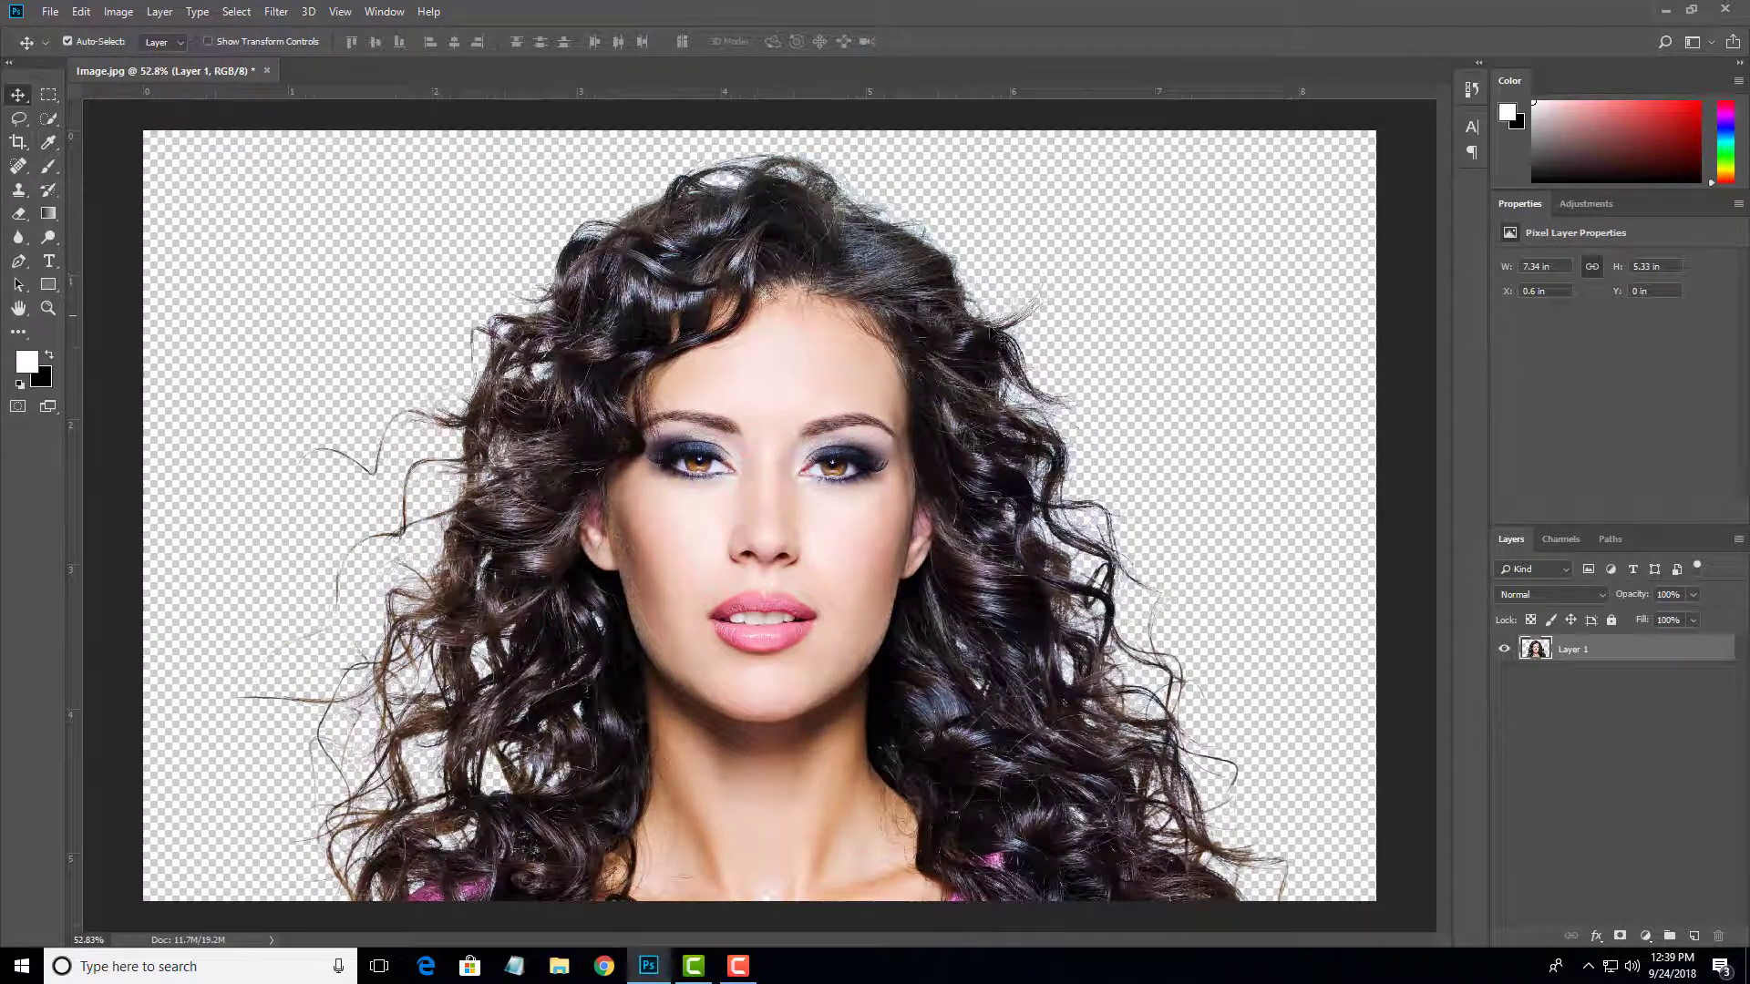
# Step: Paste the copied sky picture, shift it toward the hair beside the face, and place its layer below Layer 1
pyautogui.hotkey('ctrl', 'v')
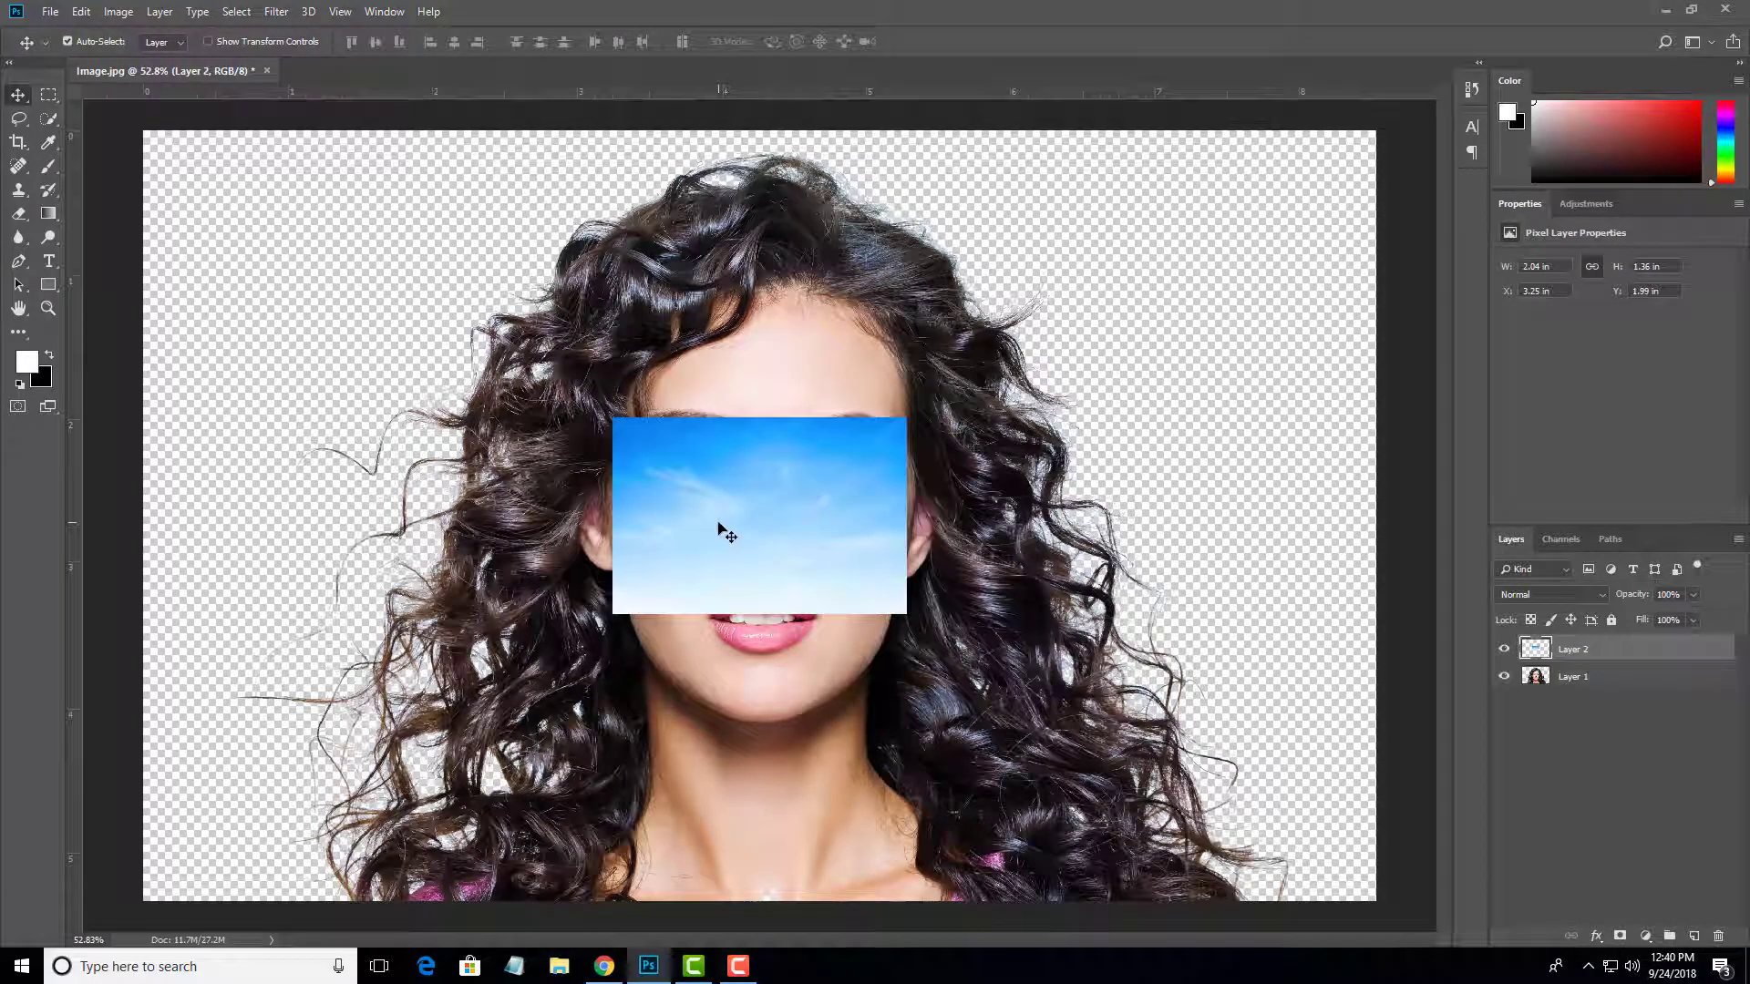
pyautogui.moveTo(718, 523); pyautogui.dragTo(894, 490)
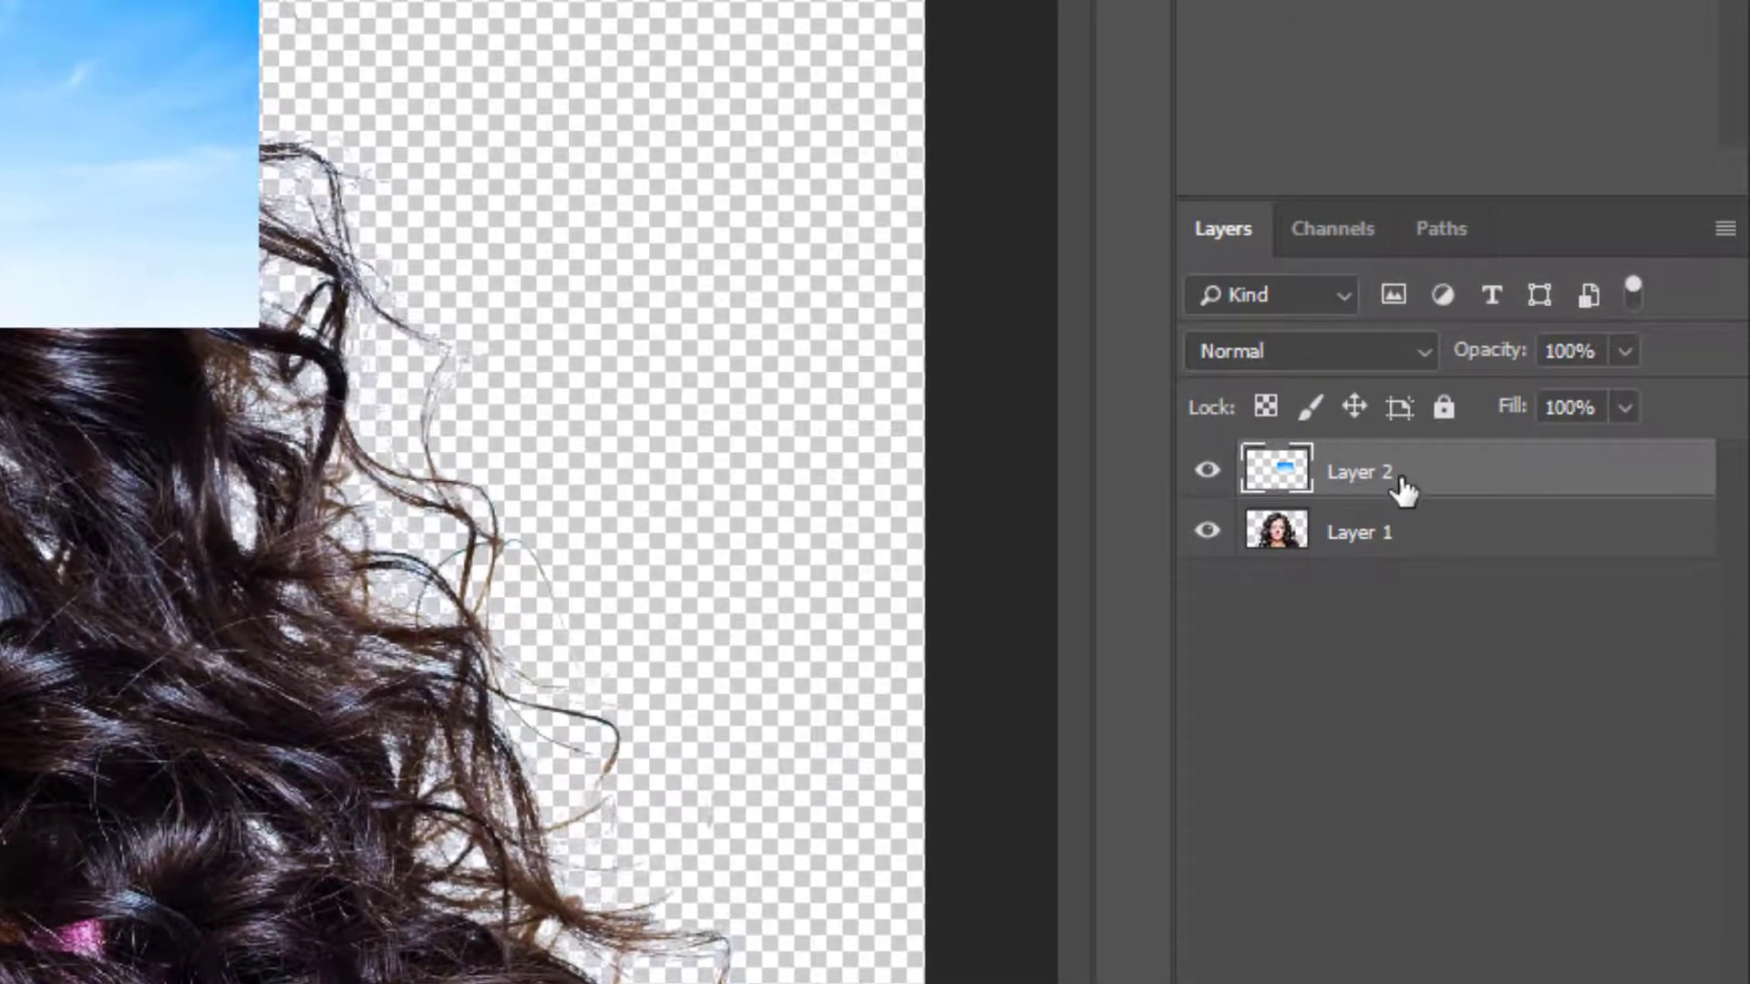
pyautogui.moveTo(1404, 490); pyautogui.dragTo(1427, 596)
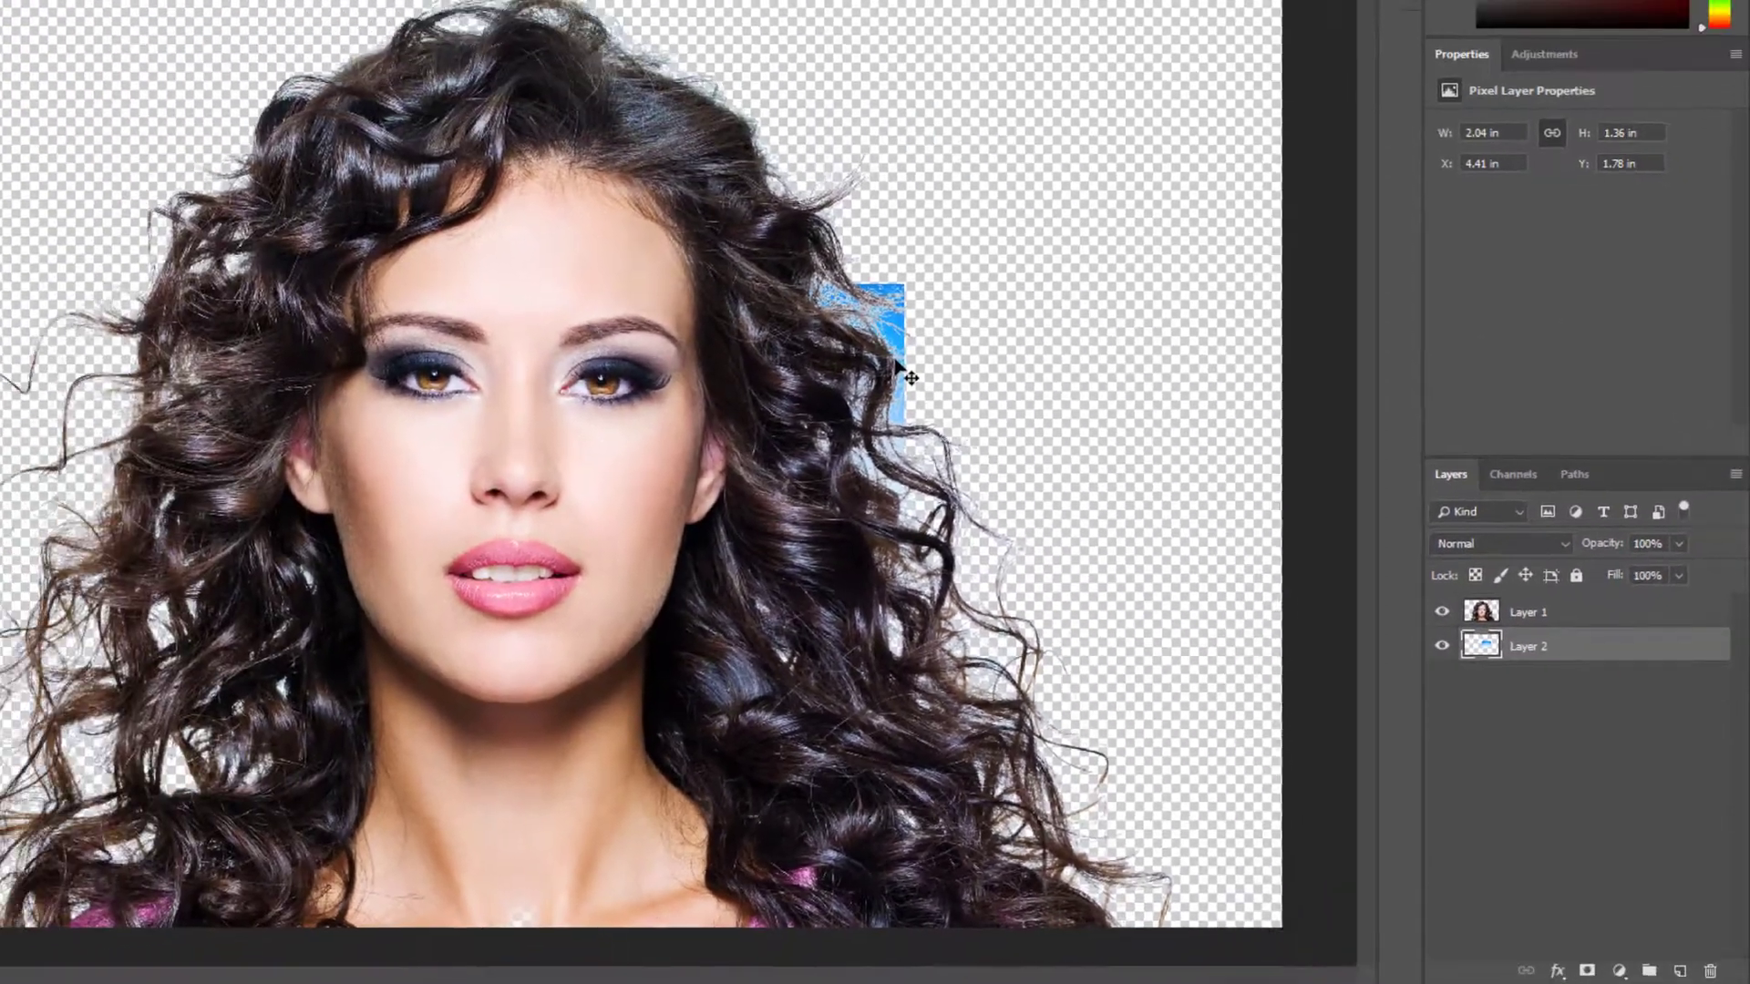
# Step: Free-transform the sky layer and enlarge it to about 443%, roughly 9.04 by 6.03 in, so it covers the whole canvas
pyautogui.hotkey('ctrl', 't')
pyautogui.moveTo(1079, 397); pyautogui.dragTo(1338, 187)
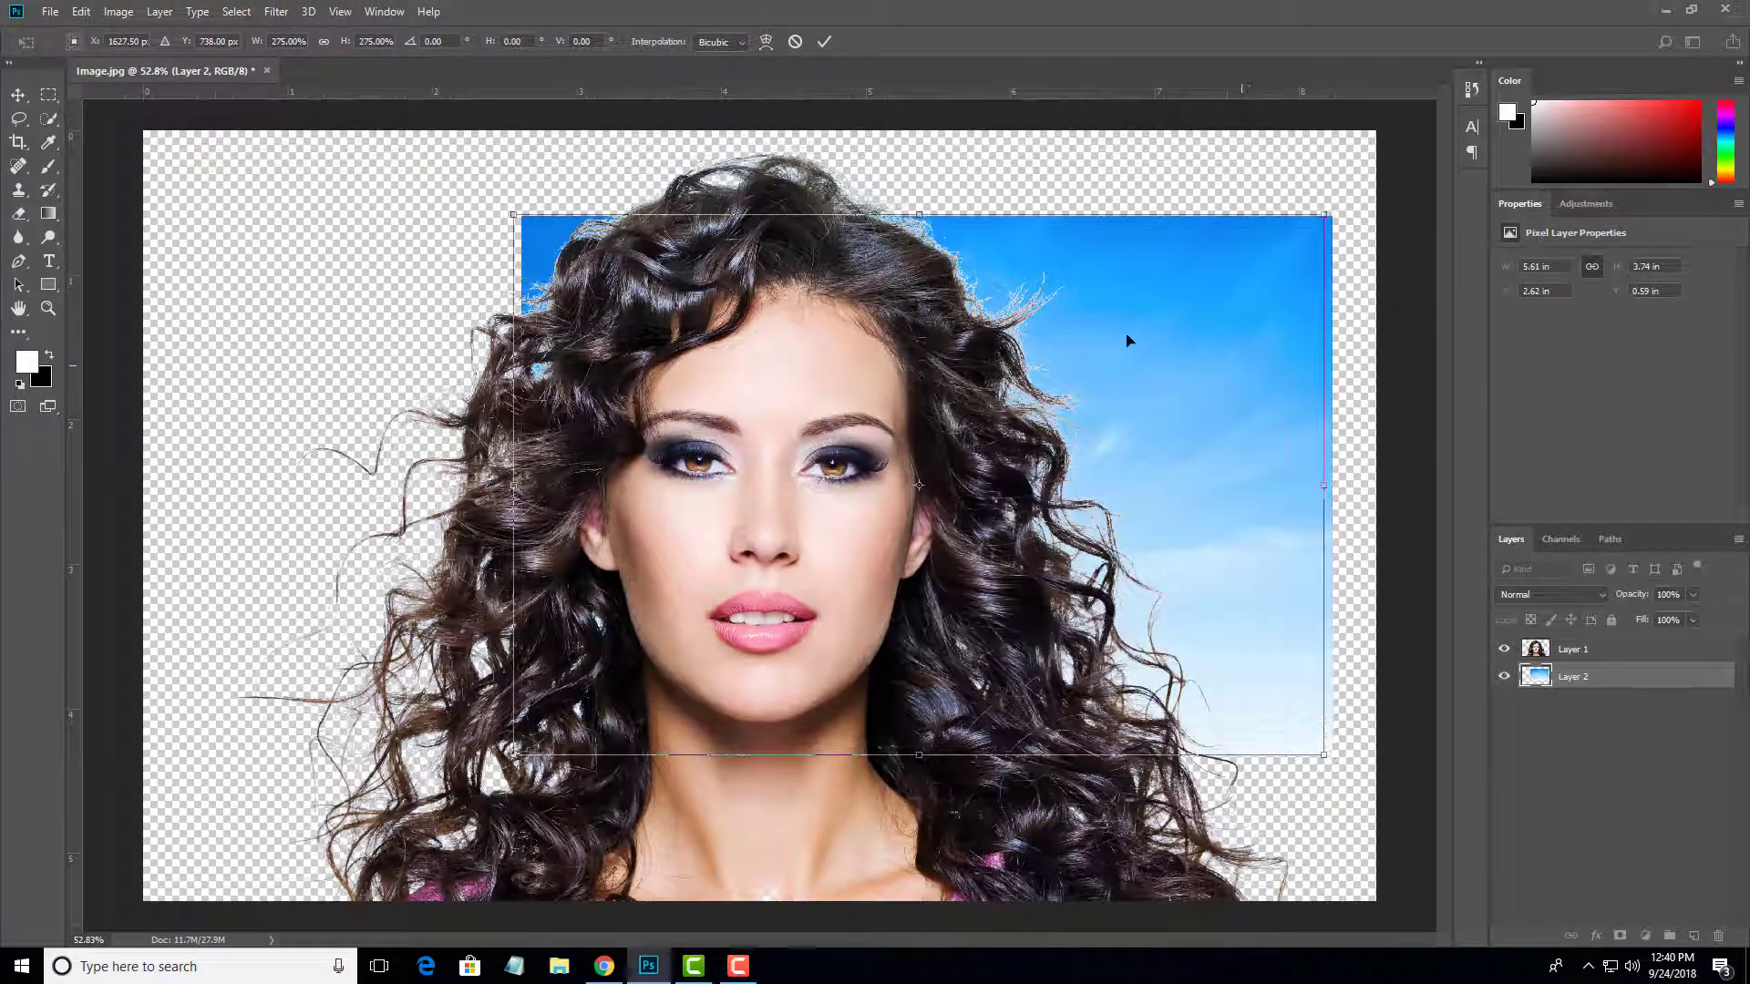
pyautogui.moveTo(1129, 340); pyautogui.dragTo(861, 280)
pyautogui.scroll(-1, 898, 409)
pyautogui.scroll(-8, 898, 409)
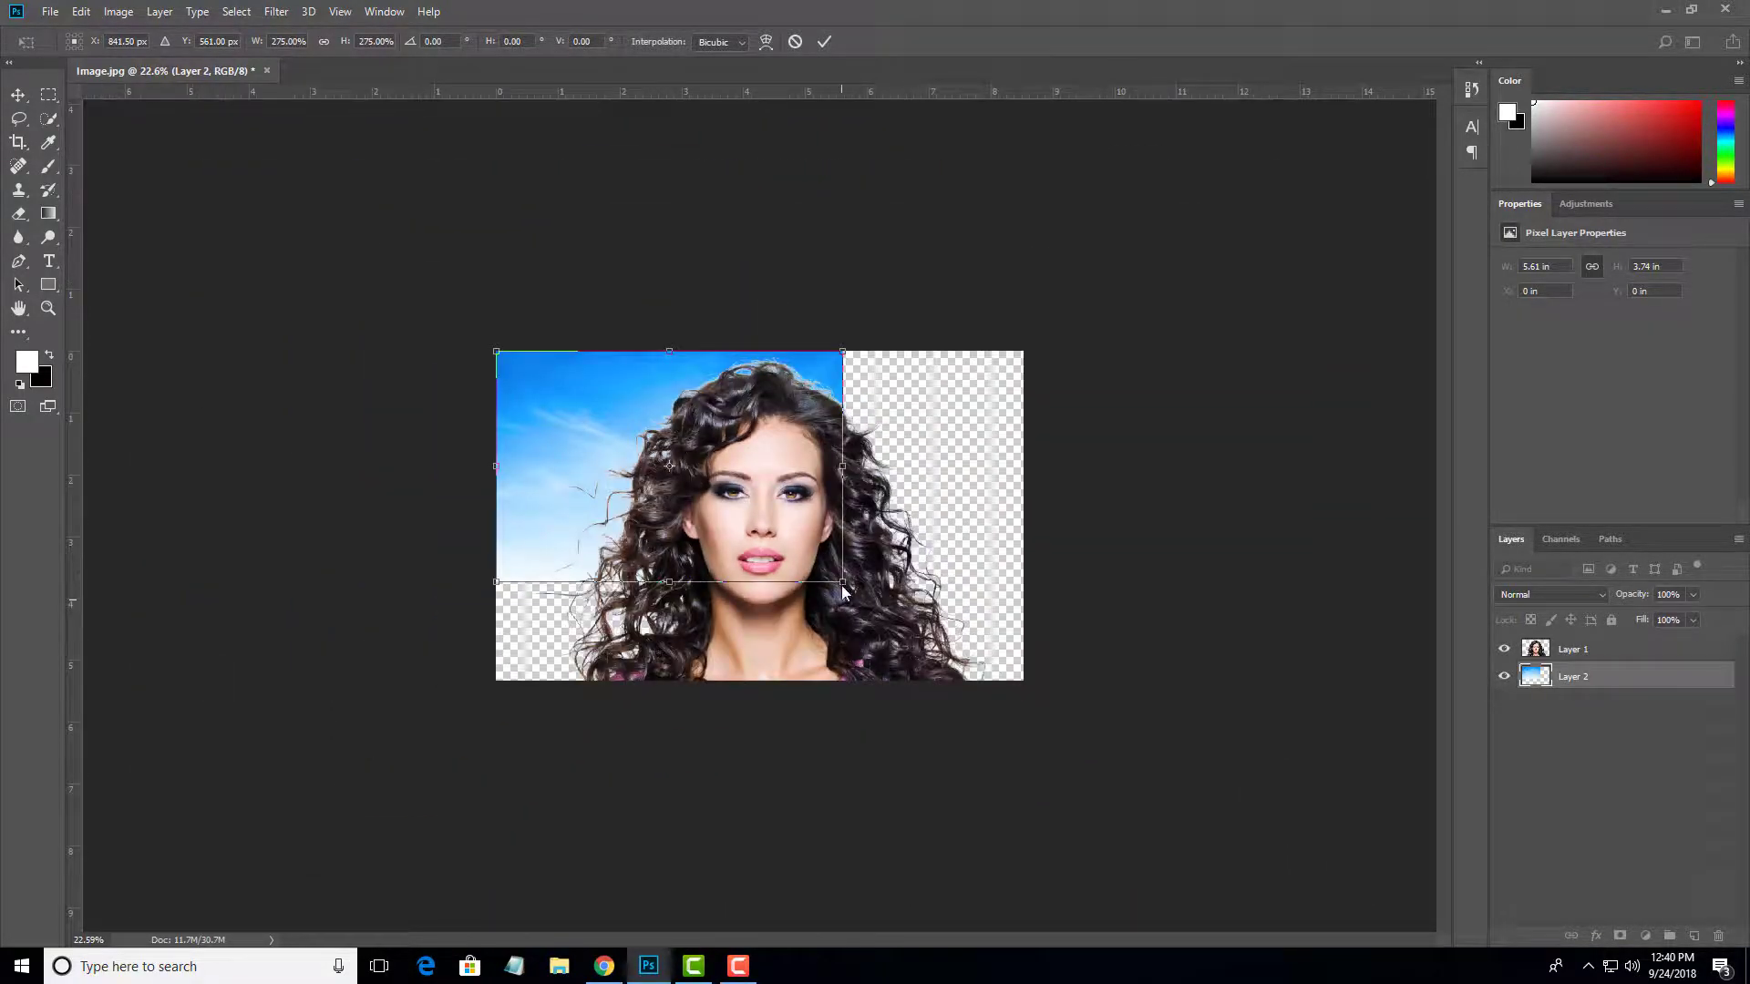
pyautogui.moveTo(842, 581); pyautogui.dragTo(1043, 716)
pyautogui.moveTo(487, 345); pyautogui.dragTo(482, 338)
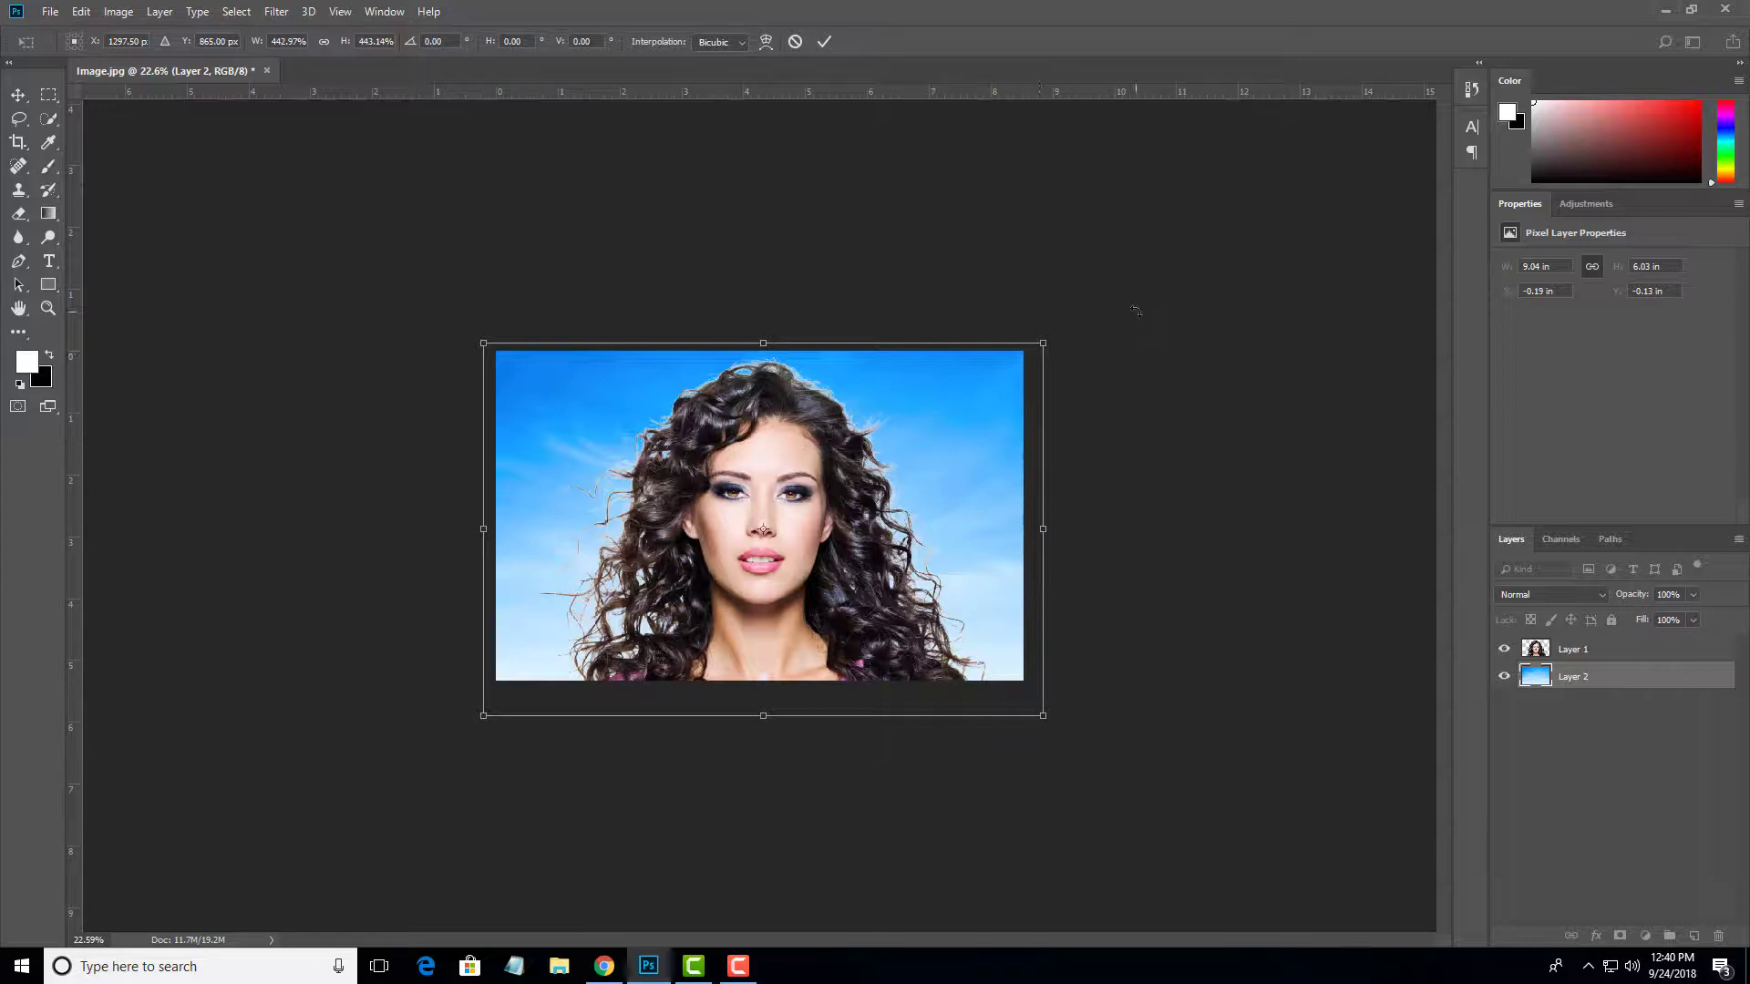
# Step: Turn the sky upside down, enlarge it around its centre to about 862%, and apply the transformation
pyautogui.moveTo(1060, 334); pyautogui.dragTo(501, 678)
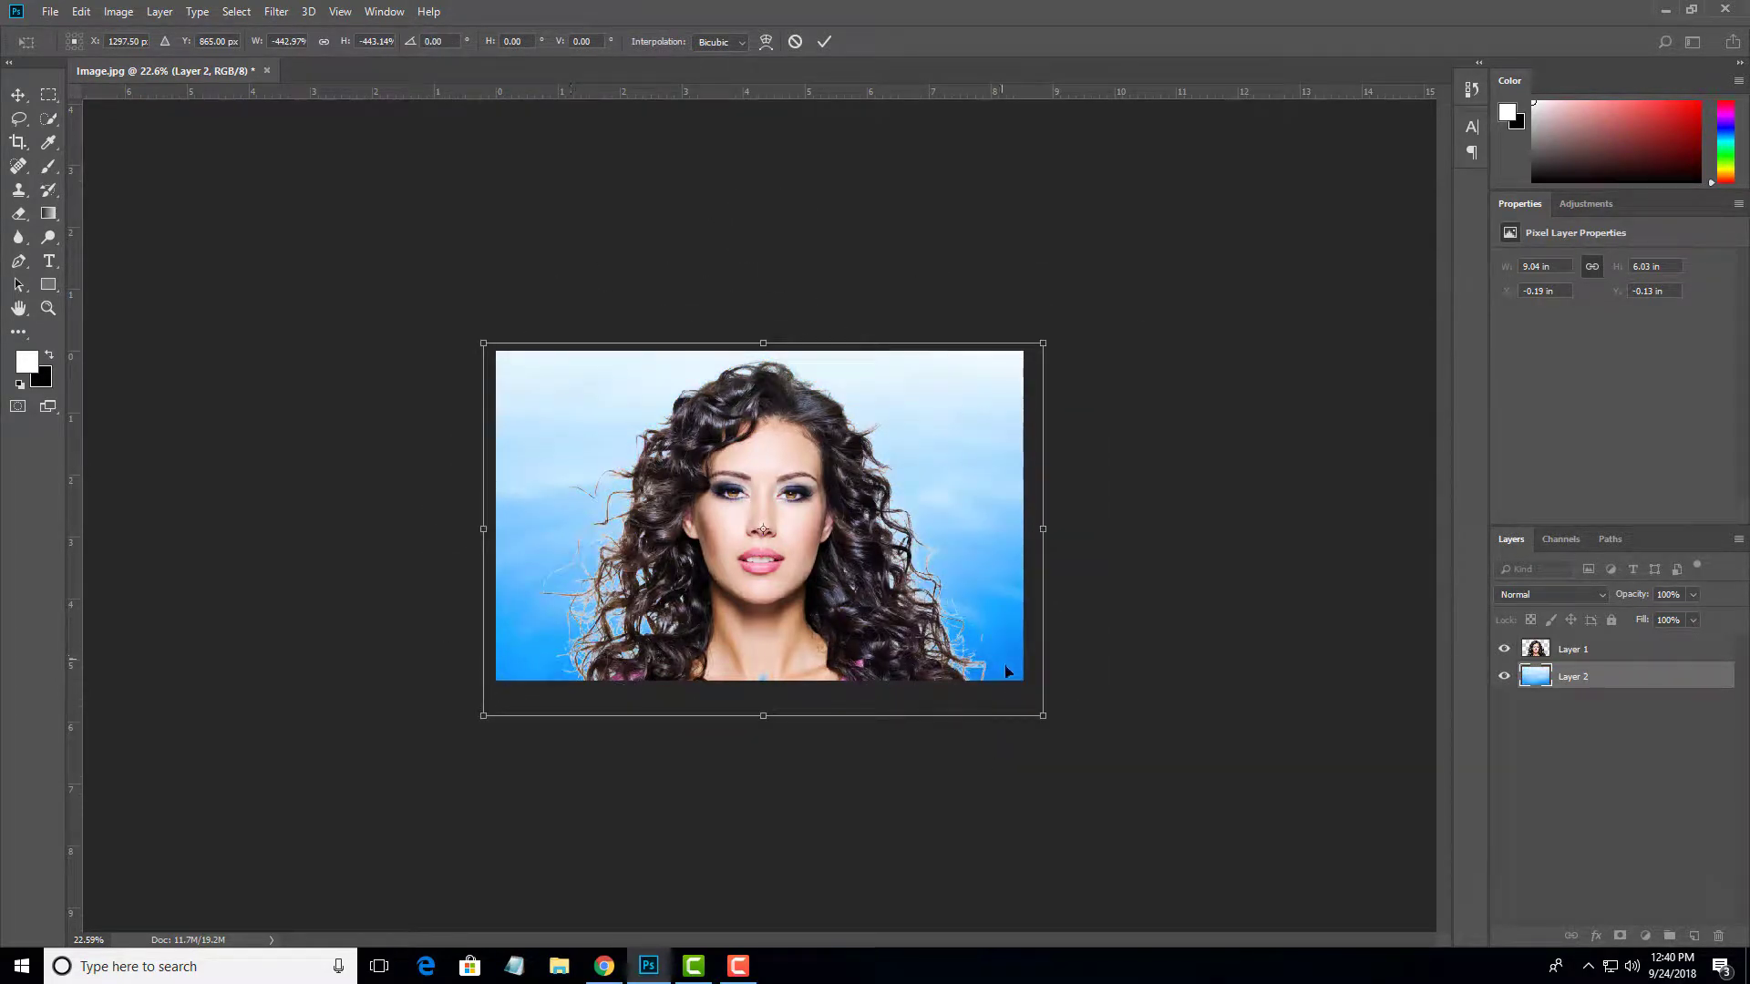
pyautogui.moveTo(1042, 714); pyautogui.dragTo(1307, 892)
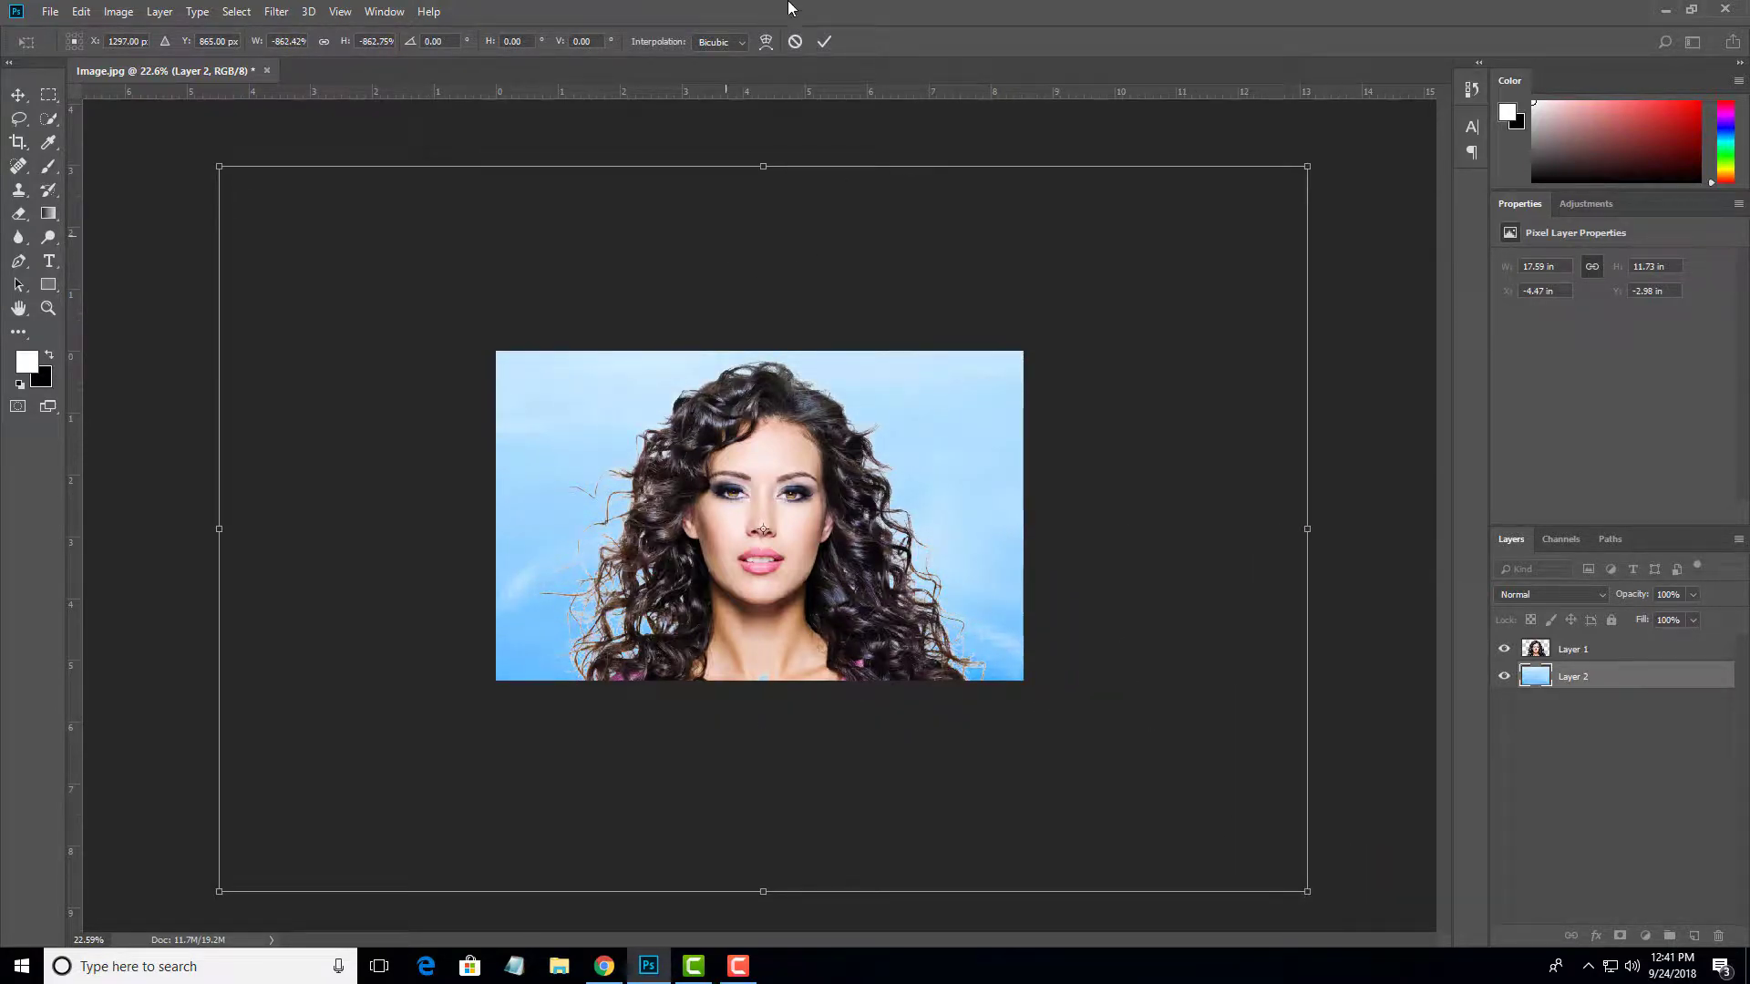
pyautogui.click(824, 41)
# Step: Move the sky layer straight down behind the woman to Y -1.7 in and check the composite at different magnifications
pyautogui.scroll(3, 723, 510)
pyautogui.scroll(1, 723, 511)
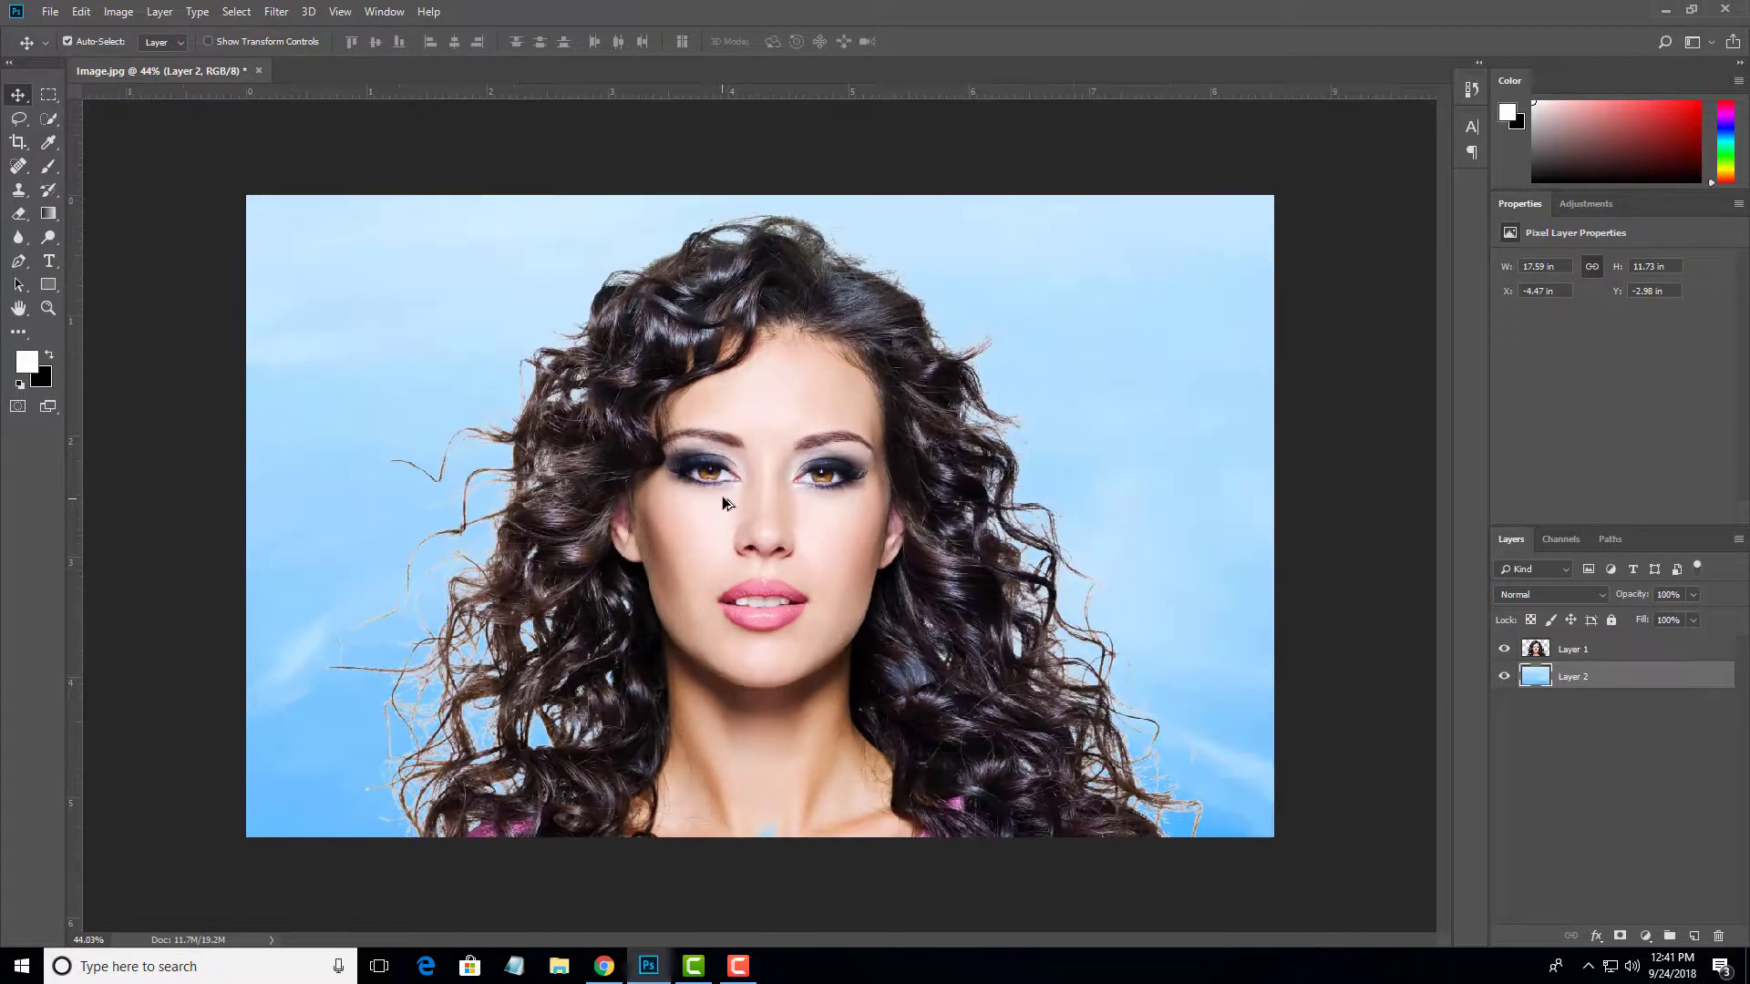
pyautogui.scroll(-2, 722, 510)
pyautogui.moveTo(1102, 571); pyautogui.dragTo(1103, 675)
pyautogui.scroll(8, 743, 510)
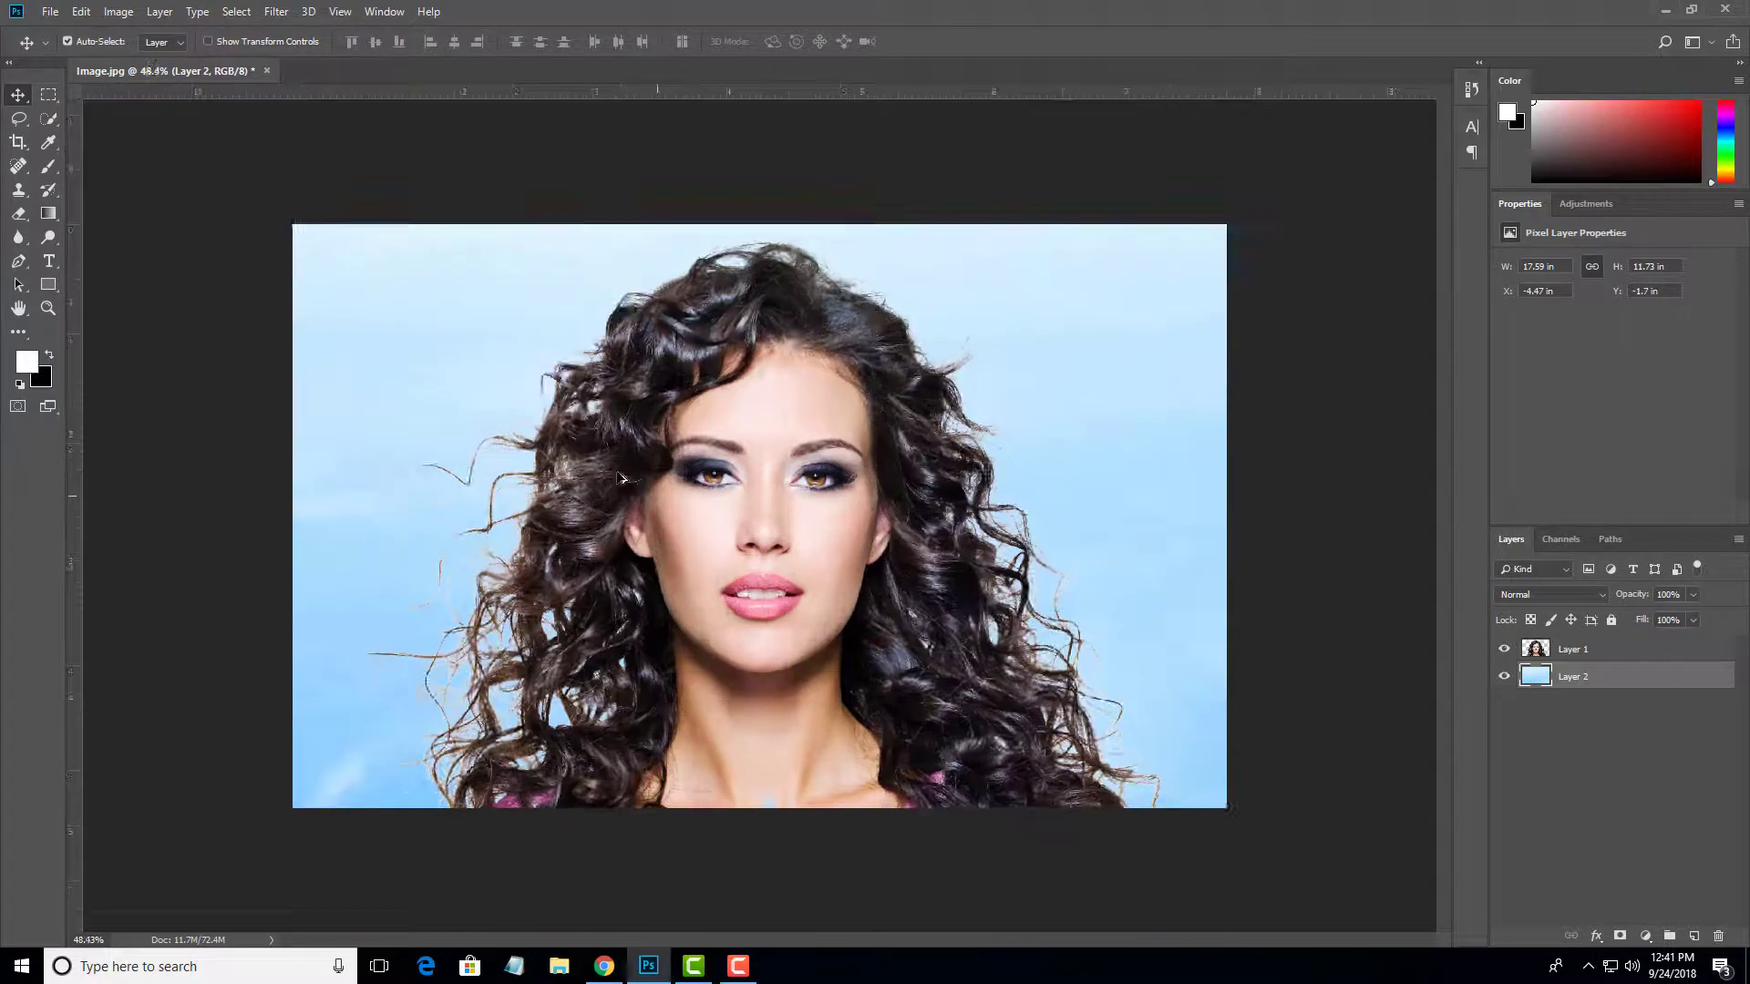
pyautogui.scroll(-7, 581, 465)
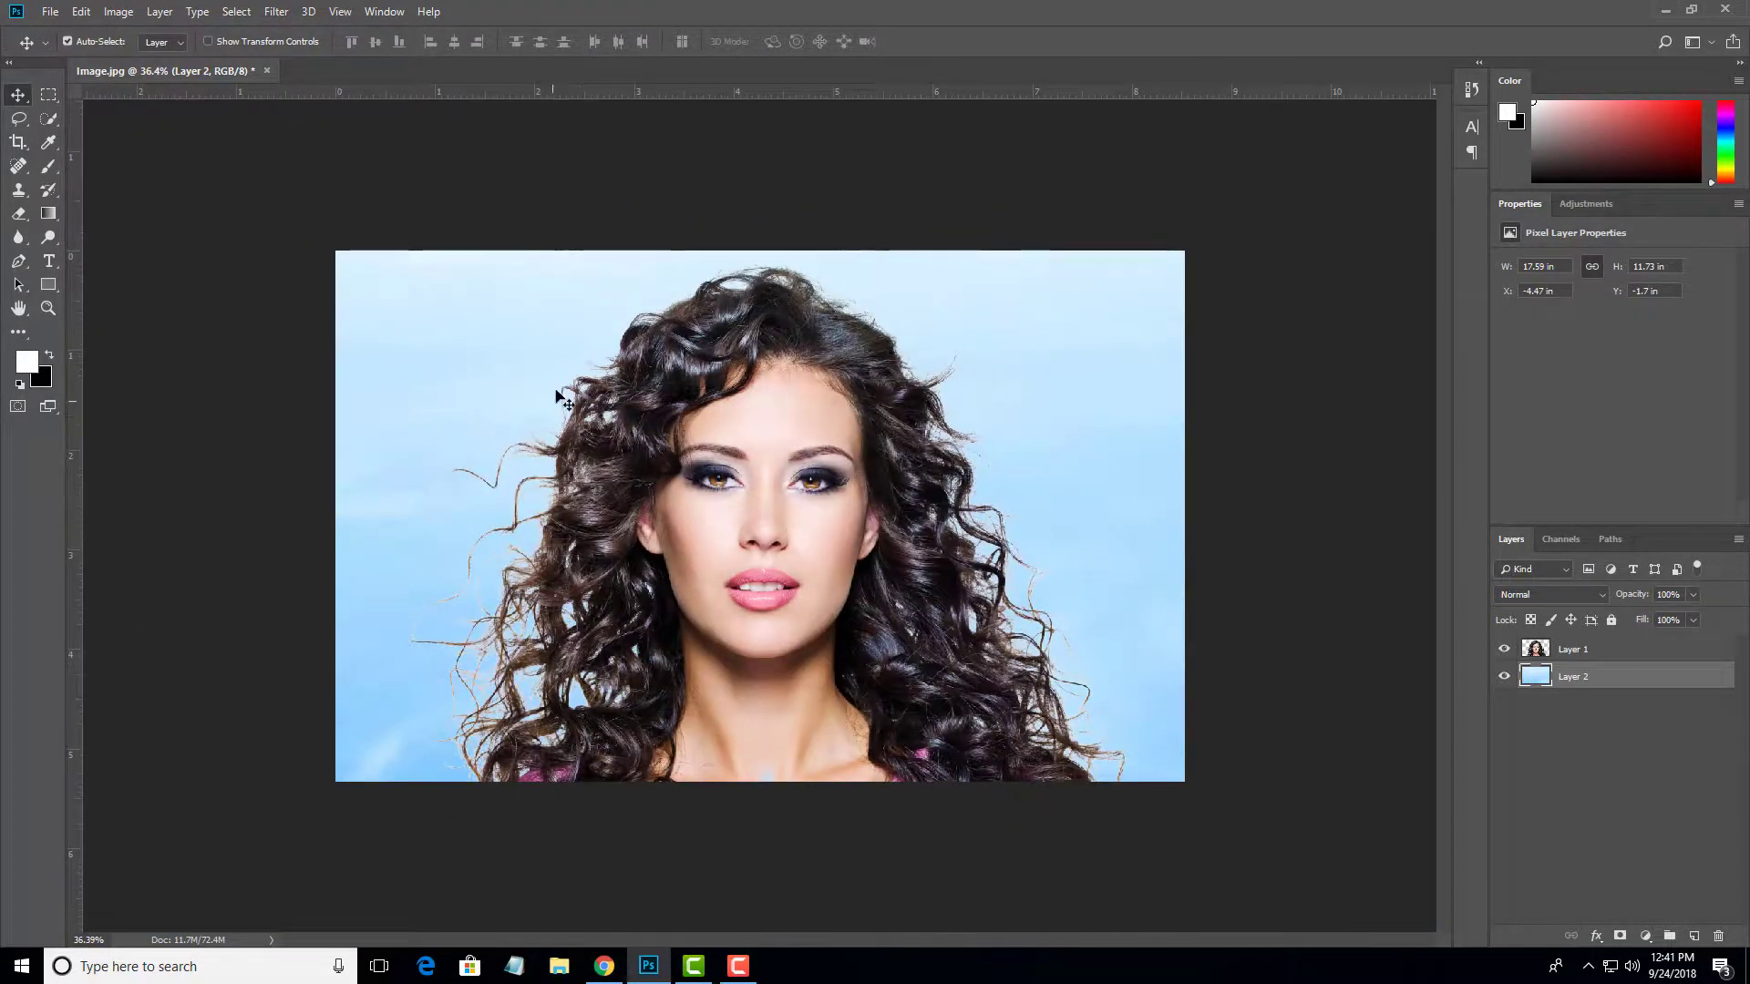